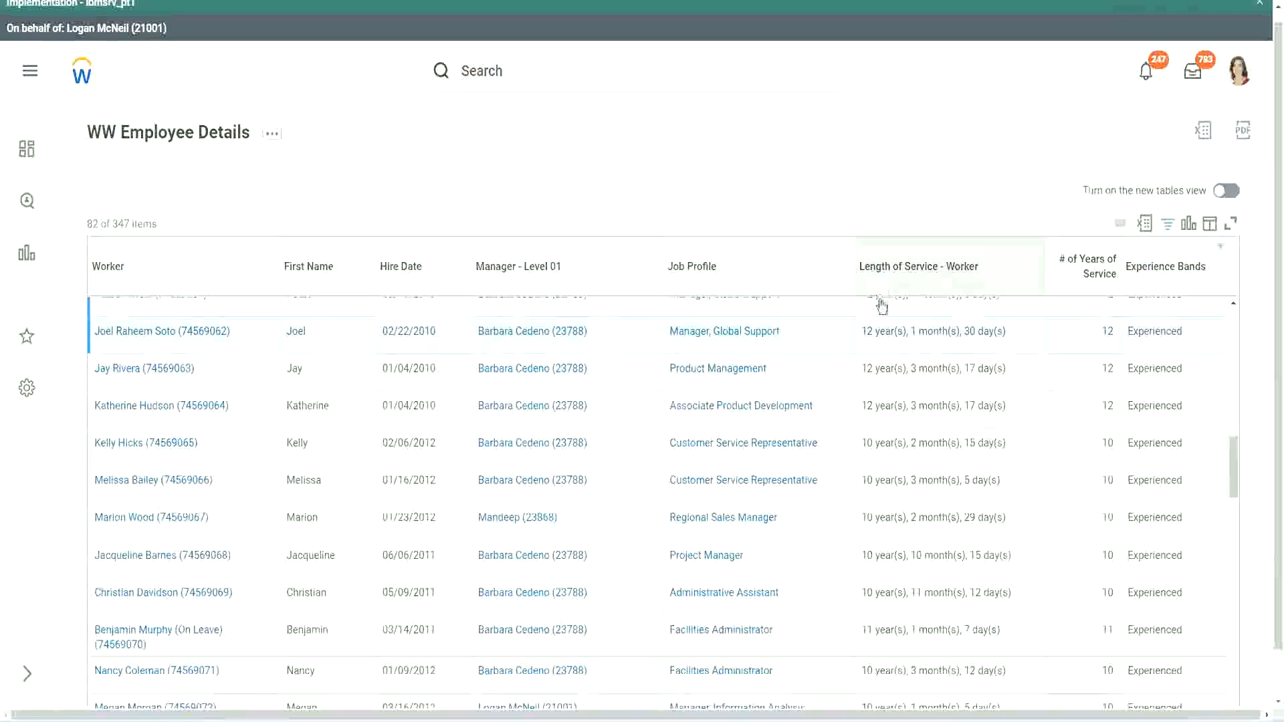
- Compare workers' Length of Service text with their # of Years of Service values in the WW Employee Details report
drag(869, 334, 861, 333)
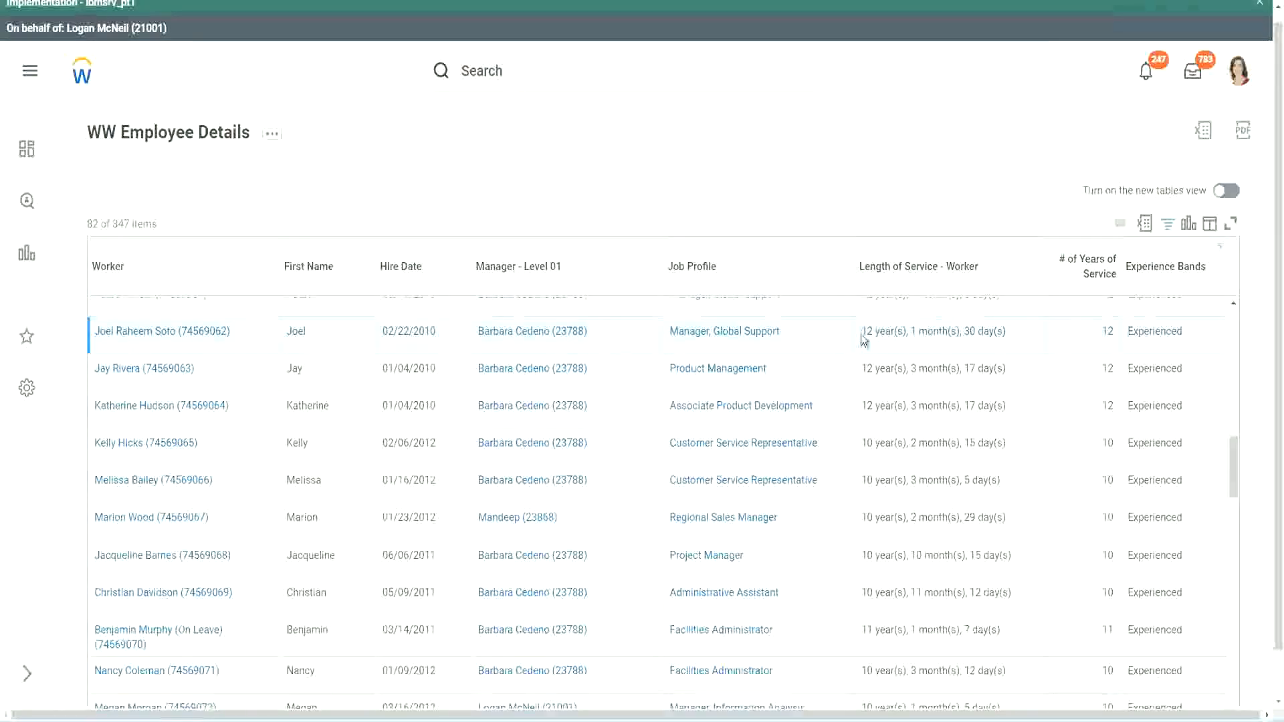
click(908, 330)
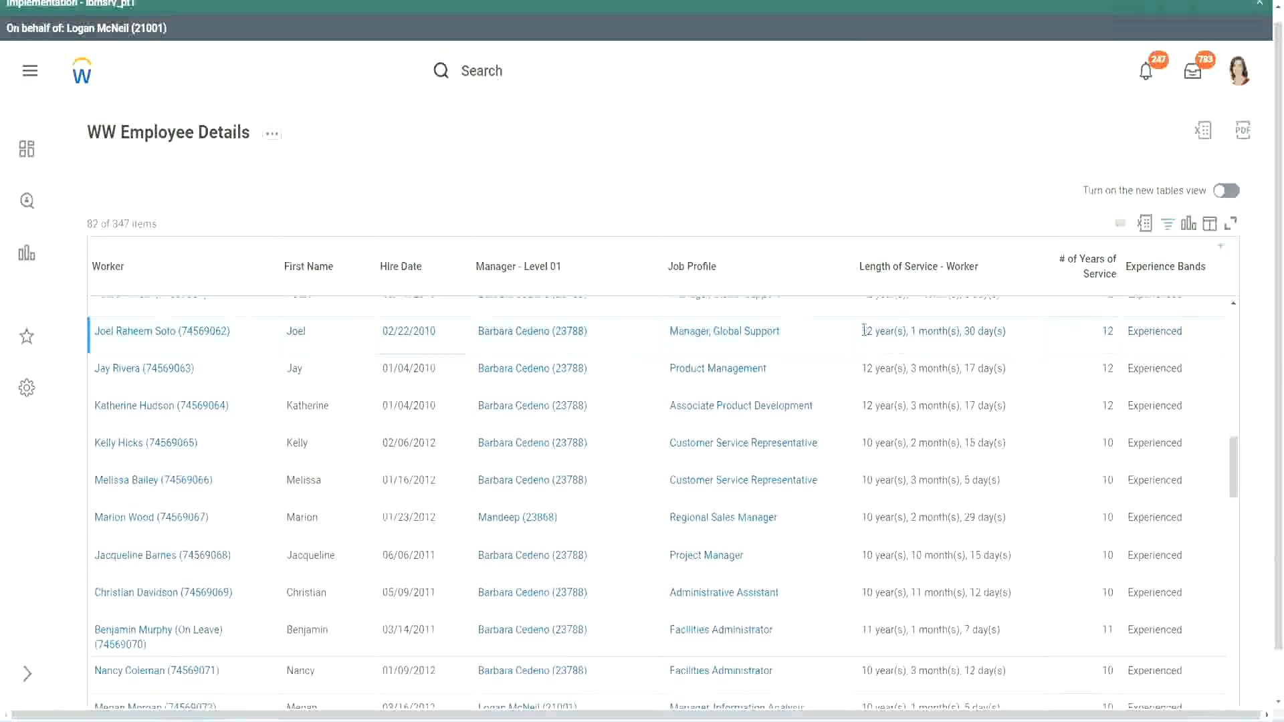
drag(859, 333, 983, 332)
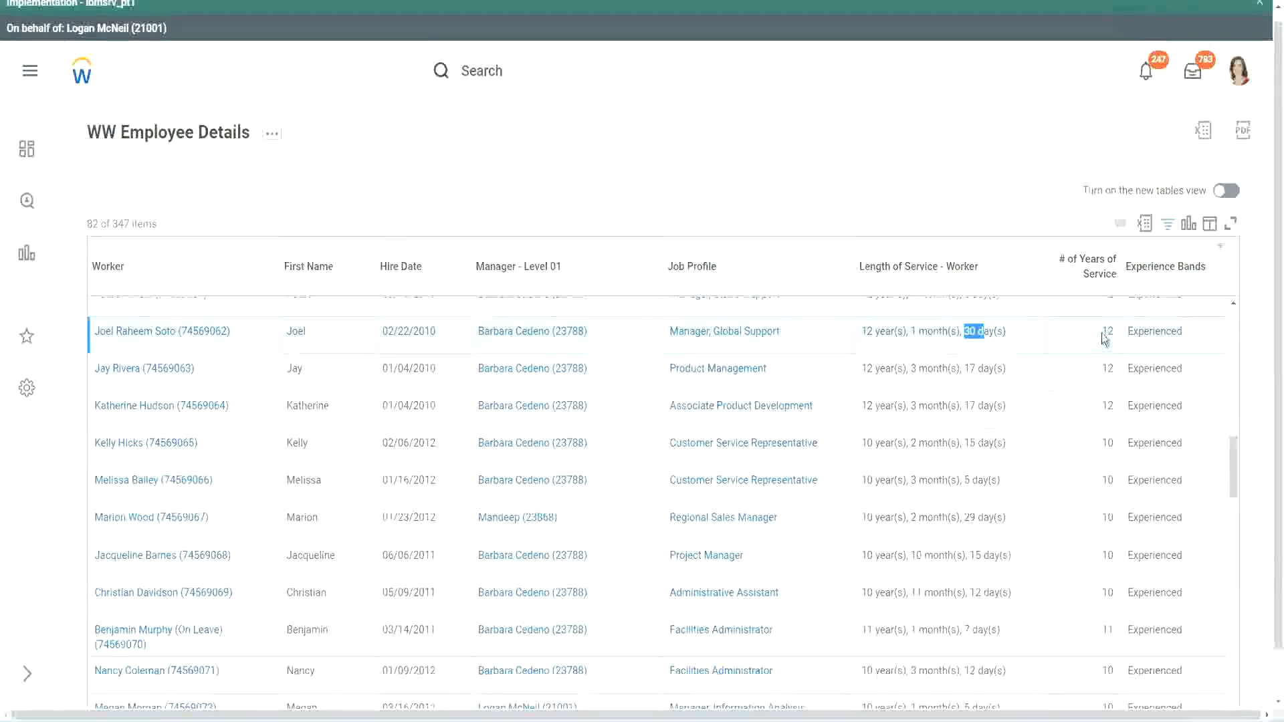
drag(1100, 331, 1114, 332)
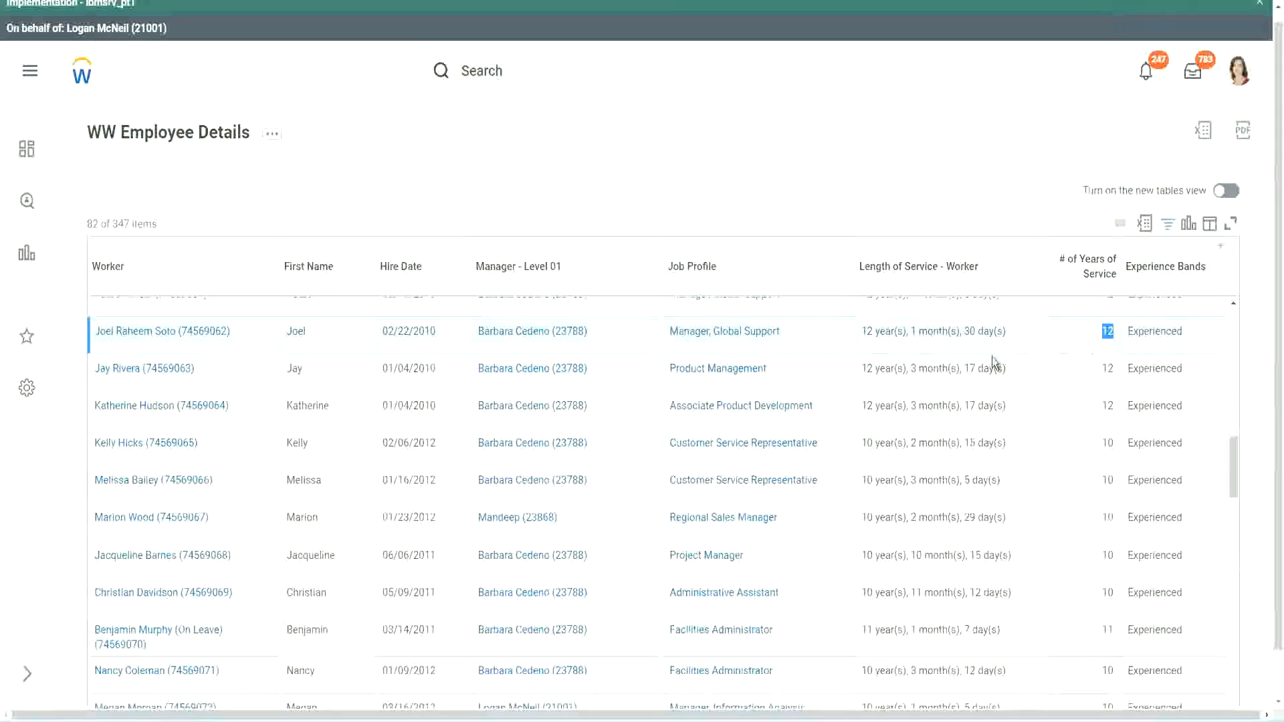
click(889, 593)
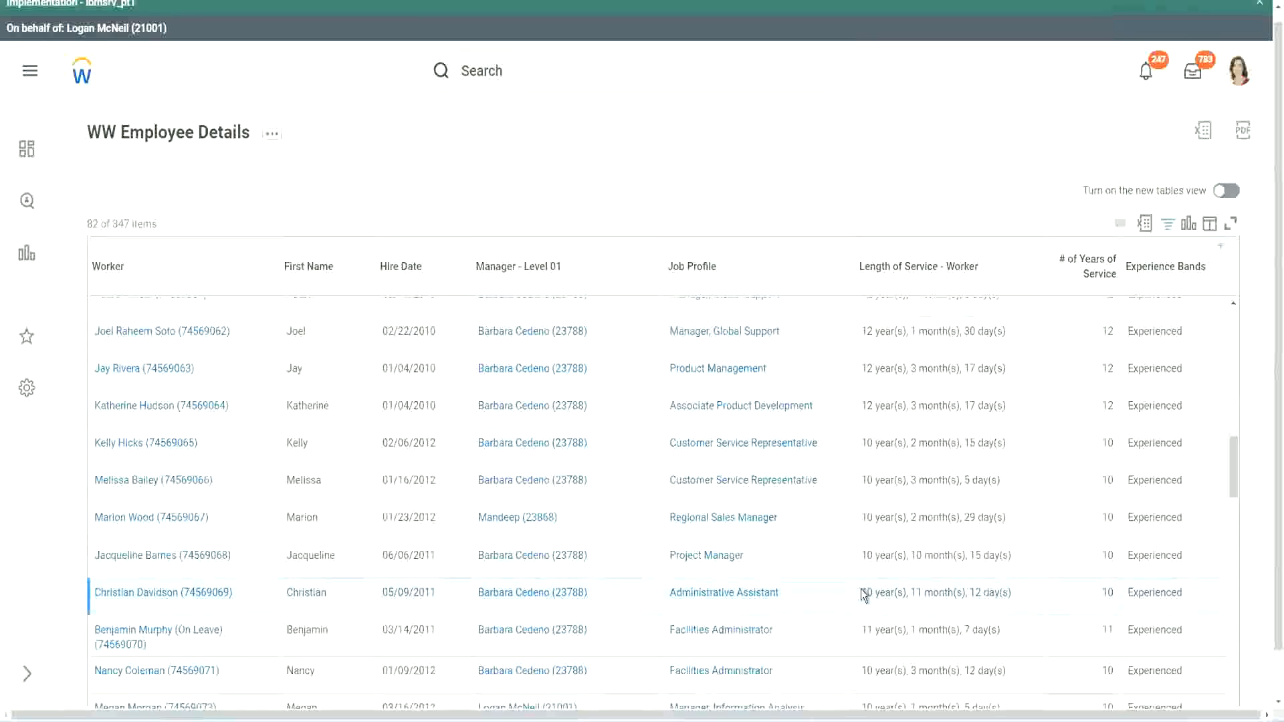
drag(912, 588, 981, 592)
click(996, 592)
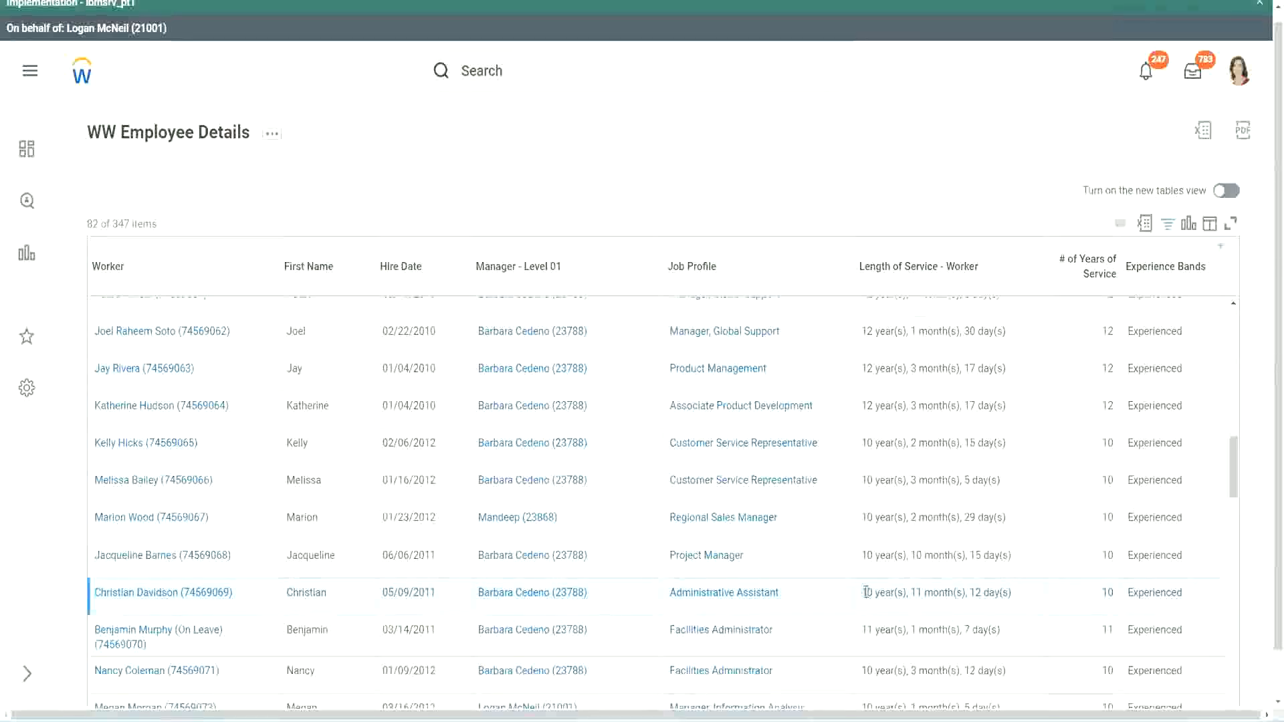
double_click(1107, 592)
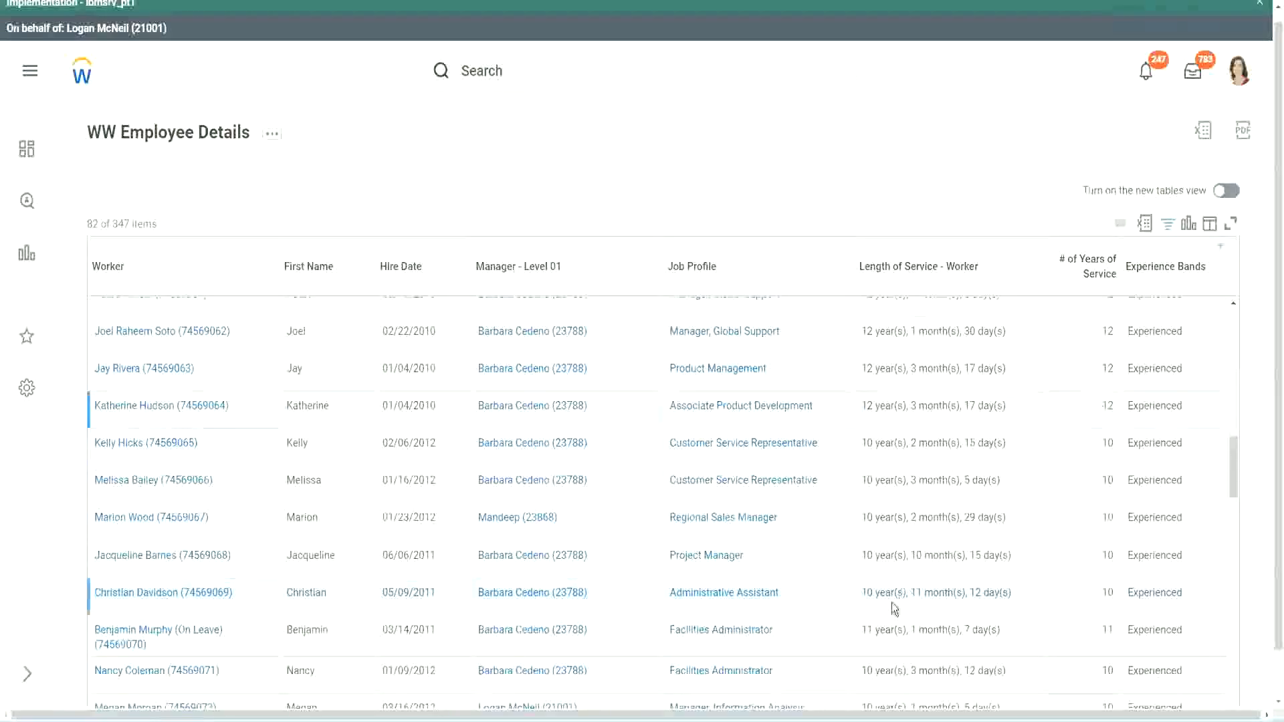
double_click(867, 593)
click(970, 588)
drag(1102, 330, 1116, 337)
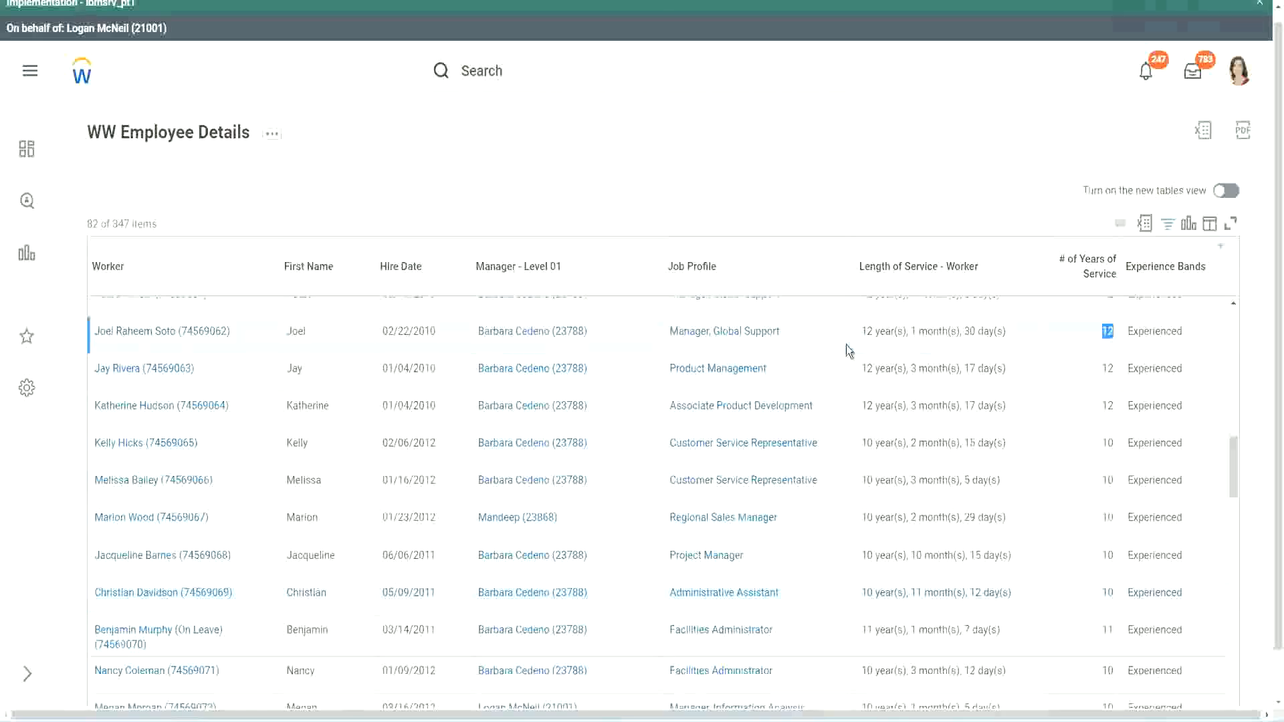
drag(861, 332, 1023, 326)
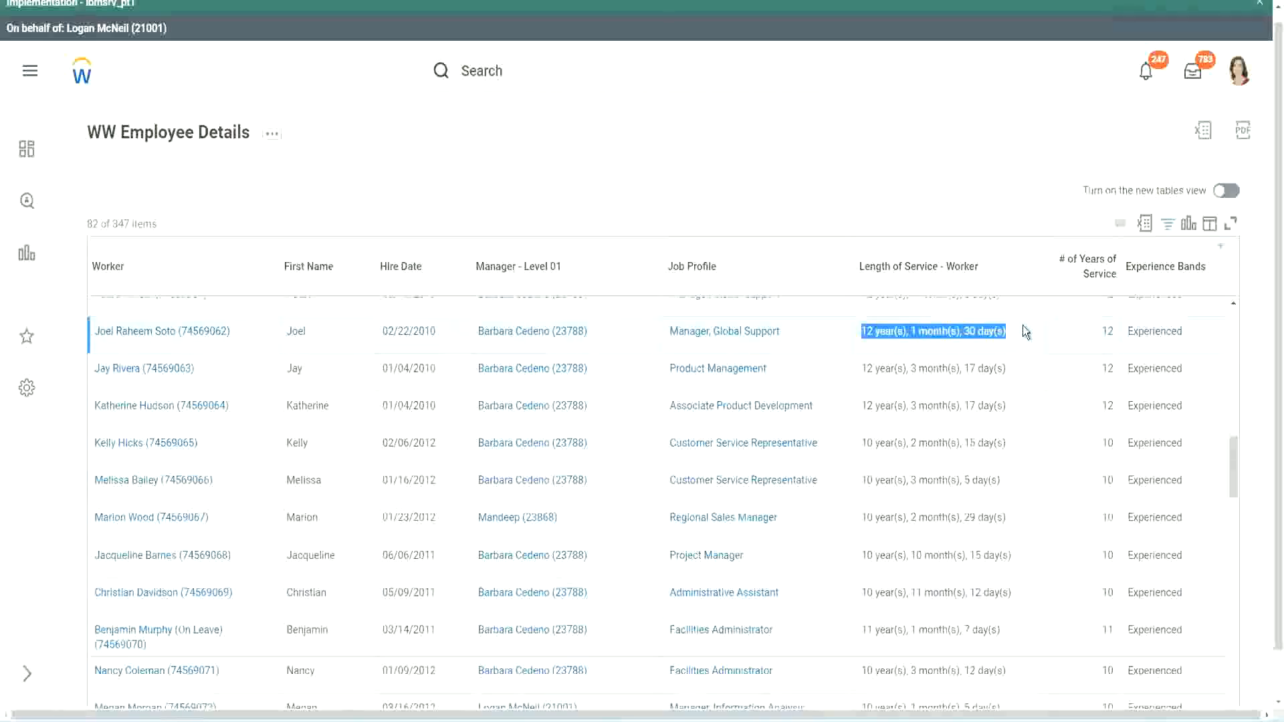
click(997, 591)
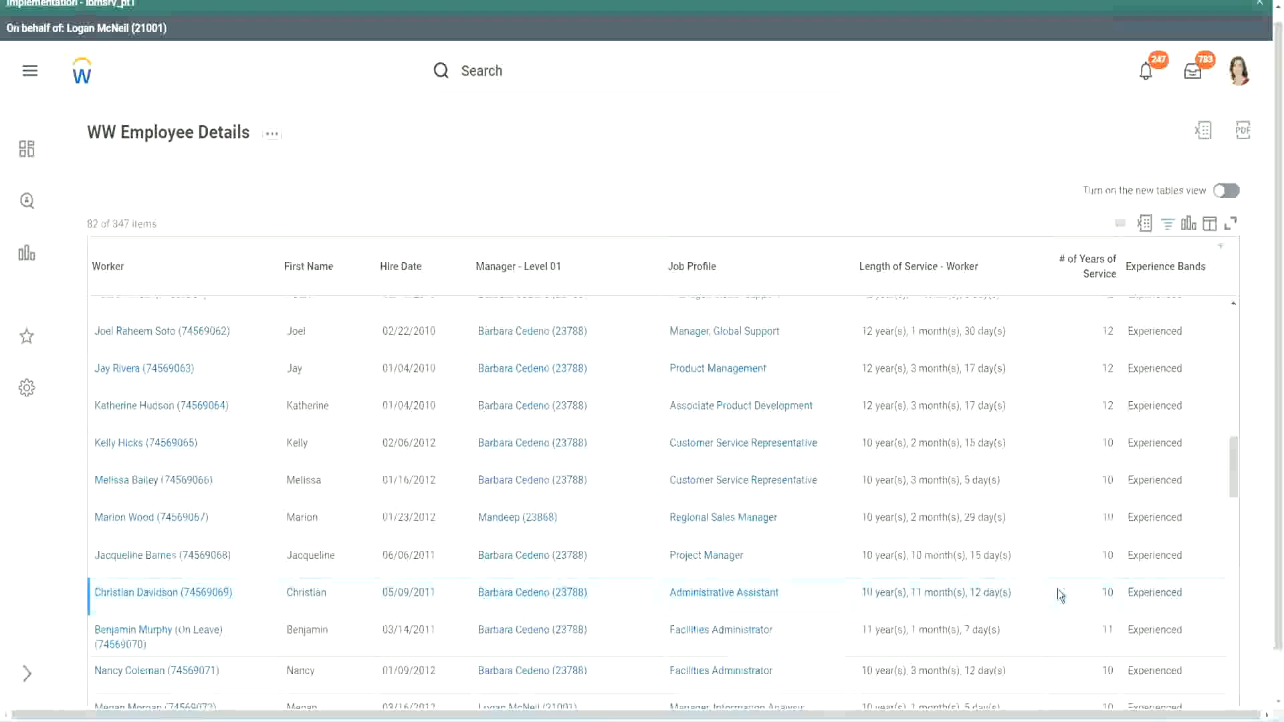
double_click(1108, 592)
click(1060, 597)
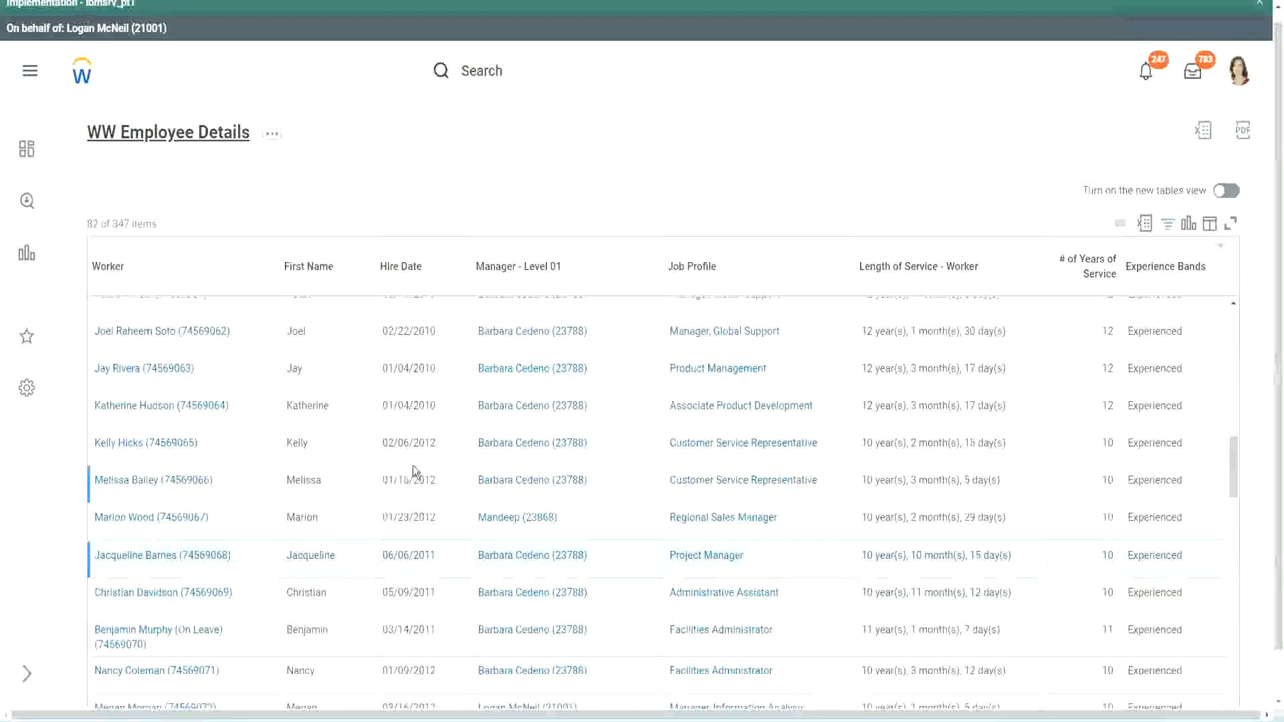
- Open the CF-WW-Eval Exp-Derive Experience Bands from Years of Service field from the report definition in a new tab and review its conditions
scroll(415, 467, down, 4)
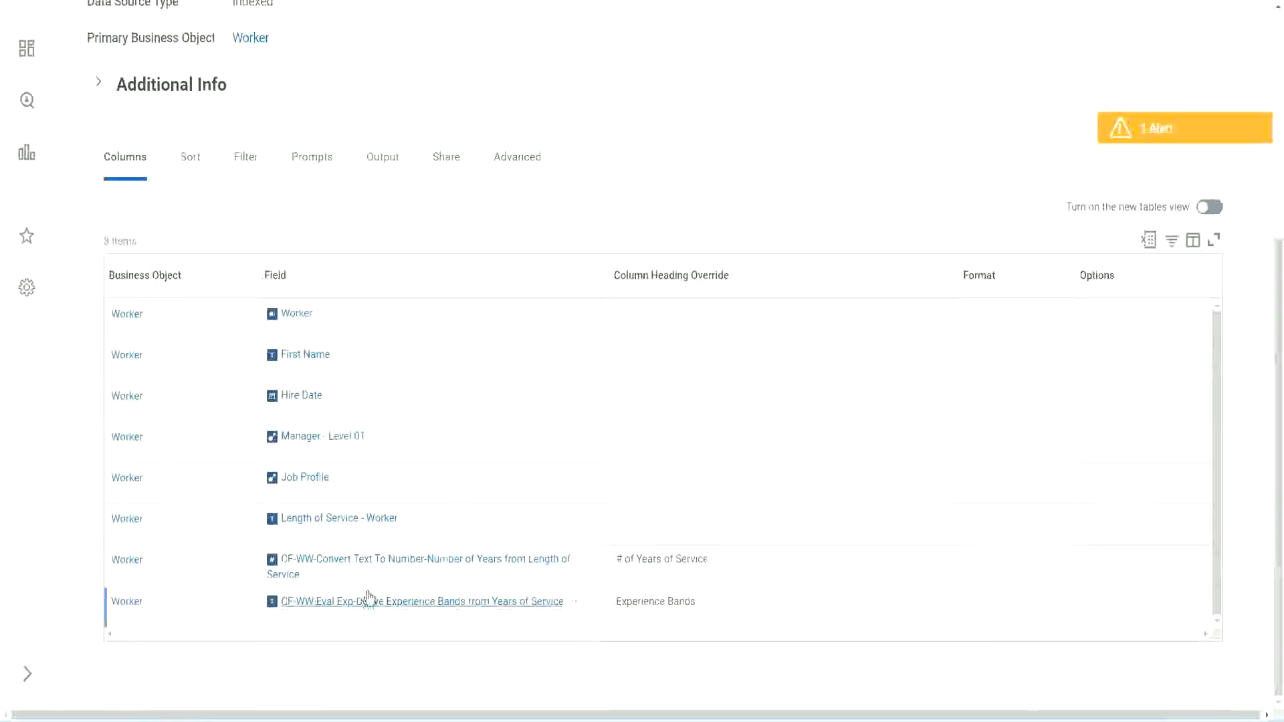
right_click(349, 609)
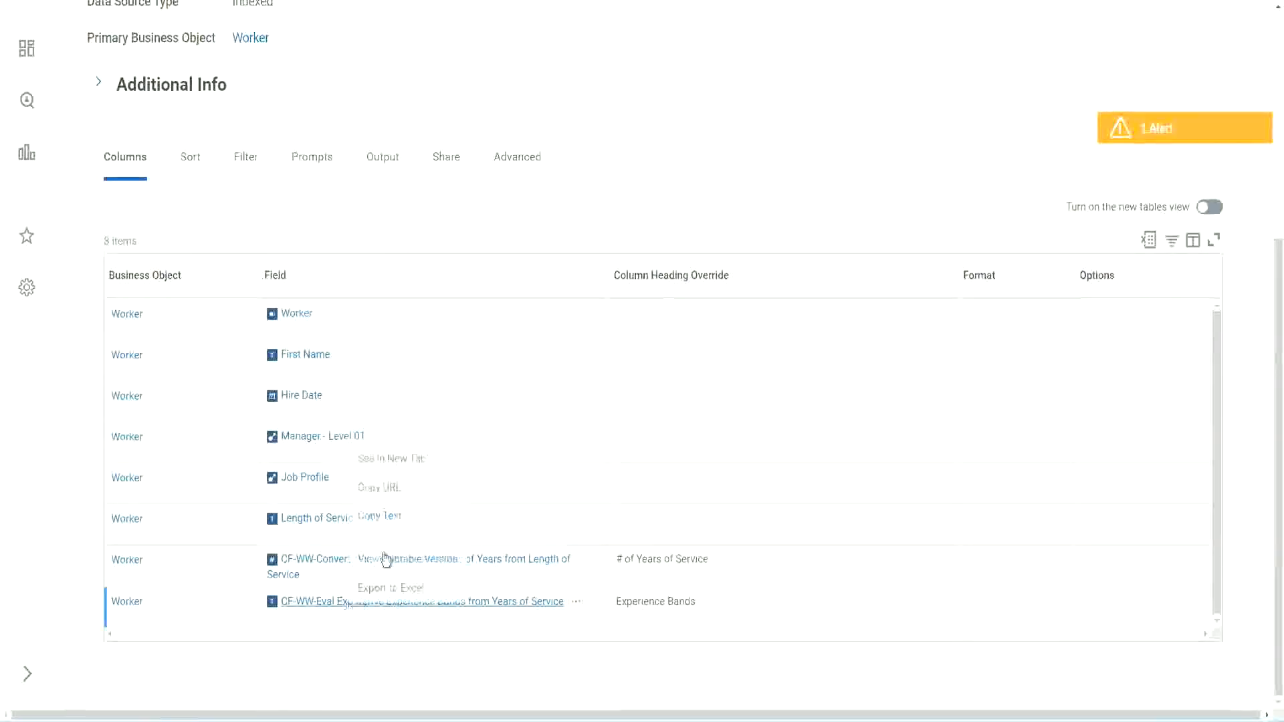
click(402, 456)
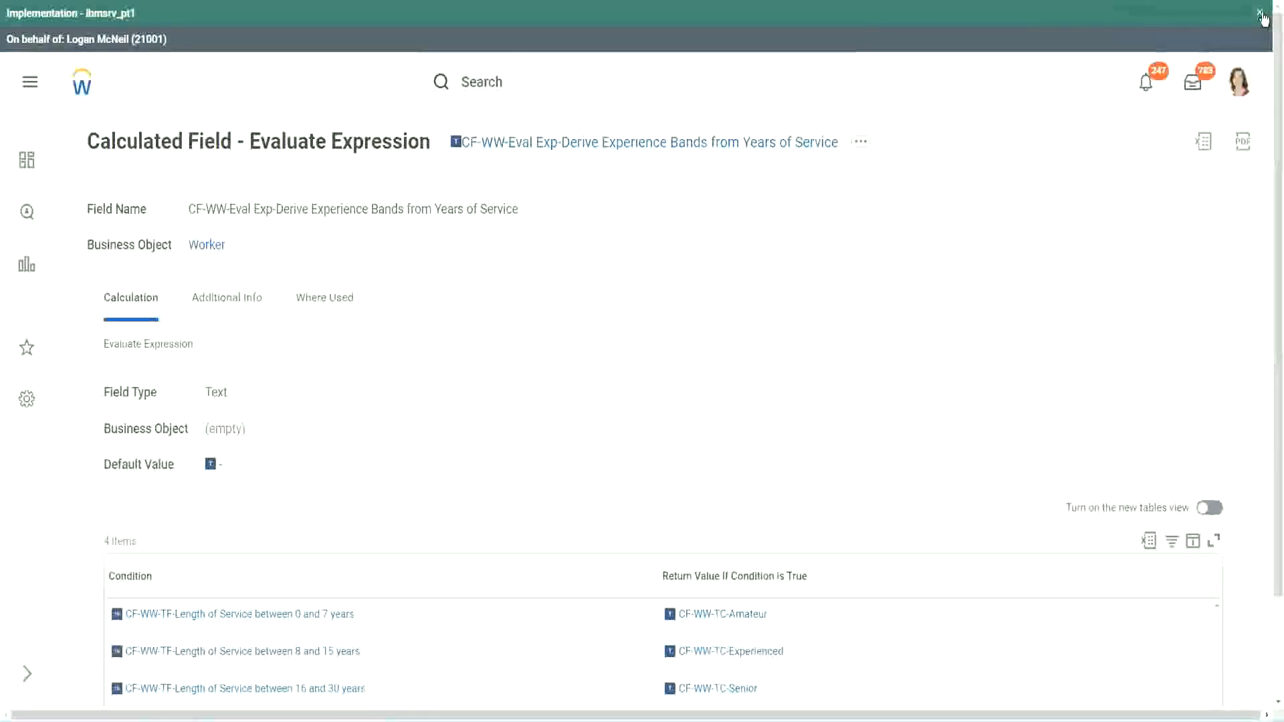
click(1261, 14)
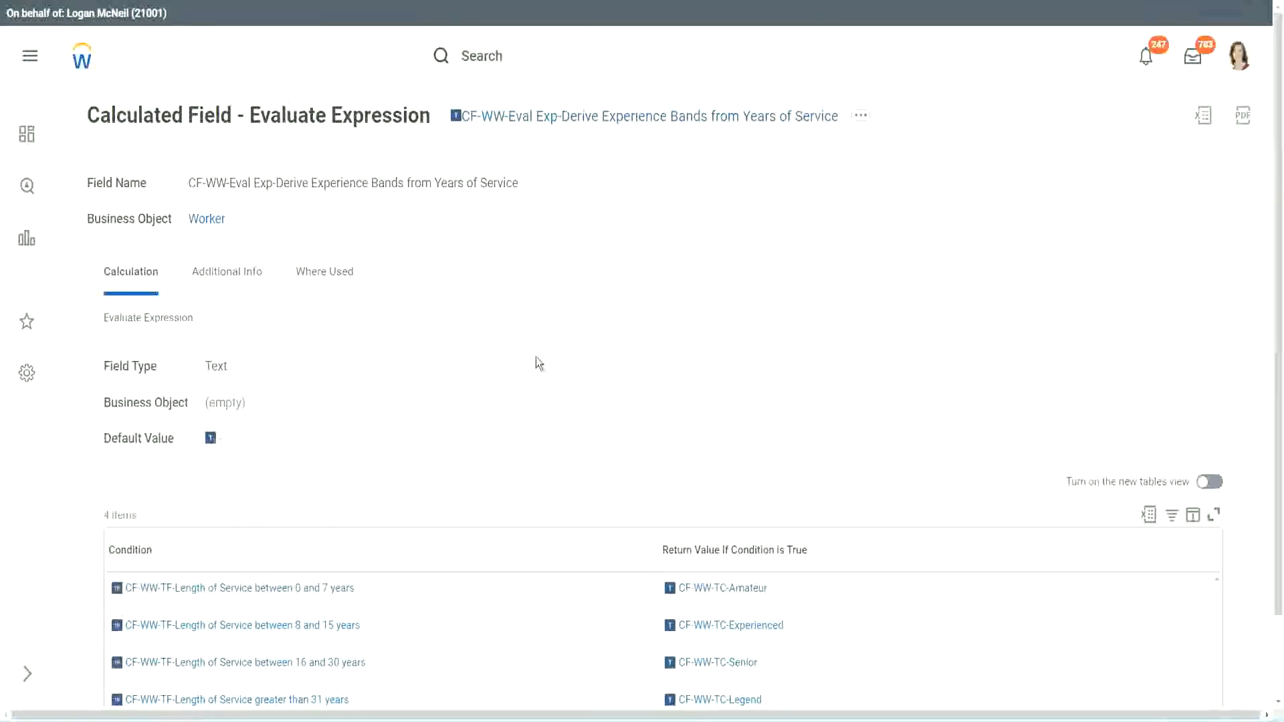
scroll(536, 357, down, 1)
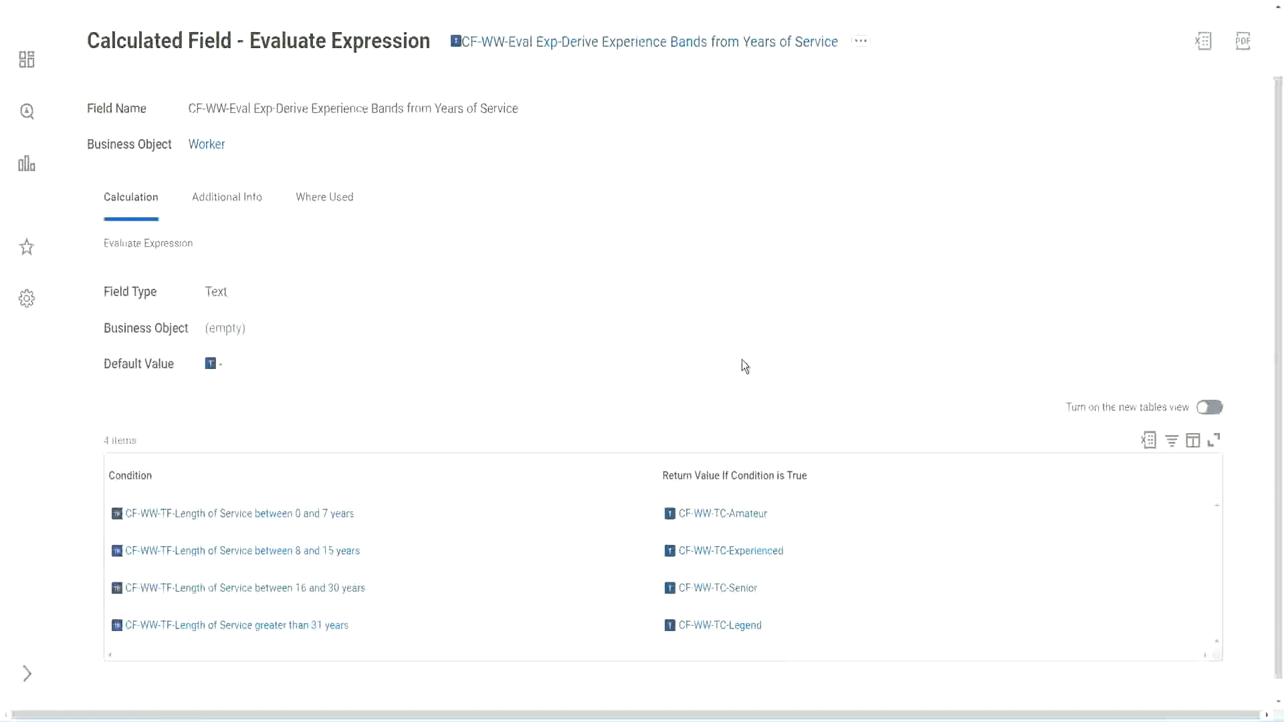
- Copy the name of the Evaluate Expression calculated field
click(582, 472)
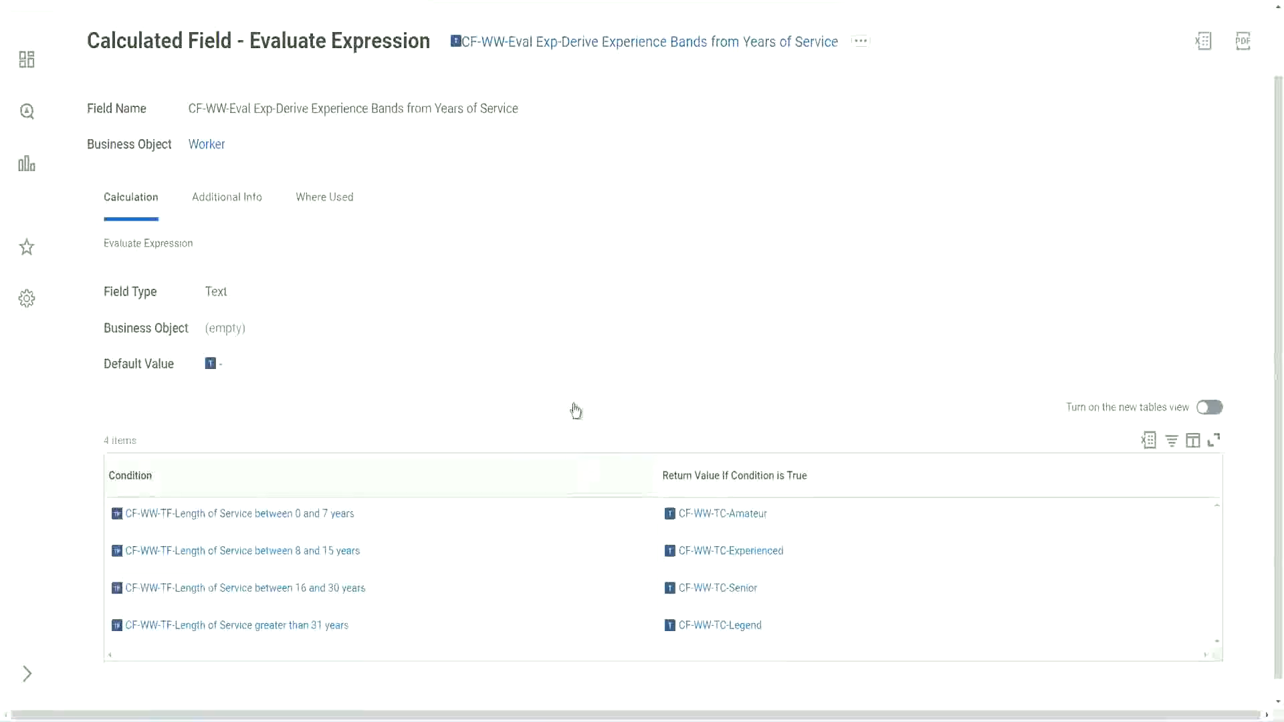
click(573, 308)
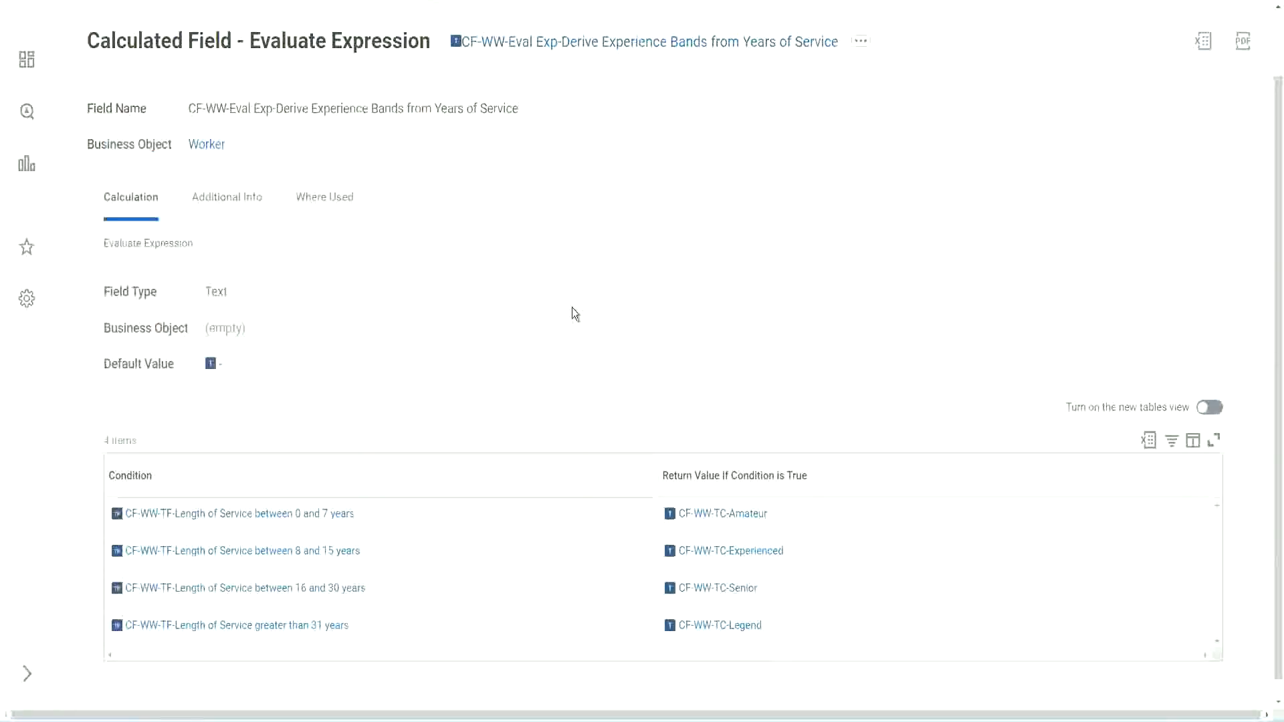
right_click(565, 48)
click(454, 333)
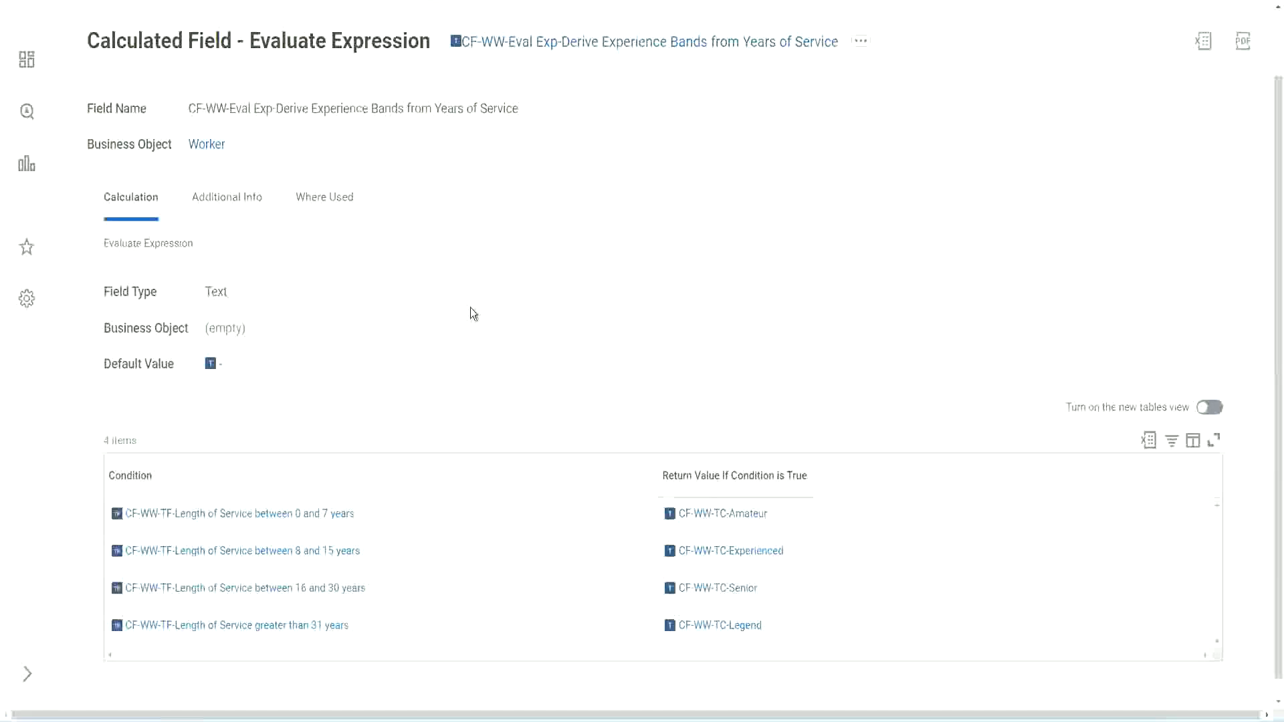
- Return to the custom report's definition, search for "create cal field" and open the Create Calculated Field task
scroll(499, 264, up, 2)
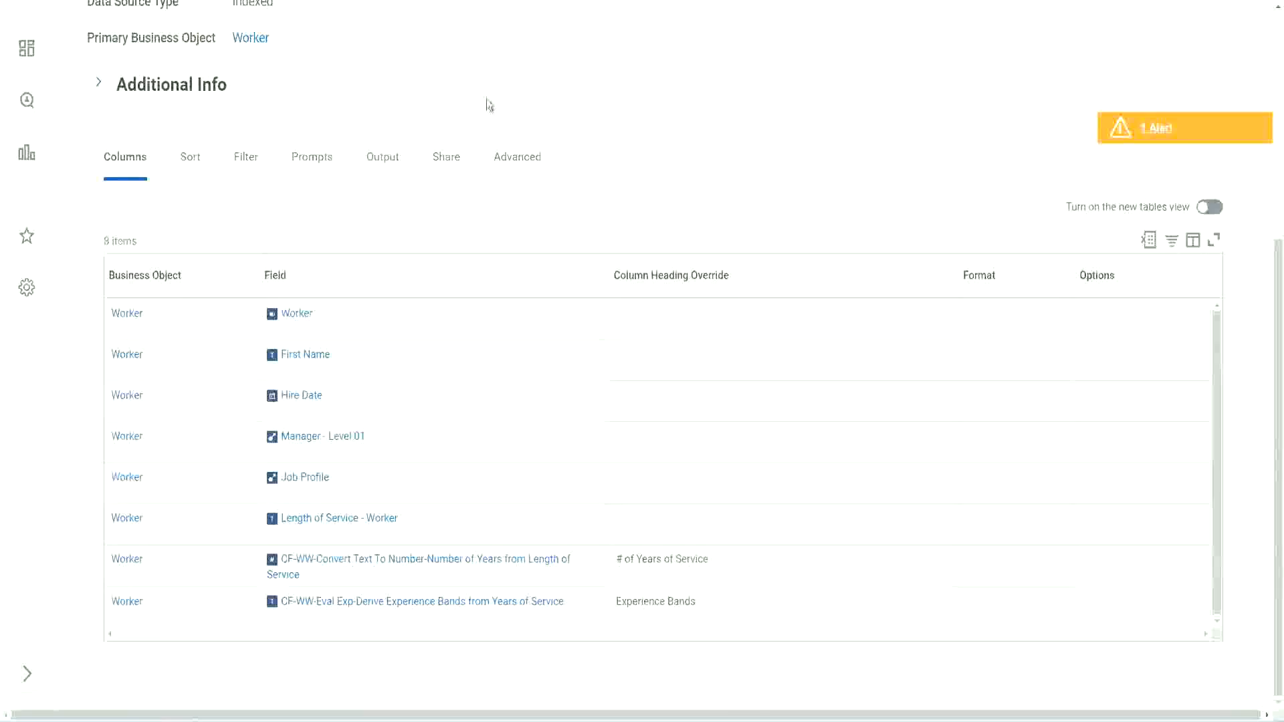
scroll(487, 101, up, 5)
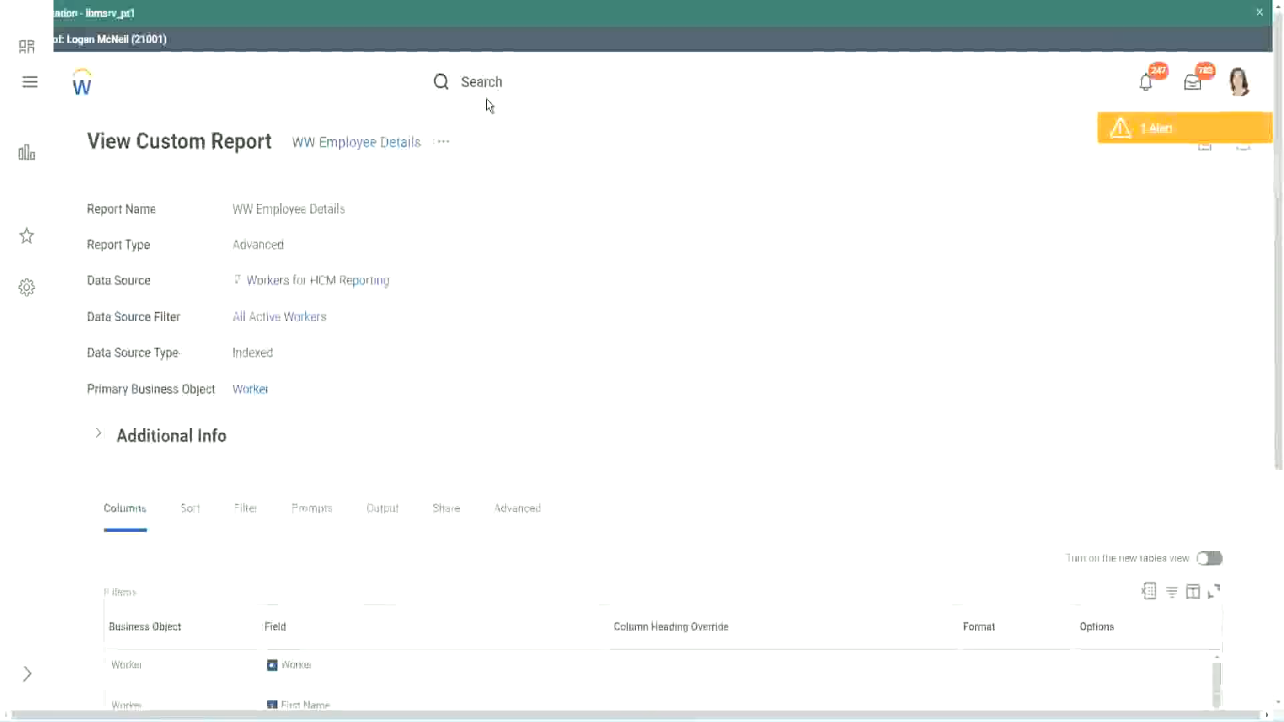
click(522, 80)
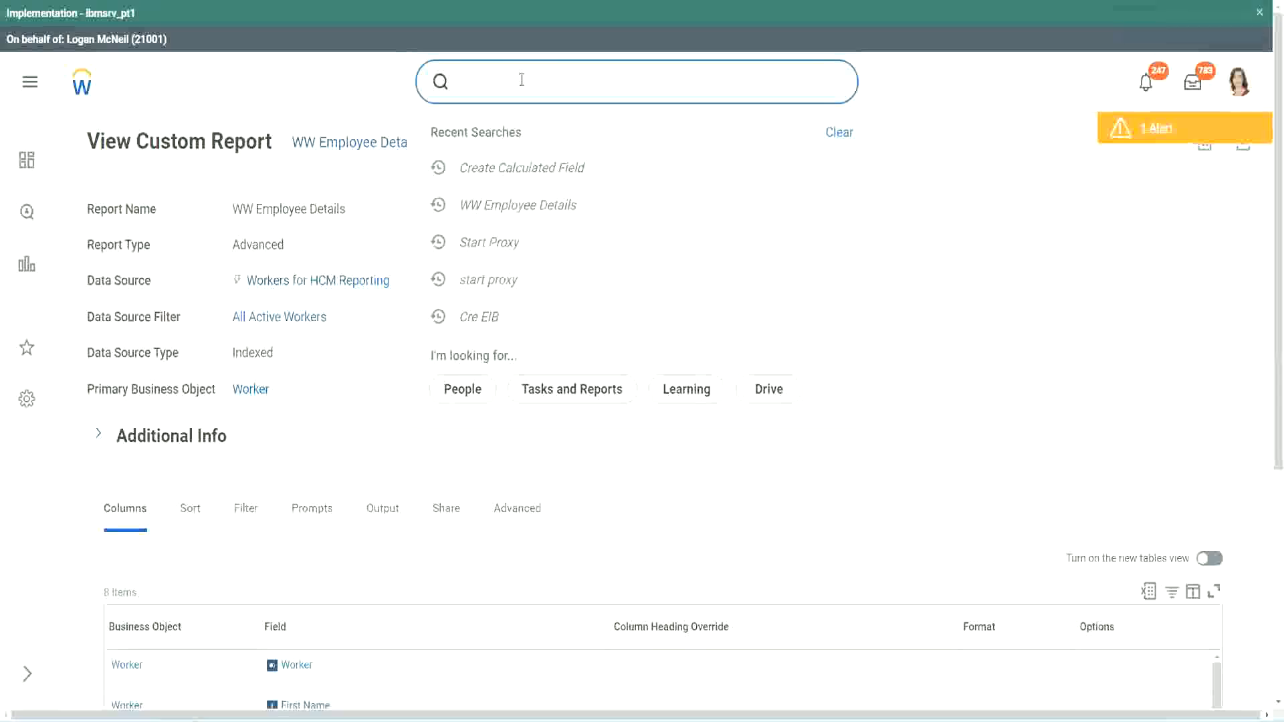
text(create cal field)
click(540, 139)
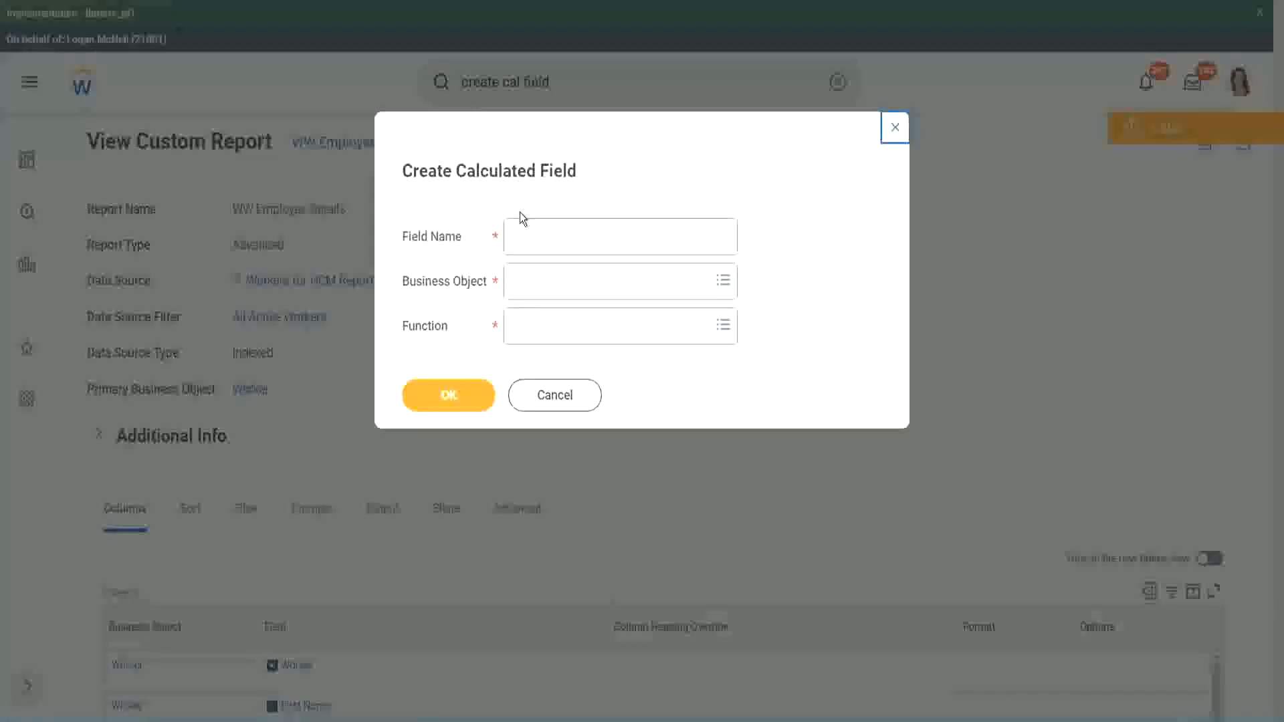
- Paste the copied name "CF-WW-Eval Exp-Derive Experience Bands from Years of Service" as the new calculated field's name
click(543, 238)
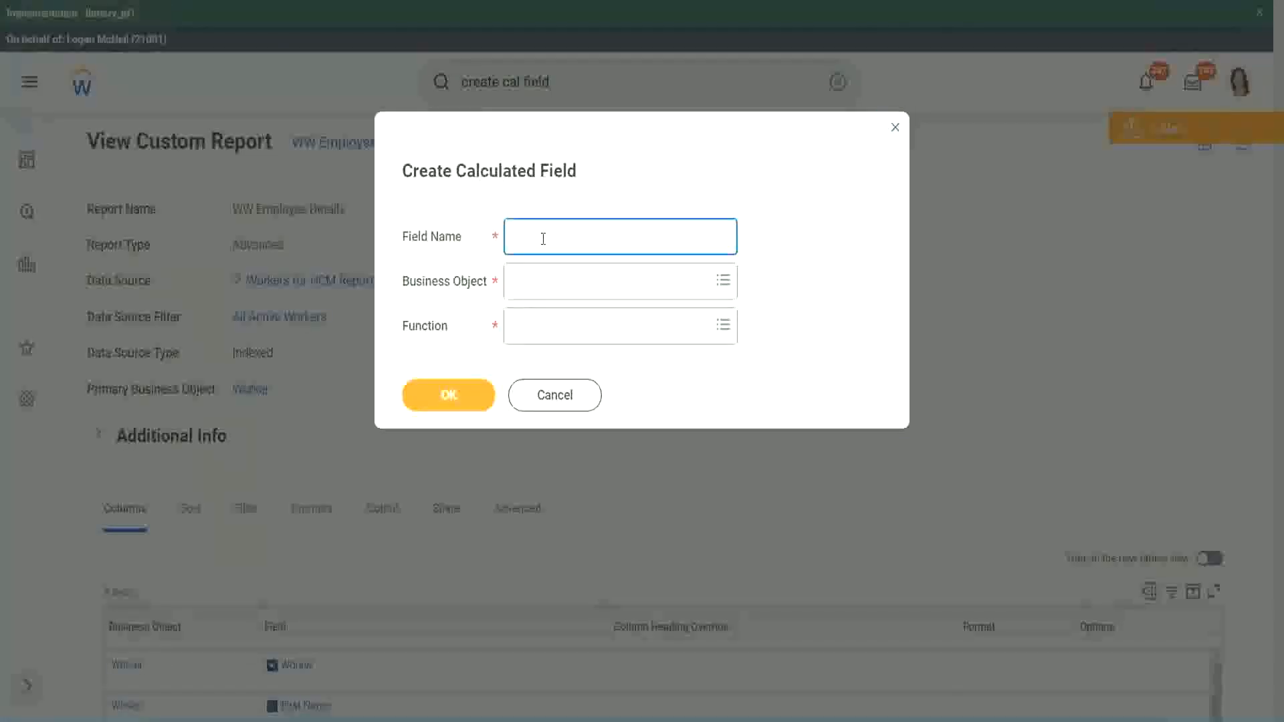
key(ctrl+v)
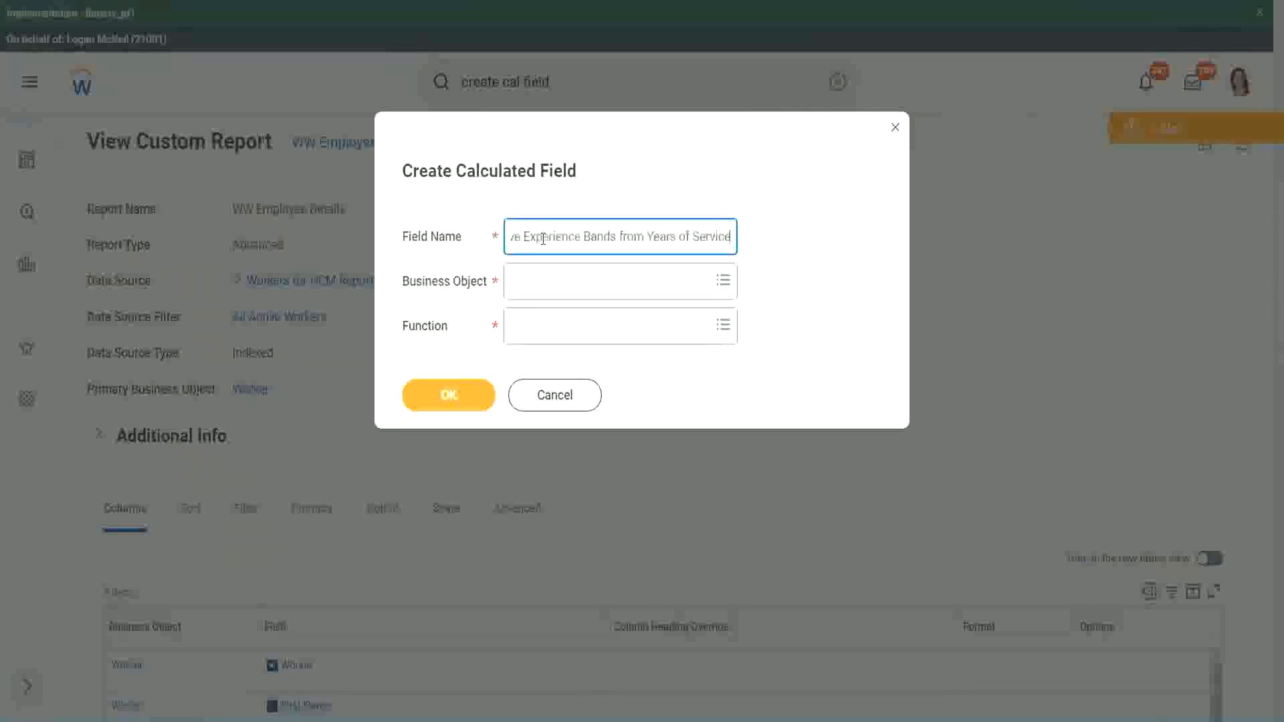
drag(582, 236, 472, 220)
click(580, 236)
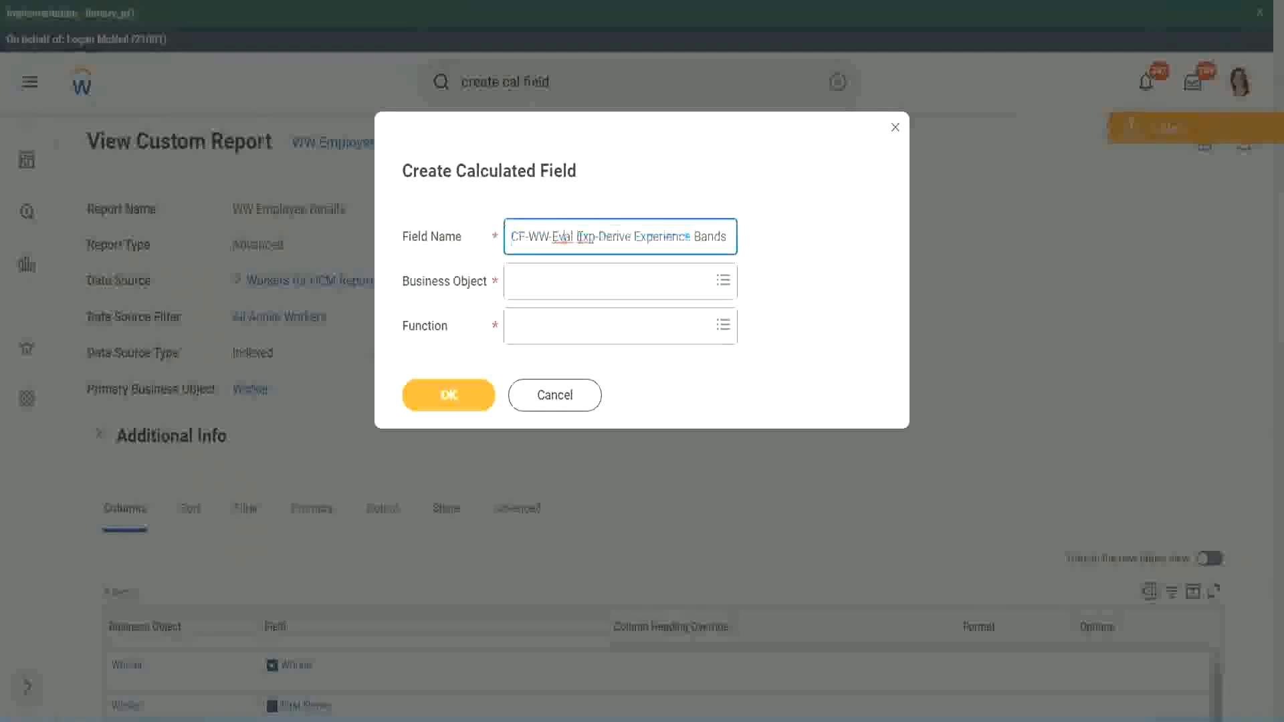
- Insert "Bands" after "Eval Exp" in the new calculated field's name
double_click(582, 236)
key(Right)
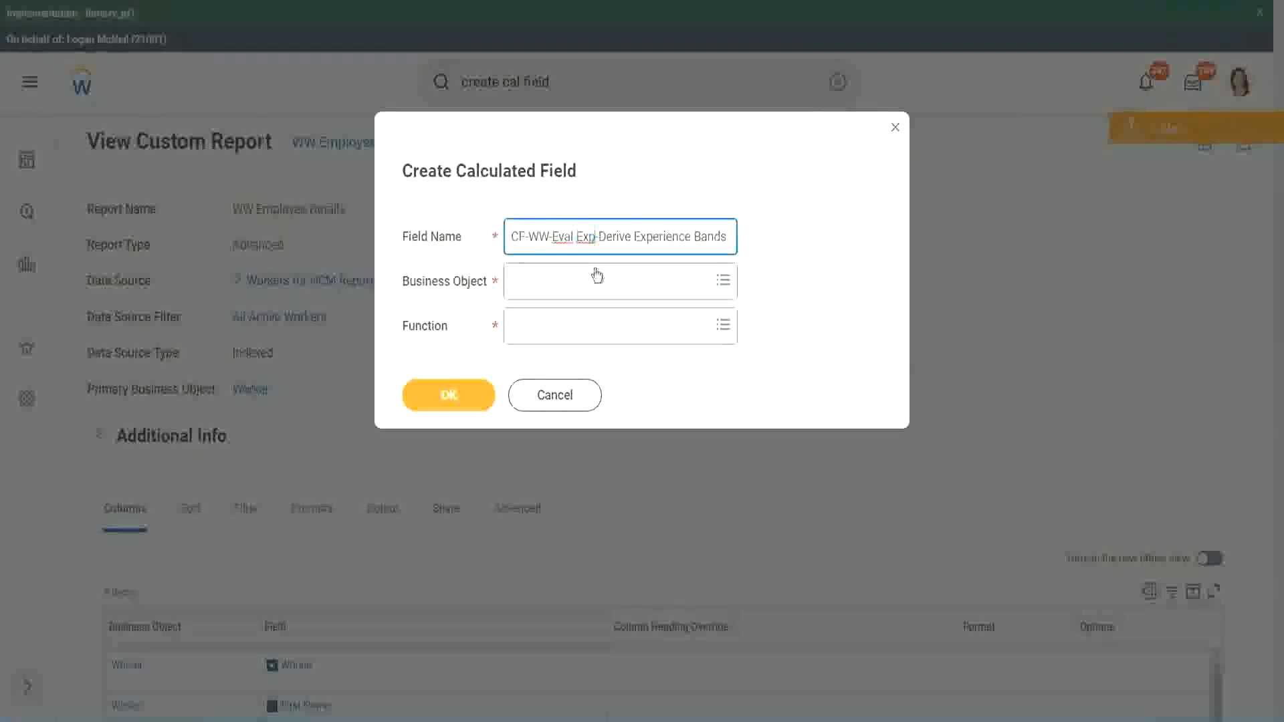
text(bands)
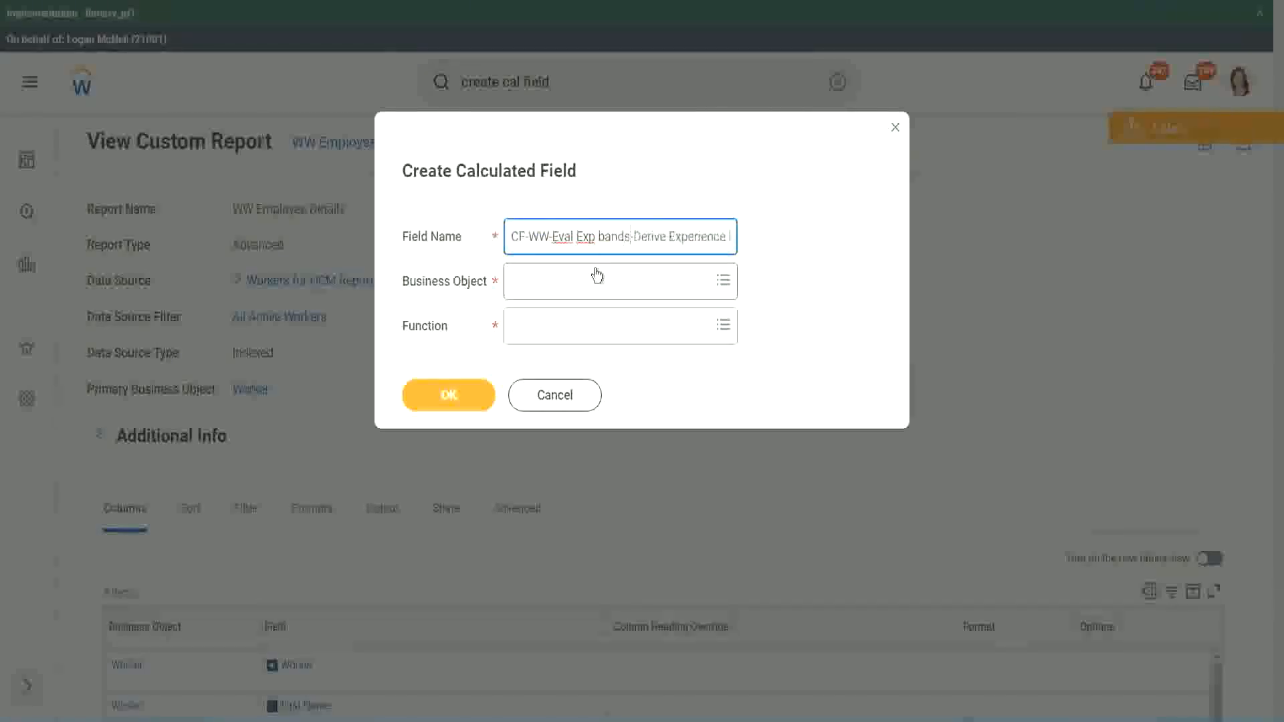
key(Left)
key(Left)
key(Left)
key(Left)
key(shift+Left)
text(B)
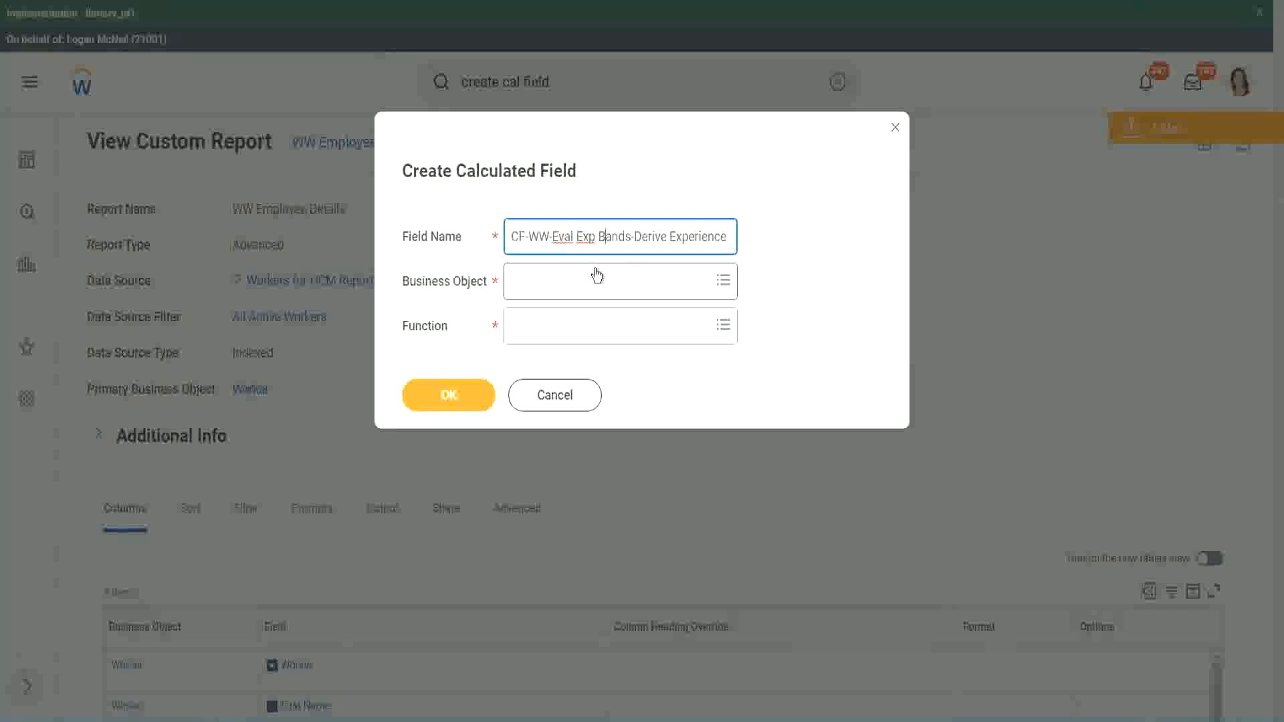
- Replace "Derive" with "Determine" in the new calculated field's name
key(Right)
key(Right)
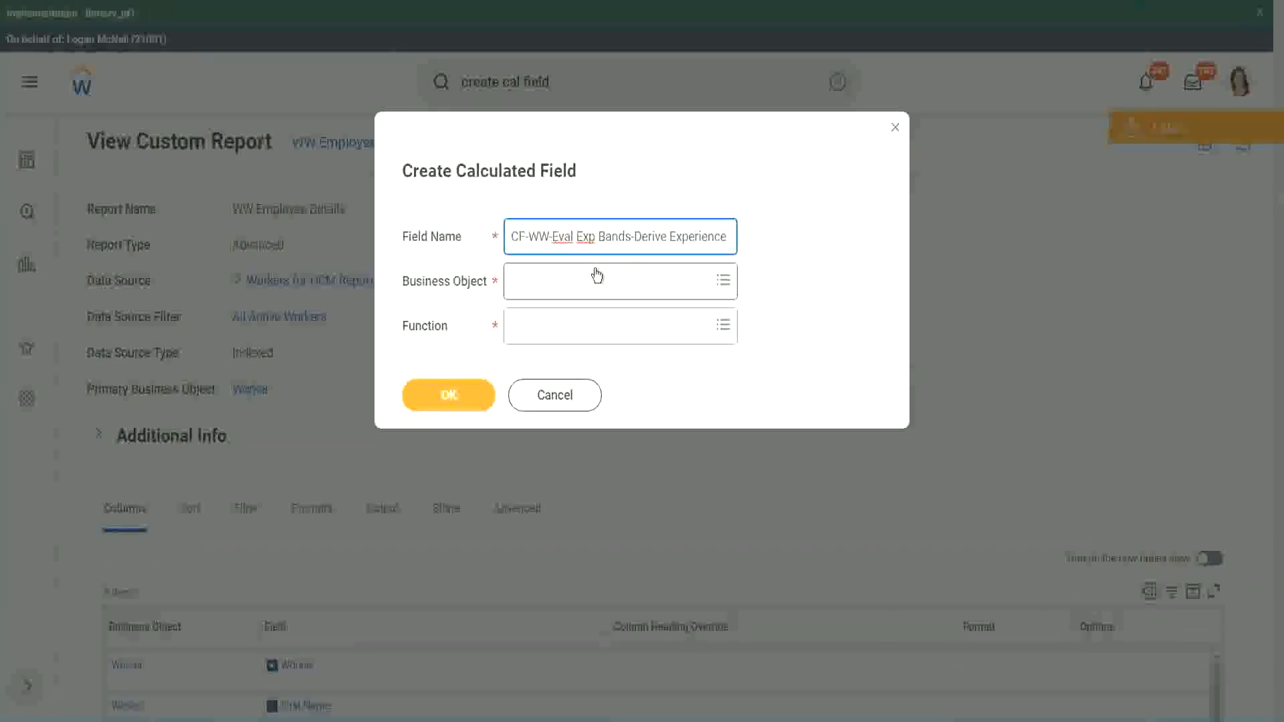
text(Band)
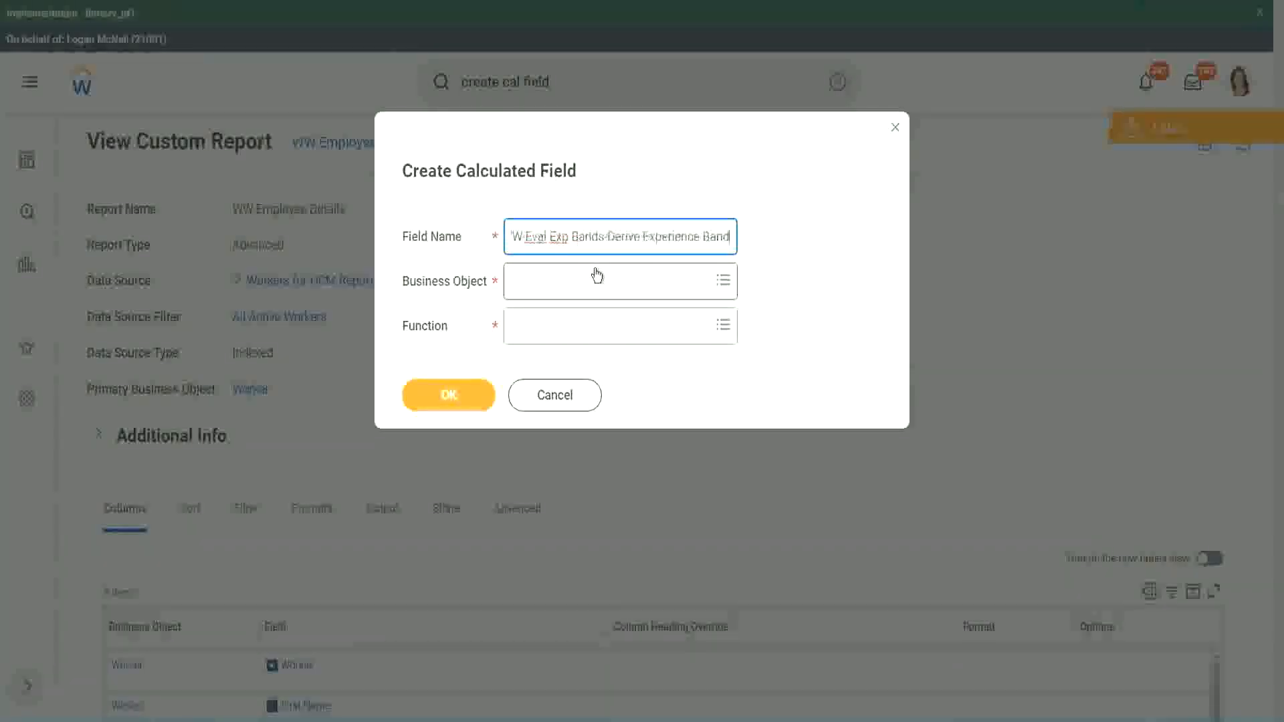
text(s from Years of)
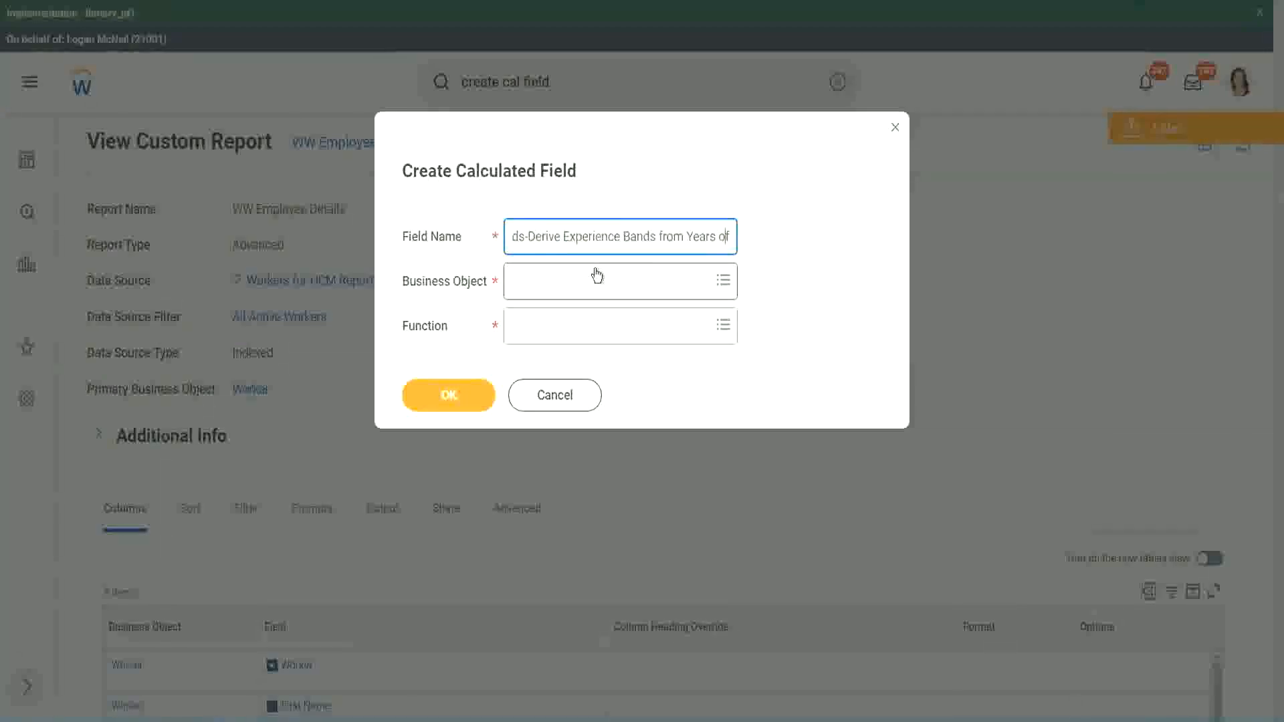
key(Left)
key(Left)
key(Left)
key(Left)
key(Left)
key(Left)
key(Left)
key(Left)
key(Left)
key(Left)
key(Left)
key(Left)
key(Left)
key(Left)
key(Left)
key(Left)
key(Left)
key(Left)
key(Left)
key(Left)
key(shift+Left)
key(shift+Left)
key(shift+Left)
key(shift+Left)
key(shift+Left)
key(shift+Left)
text(Determine)
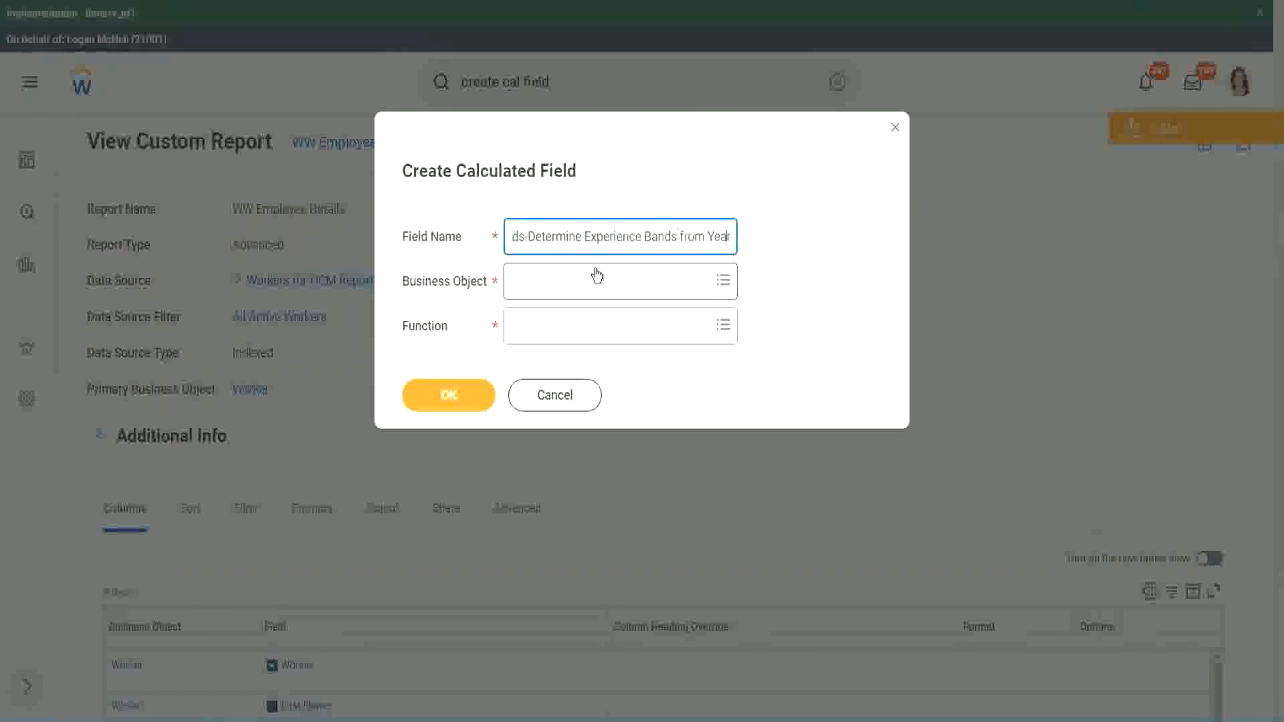
key(End)
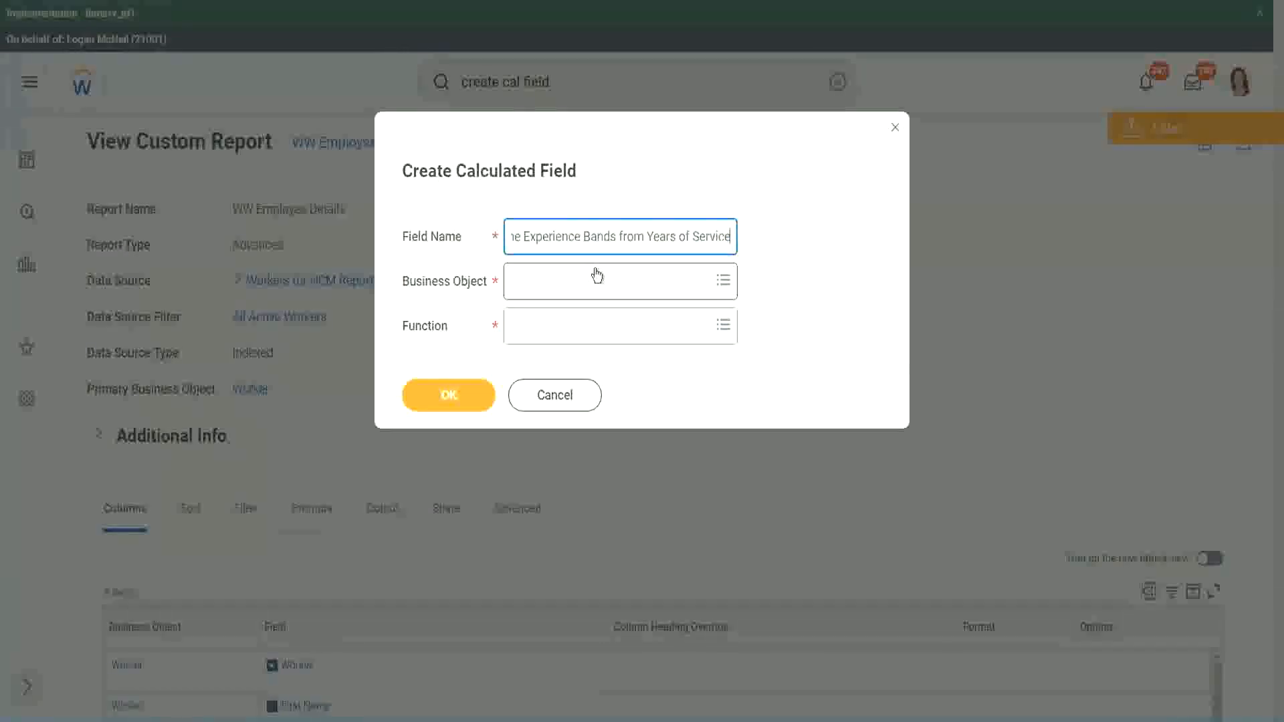
- Set the new calculated field's business object to Worker
click(571, 282)
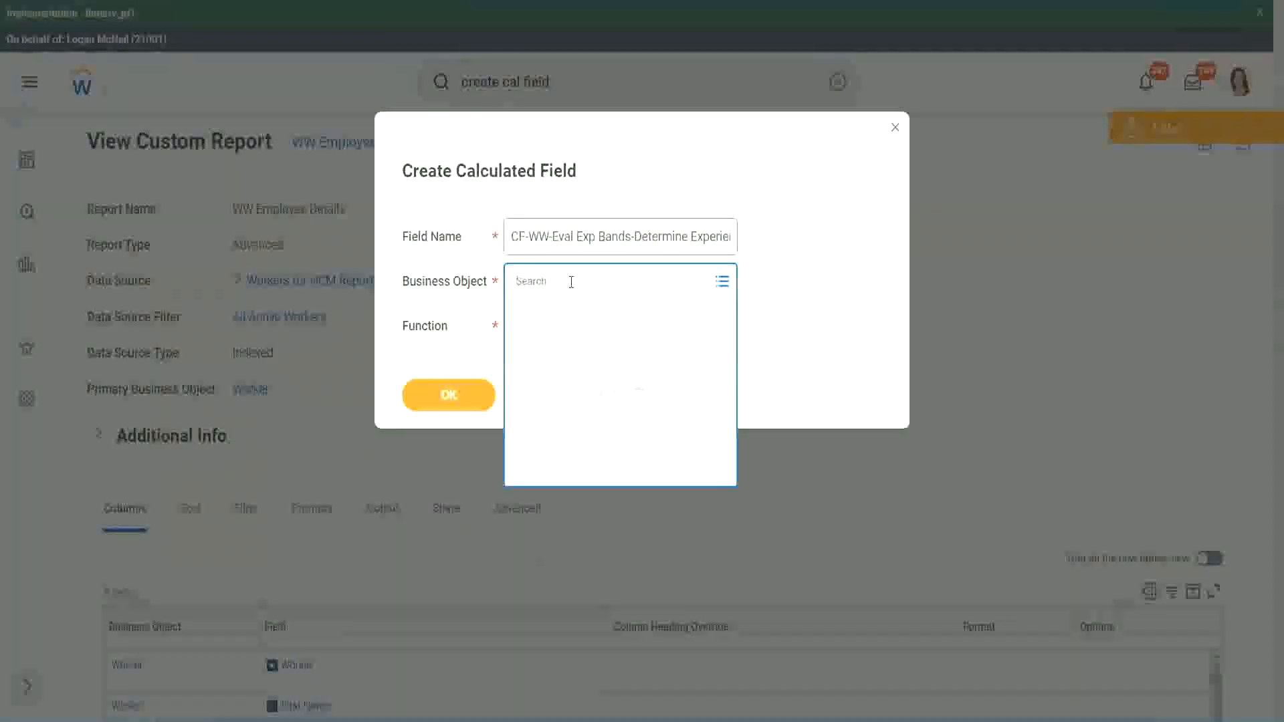
text(work)
key(Return)
text(er)
key(Return)
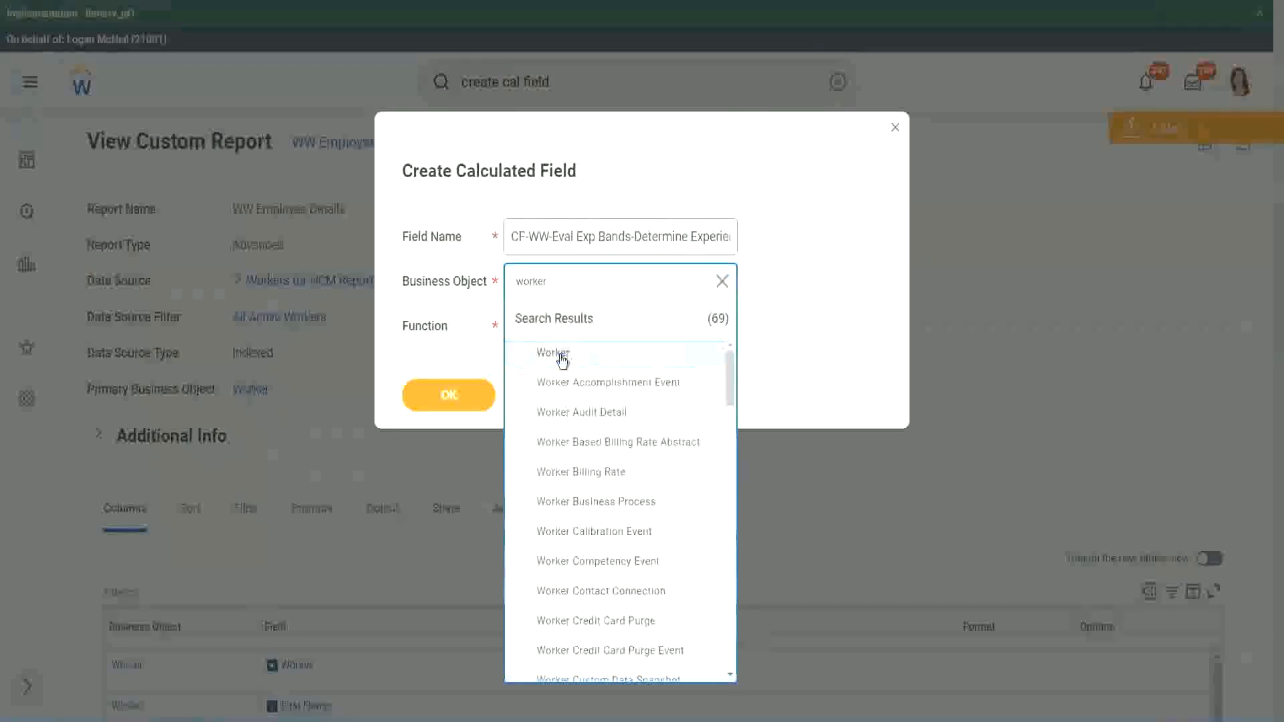
click(559, 356)
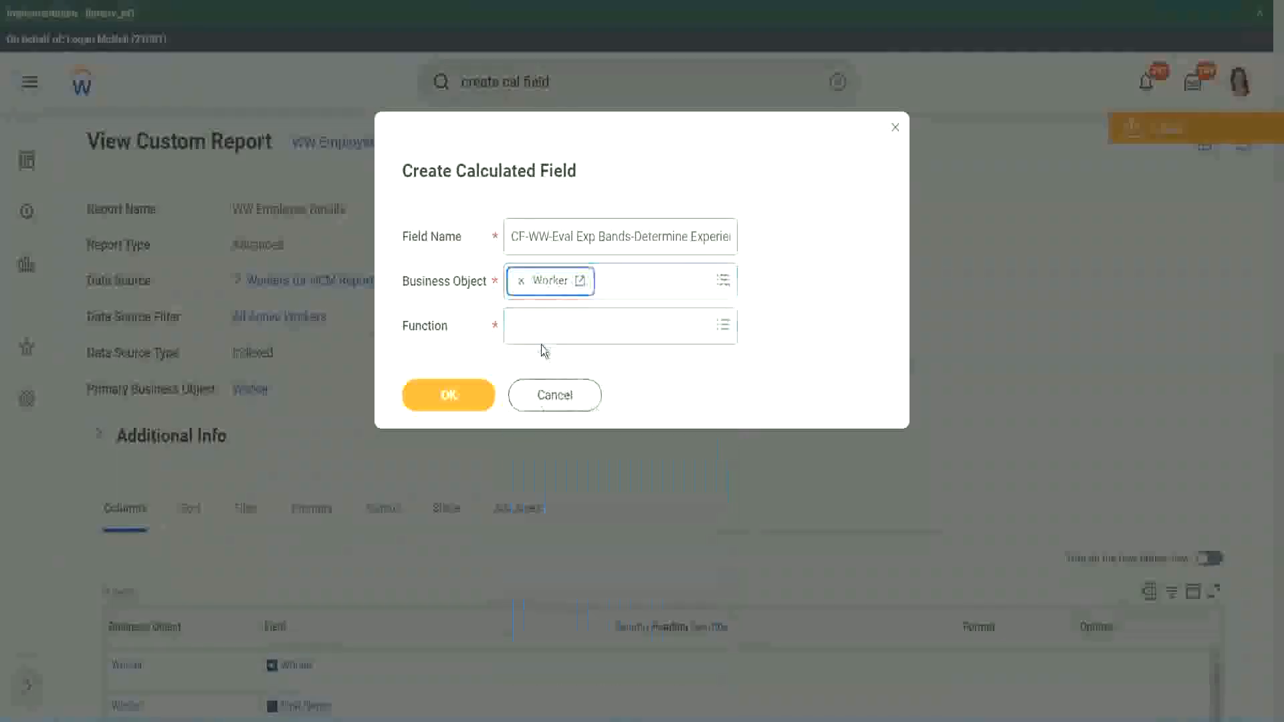
- Search the functions for "eval exp" and choose Evaluate Expression Band for the calculated field
click(543, 324)
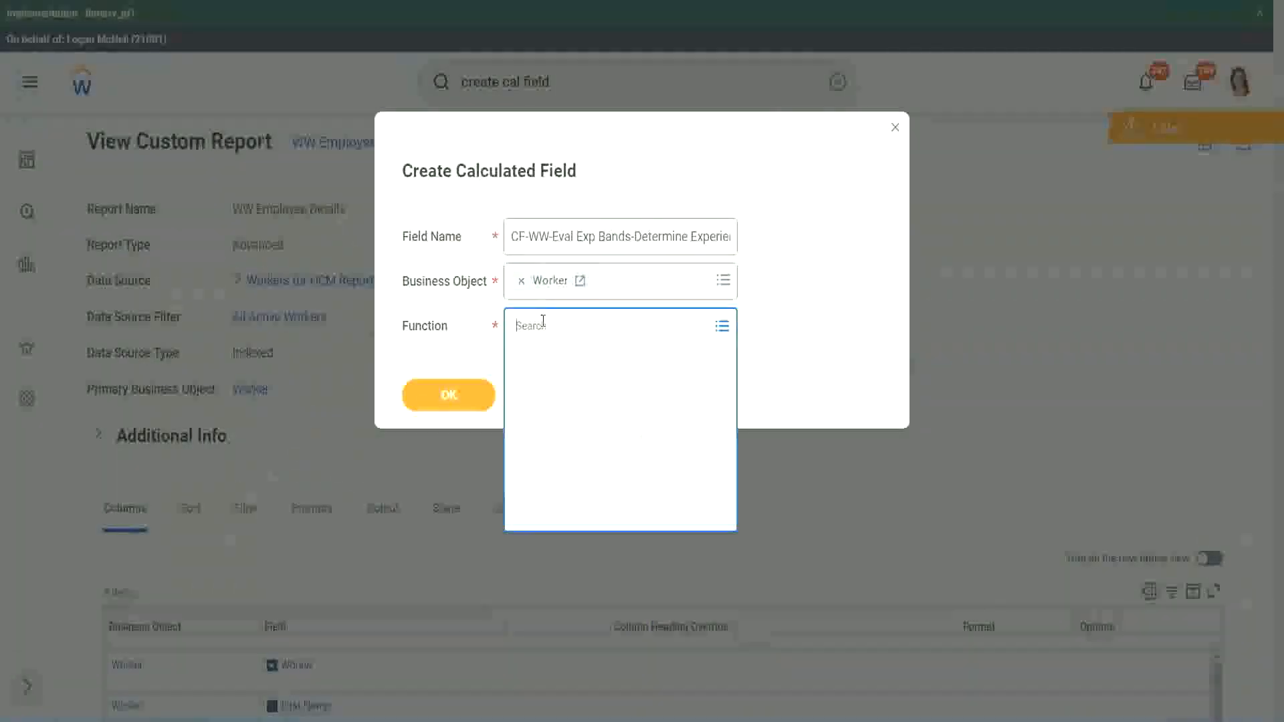
text(eval e)
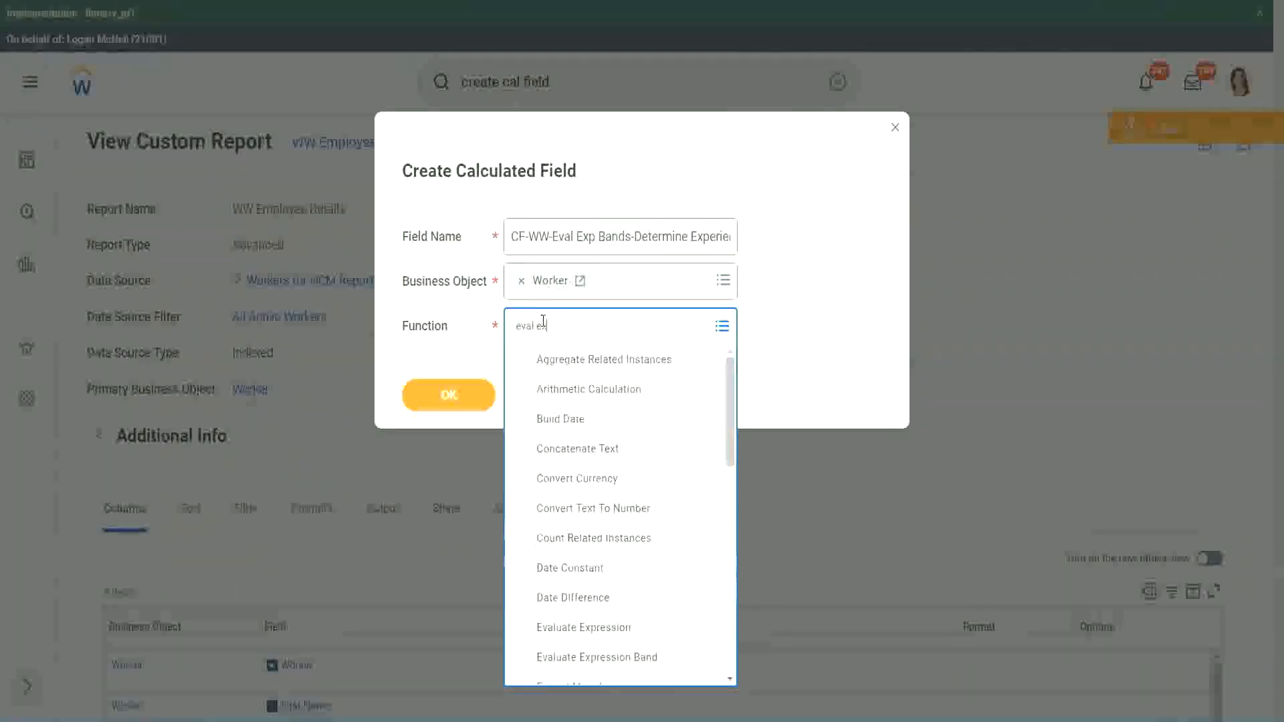
text(xp)
key(Return)
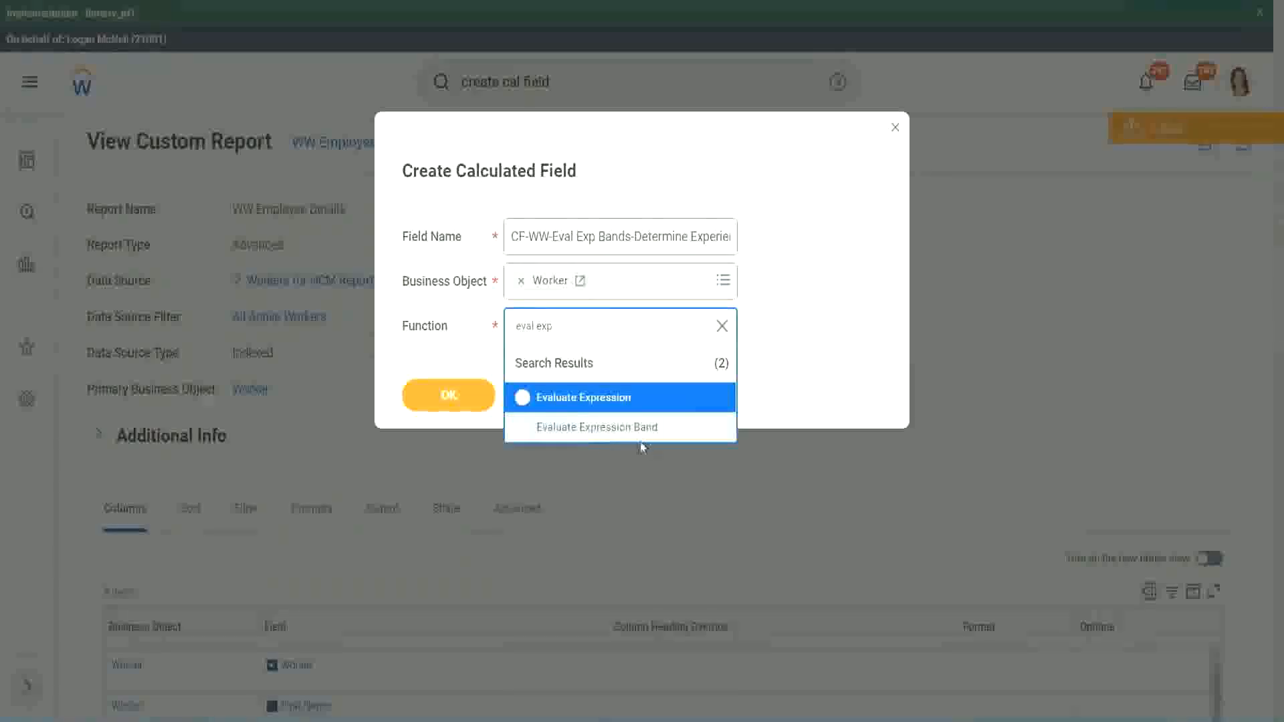
click(647, 429)
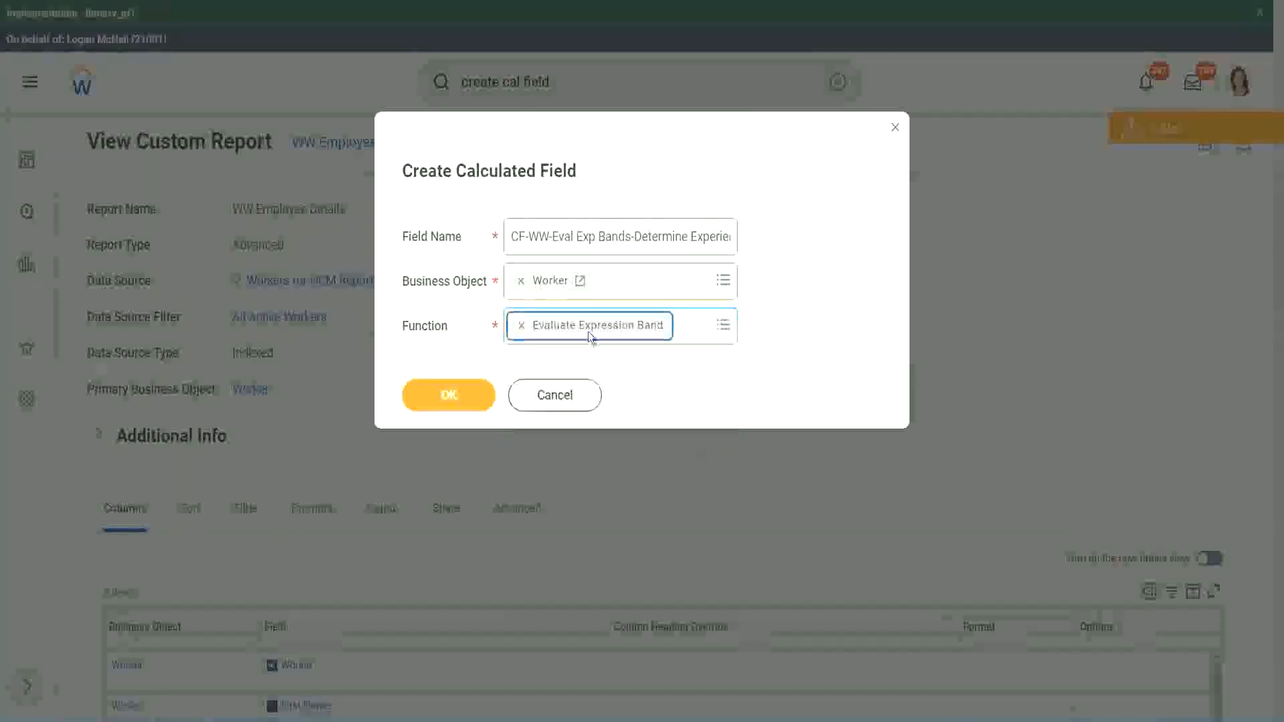
- Change "Bands" after "Eval Exp" to "Band" in the field name and confirm the new calculated field's setup
click(631, 236)
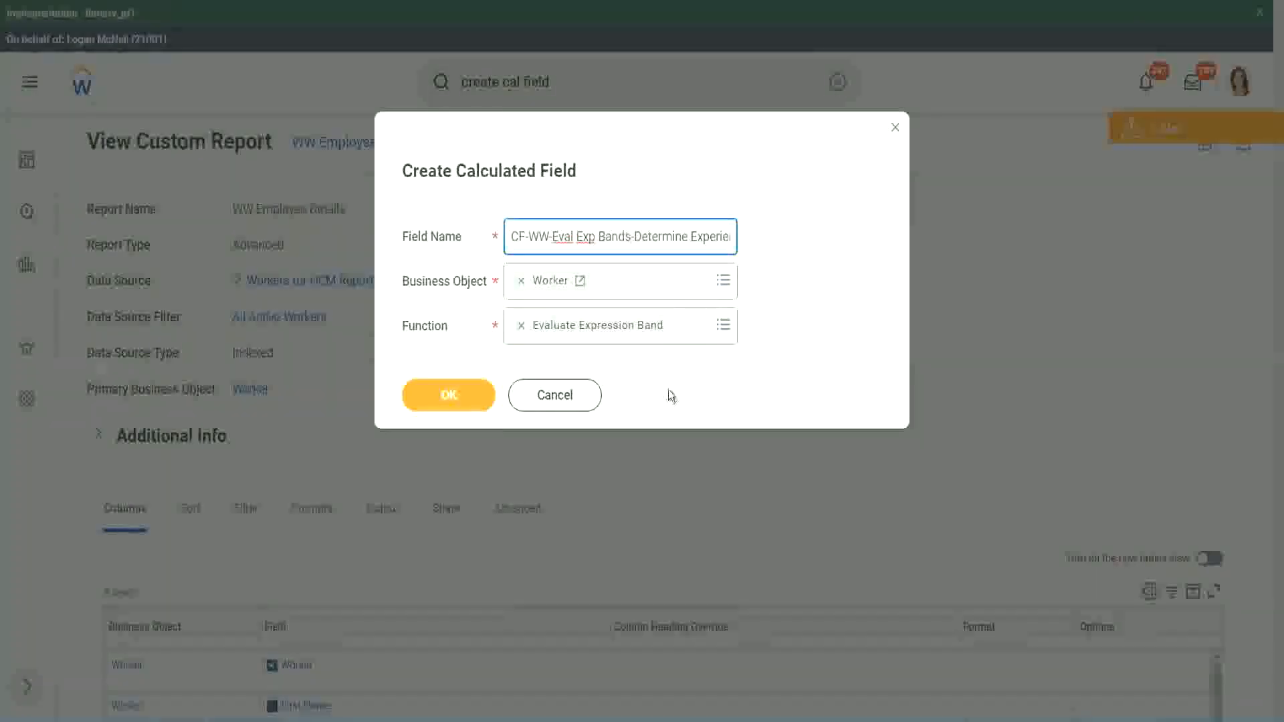
key(BackSpace)
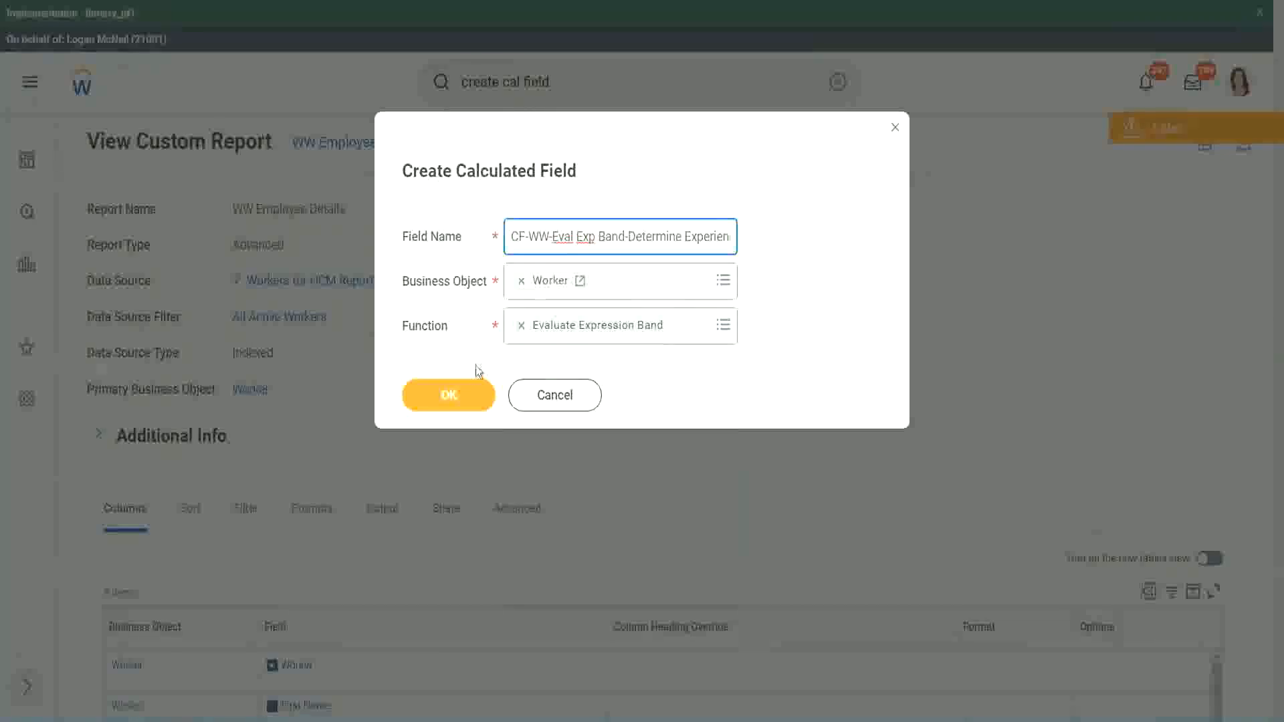
click(452, 395)
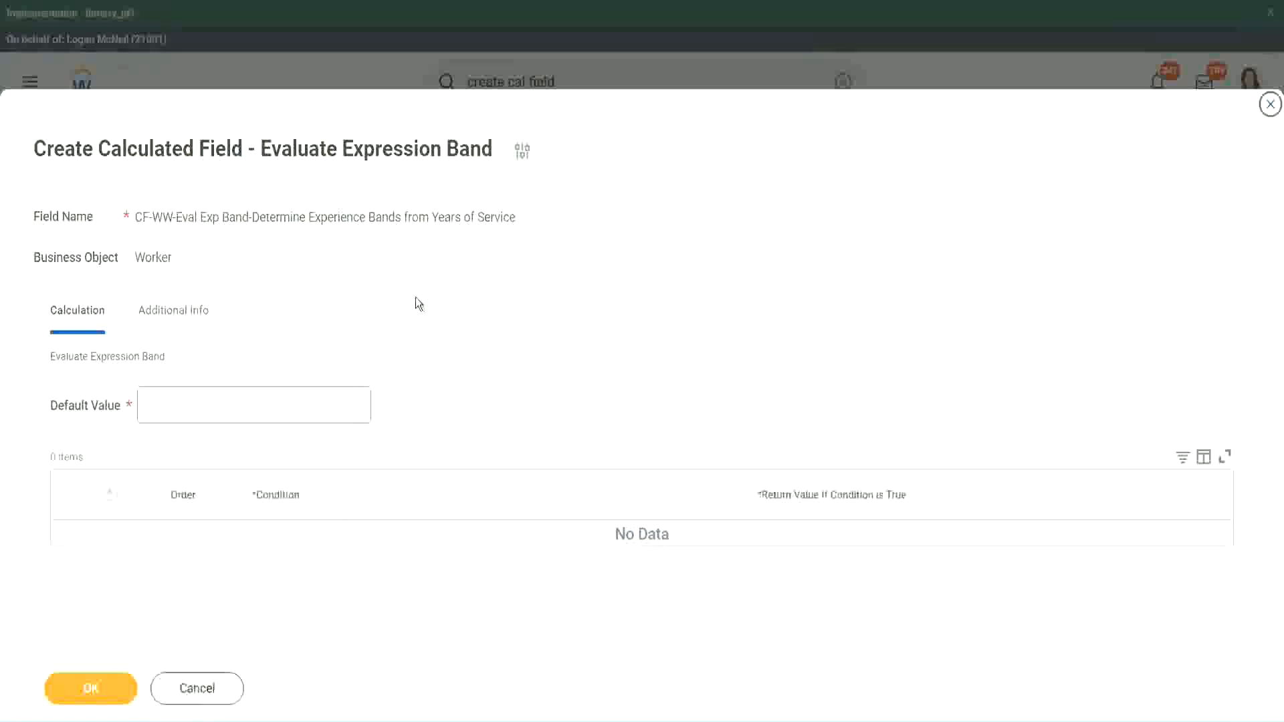
- Set the default value to "-" and add a first condition row
click(186, 412)
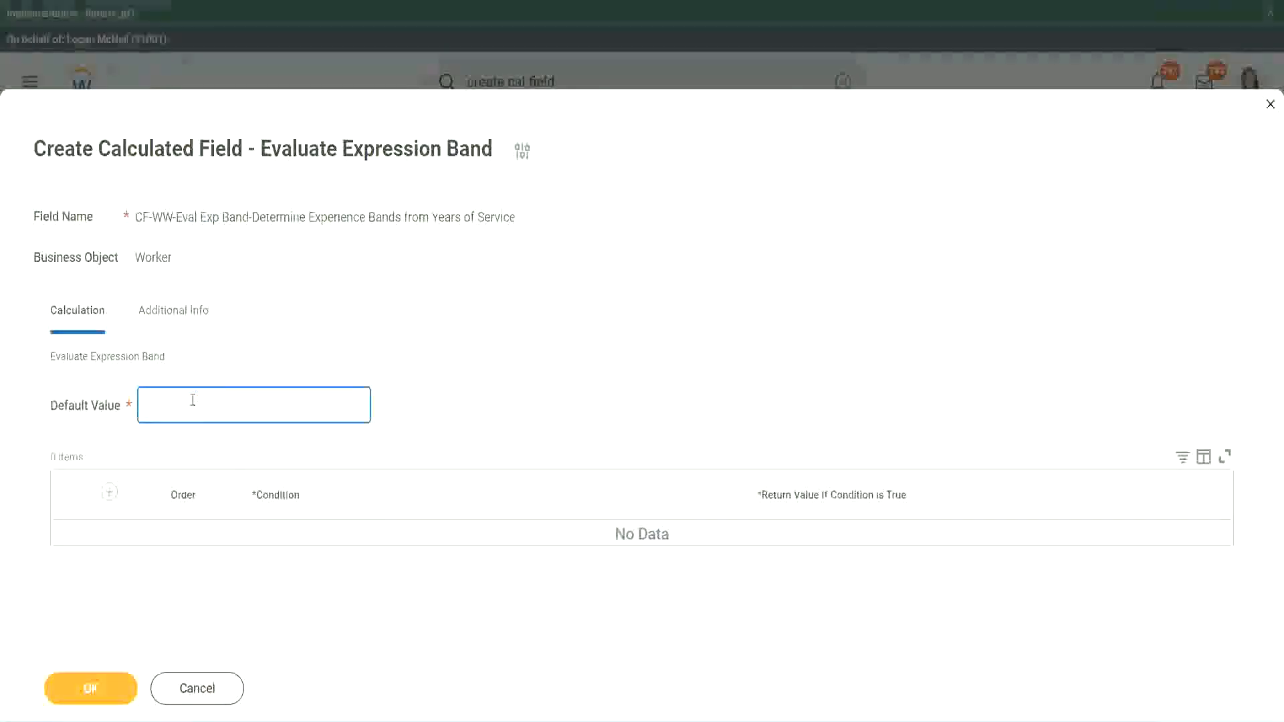
text(N)
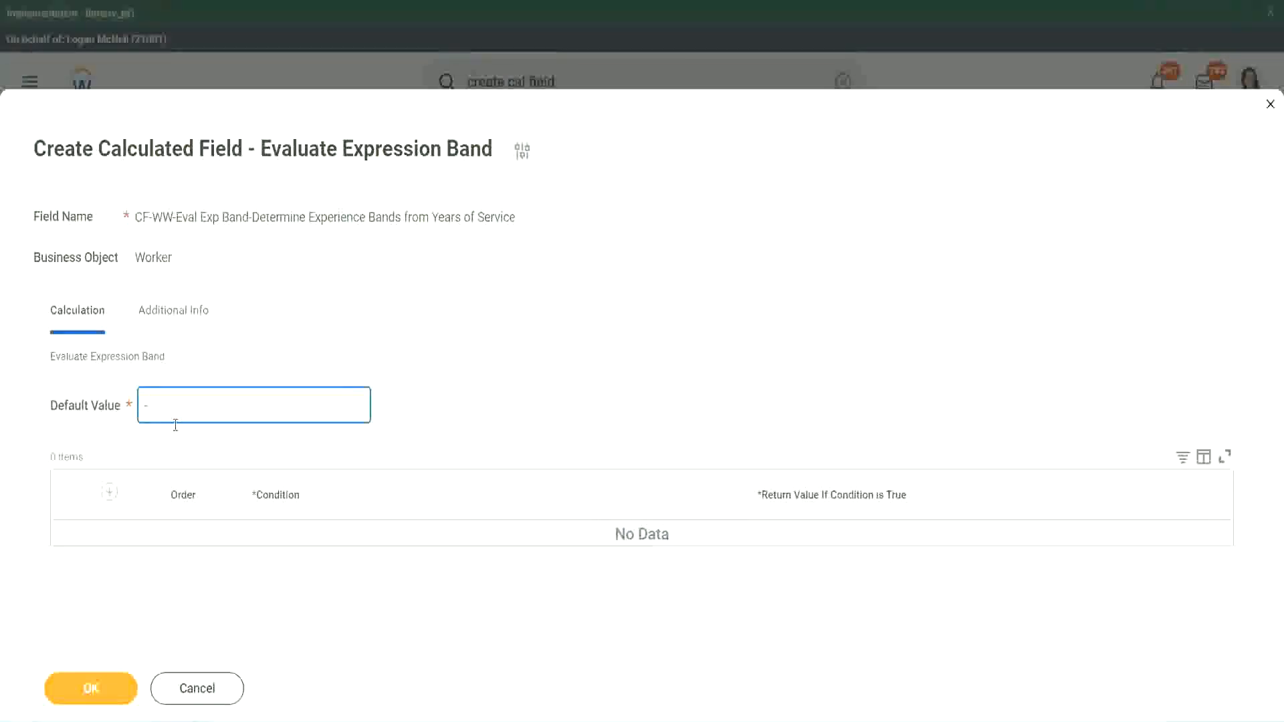
key(Tab)
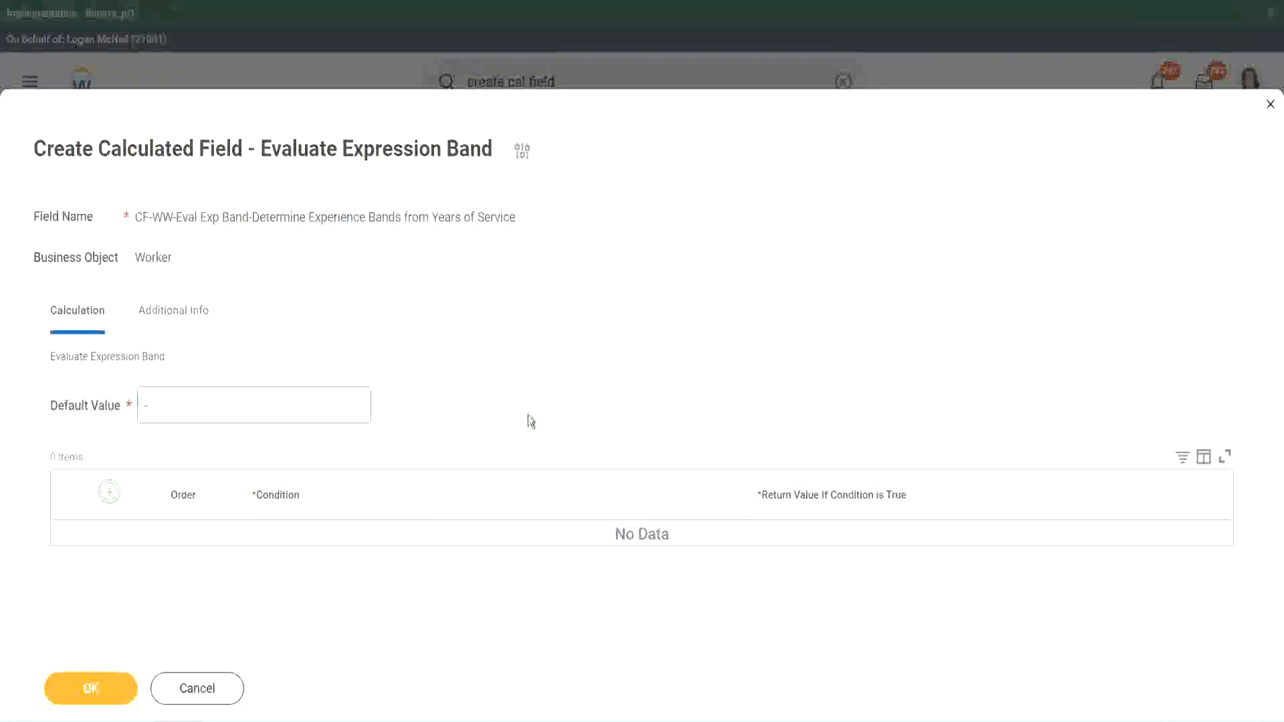
key(Return)
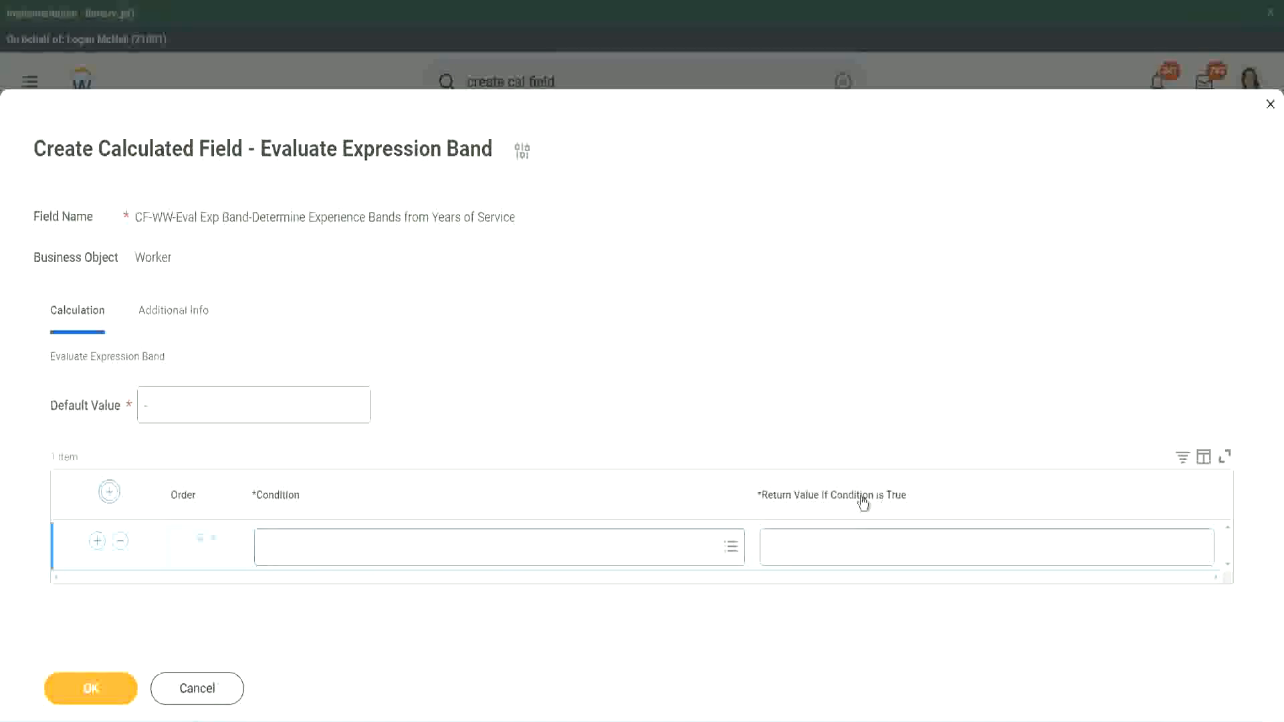
click(836, 546)
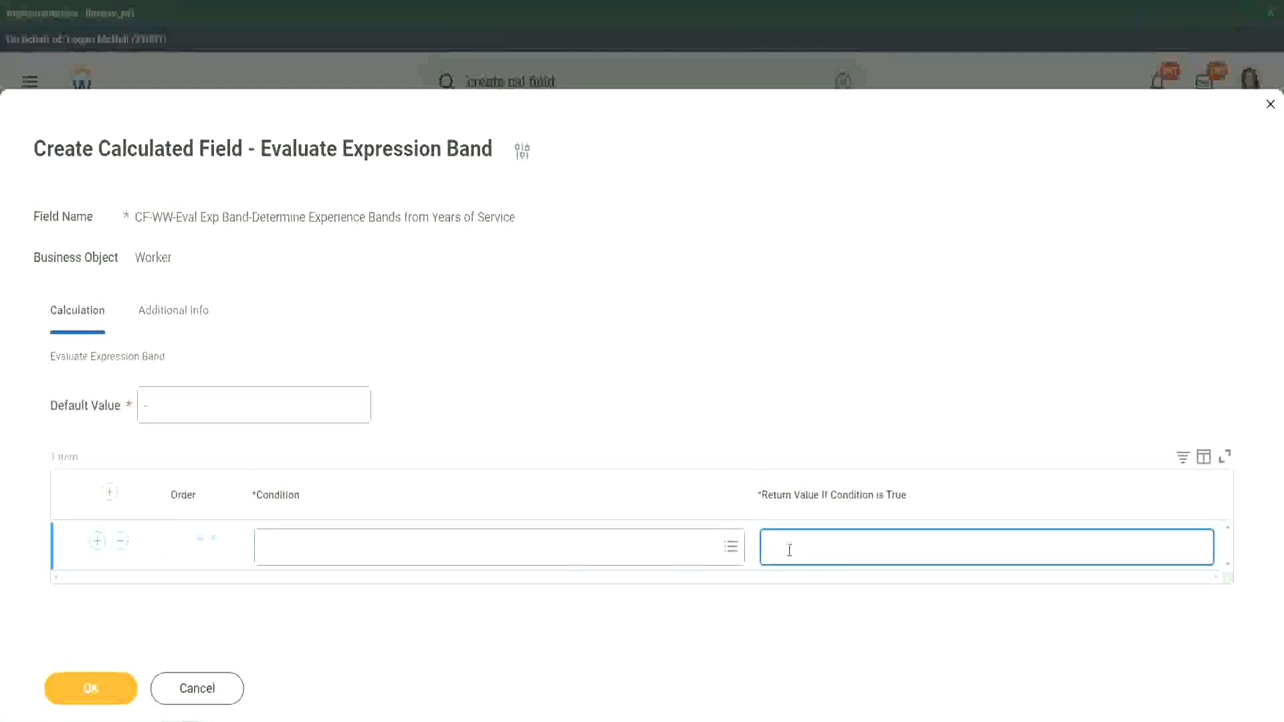
text(adkjdjaidjaijdi)
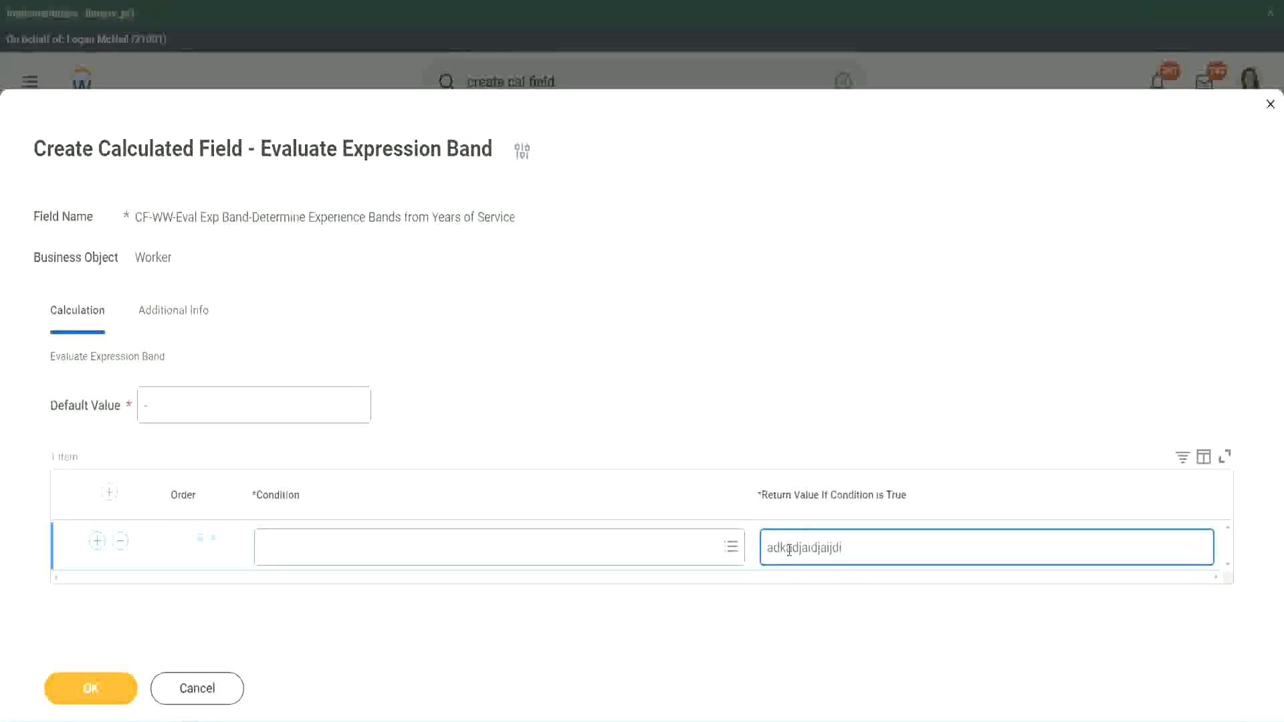
key(BackSpace)
key(BackSpace)
key(BackSpace)
key(BackSpace)
key(BackSpace)
key(BackSpace)
key(BackSpace)
key(BackSpace)
key(BackSpace)
key(BackSpace)
key(BackSpace)
key(BackSpace)
key(BackSpace)
key(BackSpace)
key(BackSpace)
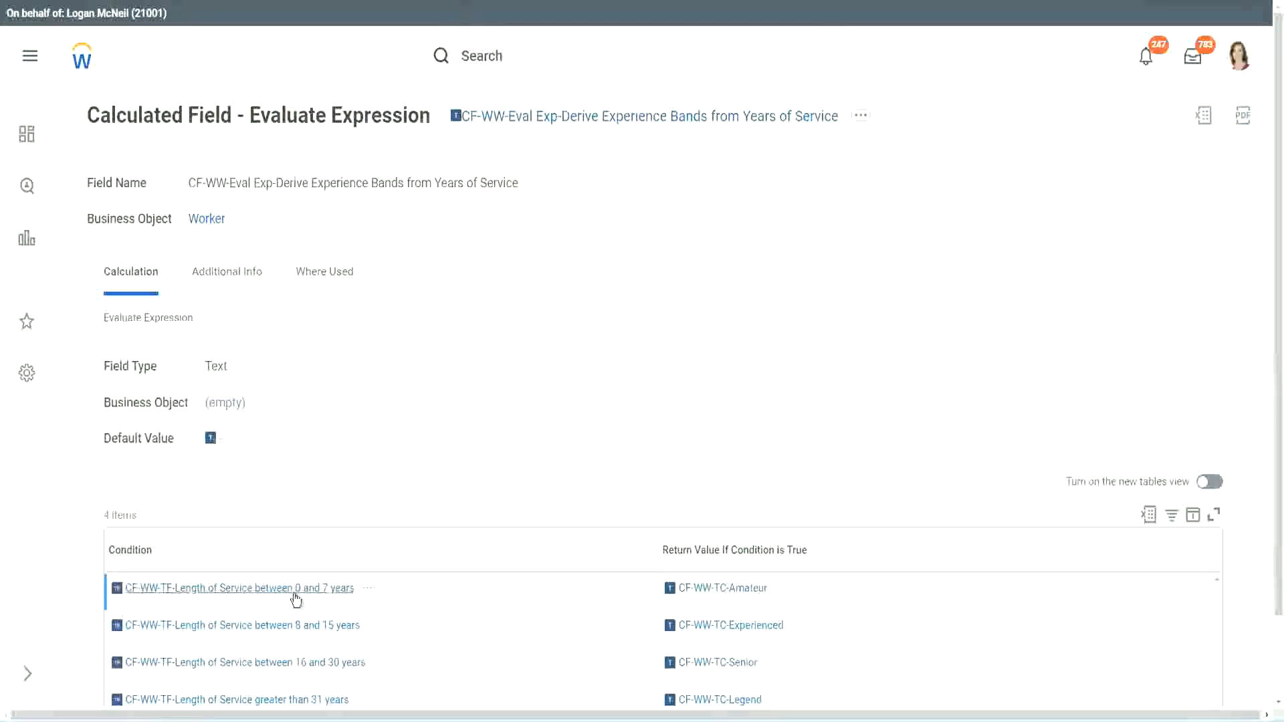
- Copy "CF-WW-TF-Length of Service between 0 and 7 years" from the existing calculated field as the first row's condition, returning "Amateur"
right_click(294, 592)
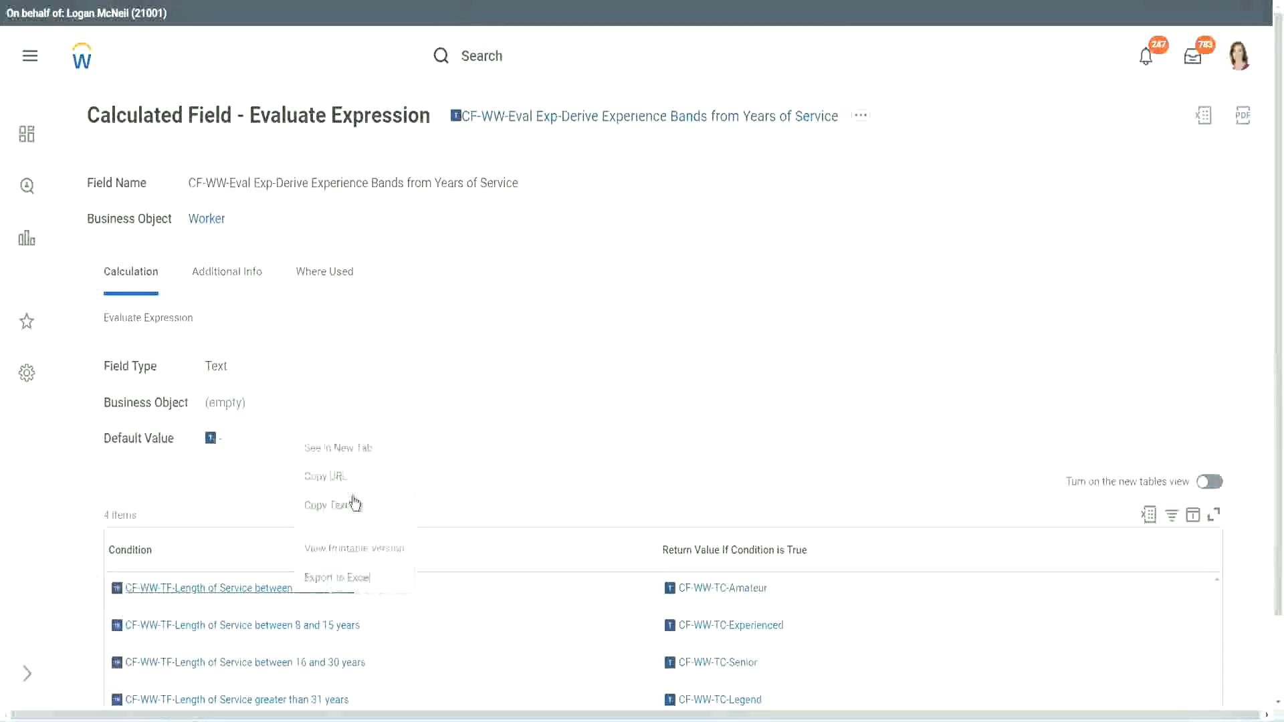
click(346, 516)
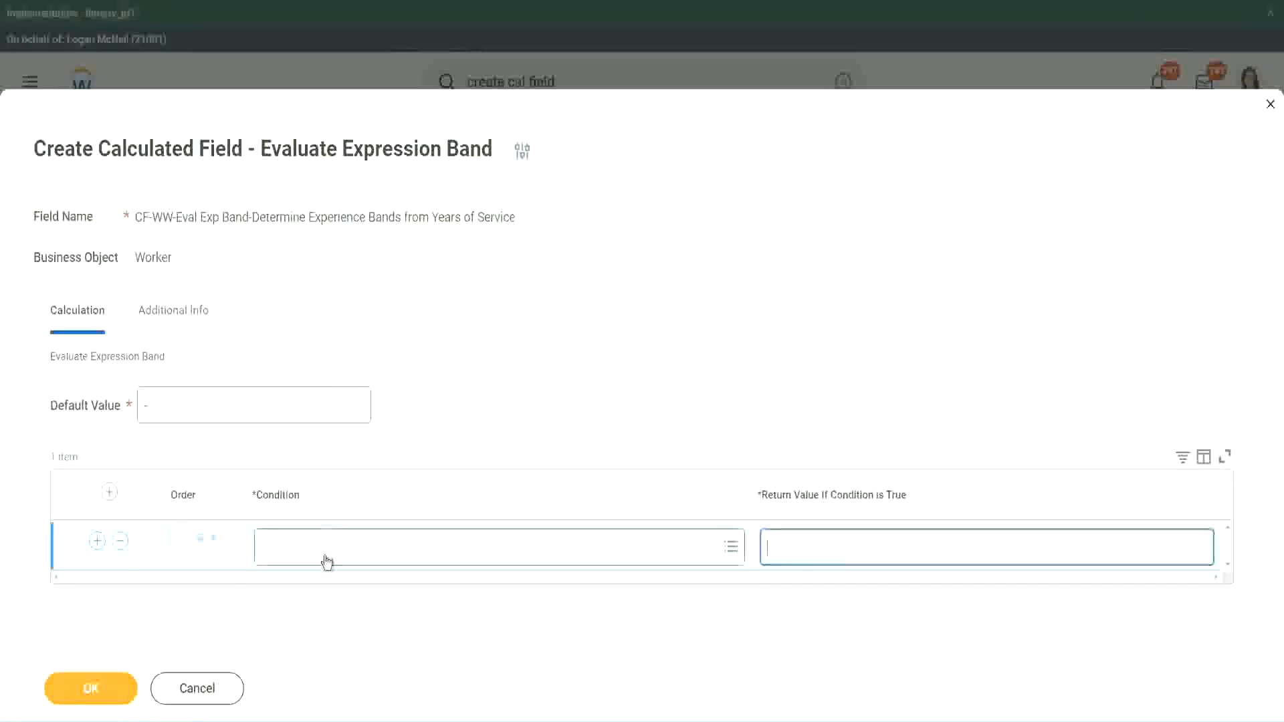
click(326, 550)
key(ctrl+v)
key(Return)
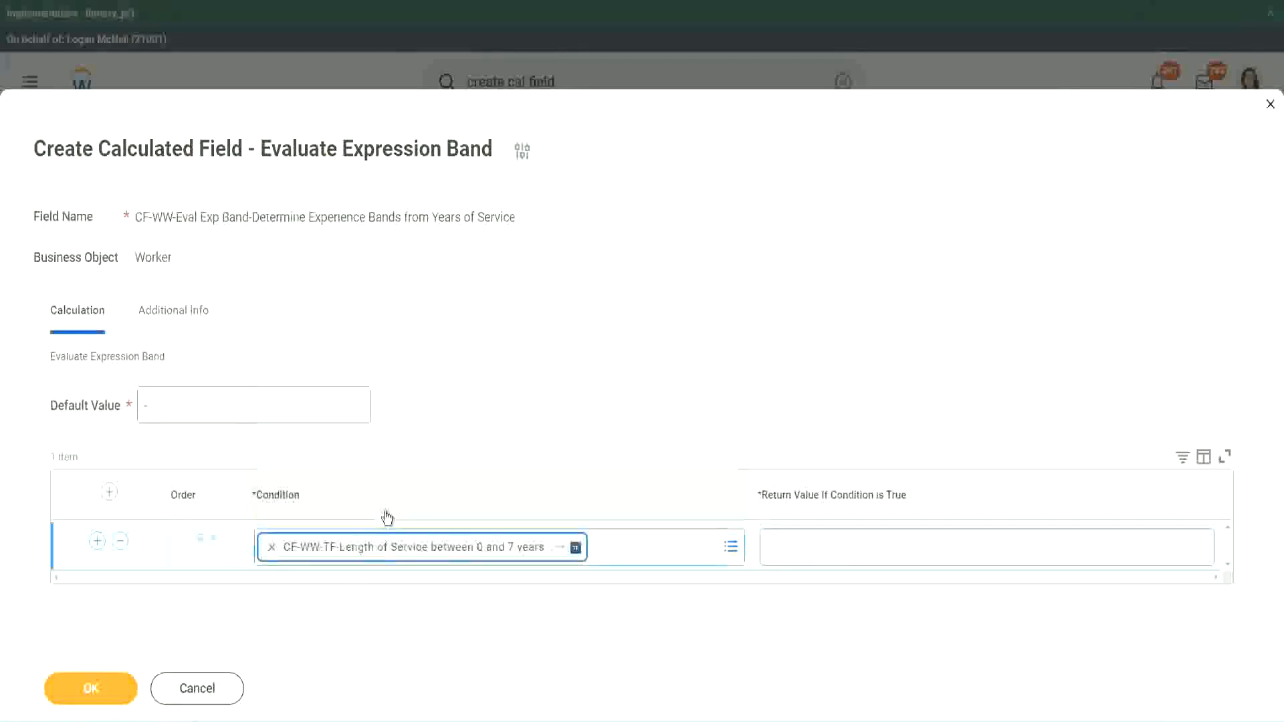
click(812, 535)
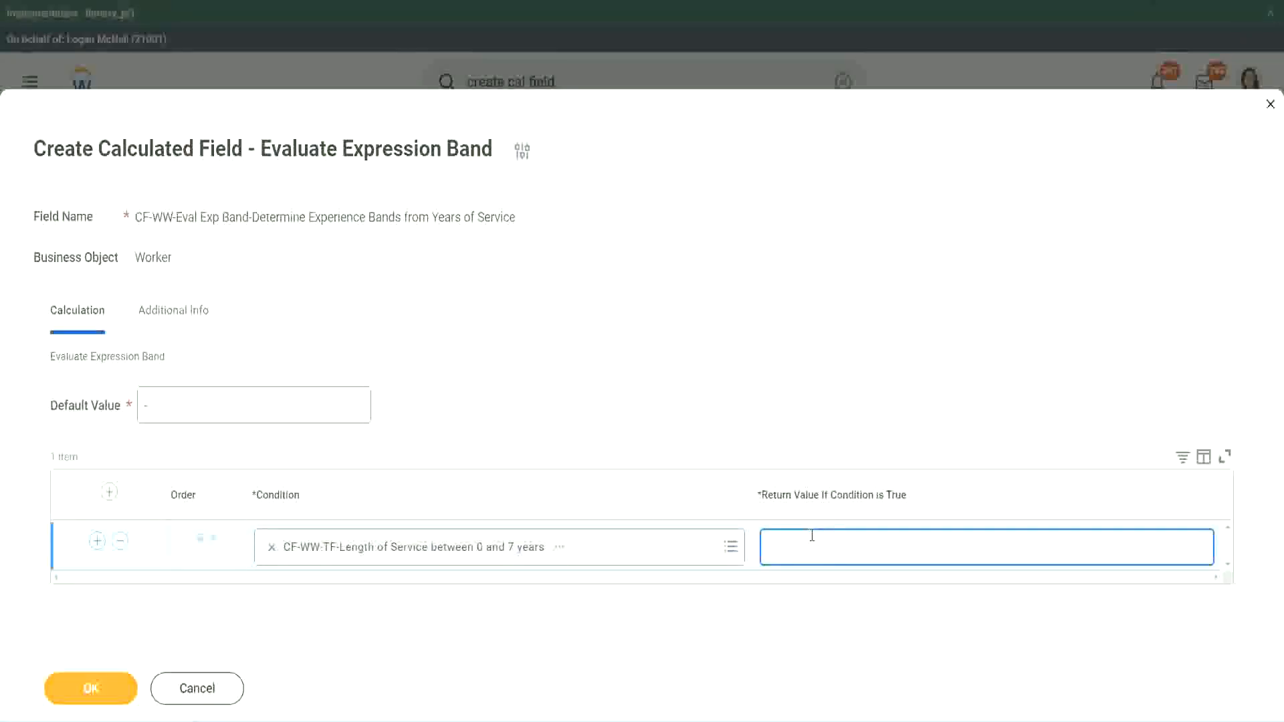
text(Amateur)
- Add three more empty condition rows below the Amateur row
click(97, 541)
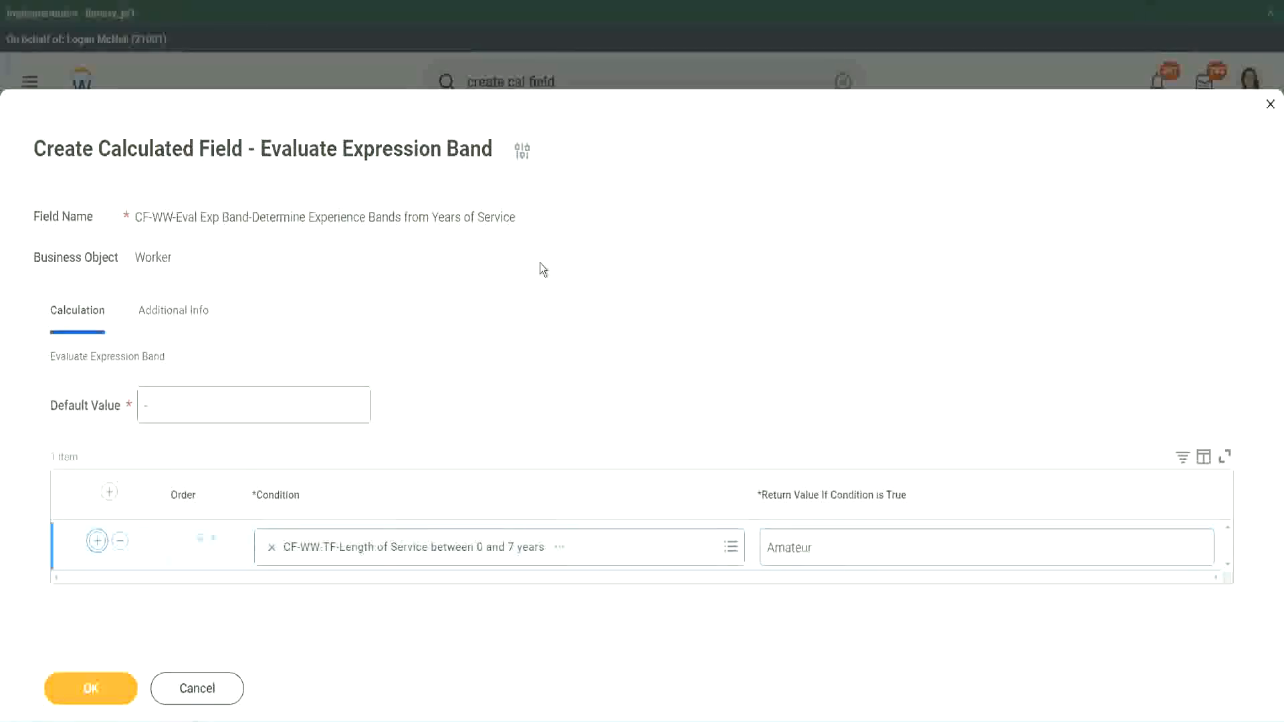
click(96, 592)
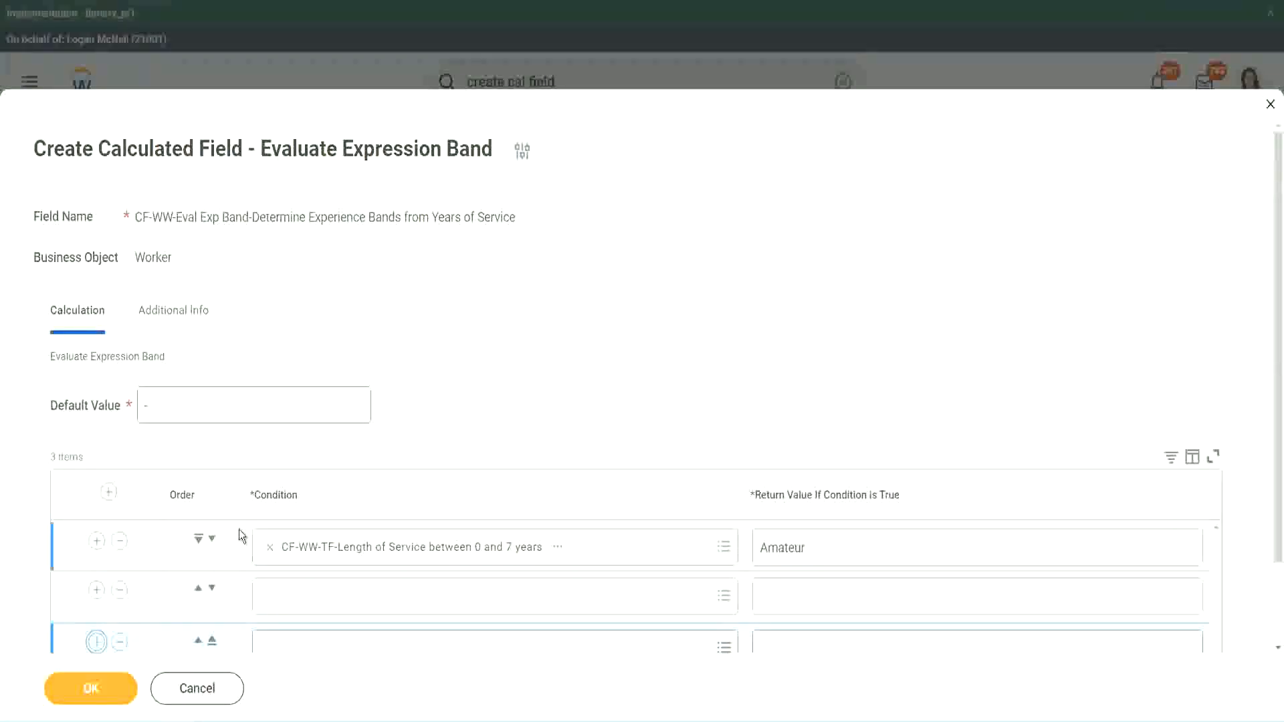
scroll(239, 529, down, 2)
click(97, 543)
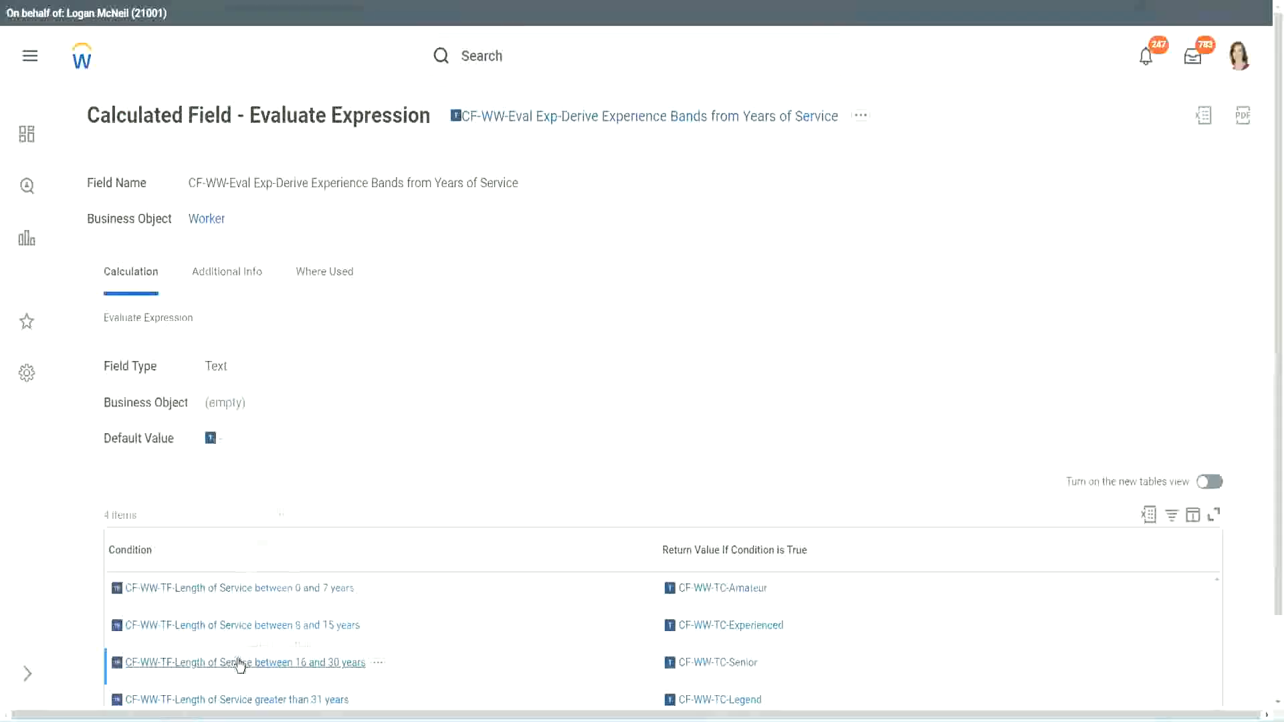
- Copy "CF-WW-TF-Length of Service between 16 and 30 years" into the second row's condition and move that row down one place
right_click(240, 664)
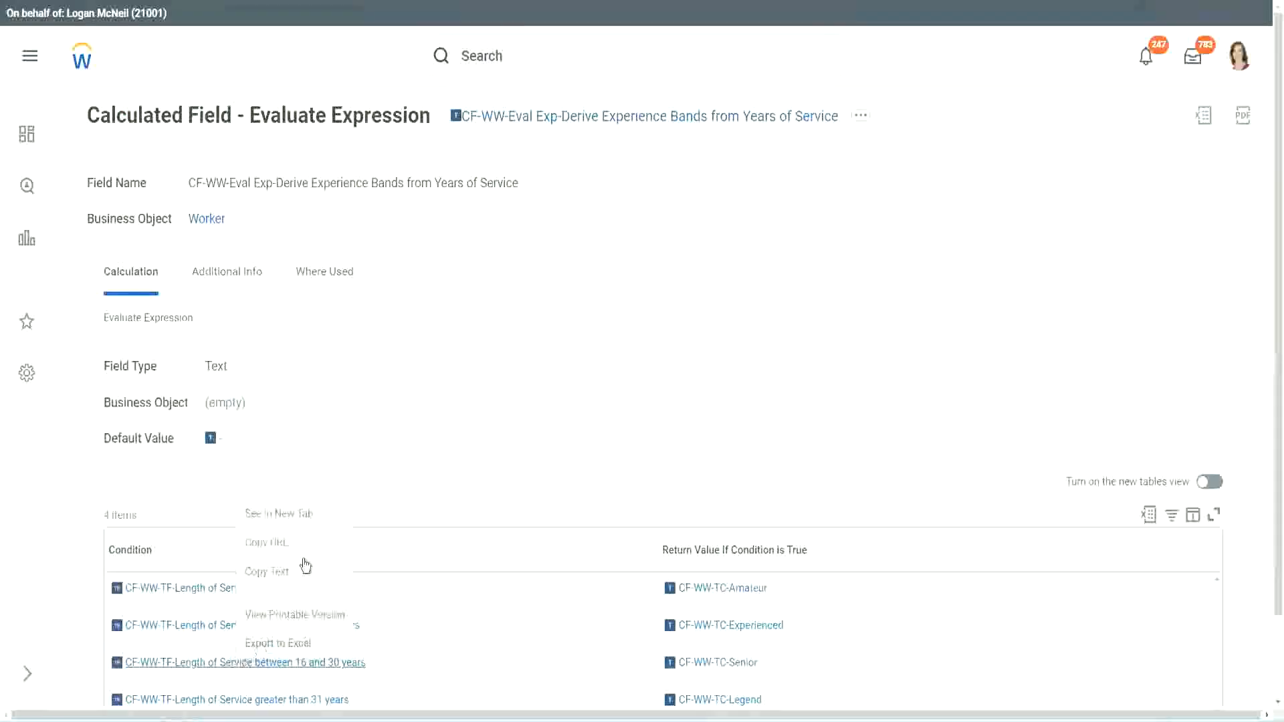
click(294, 514)
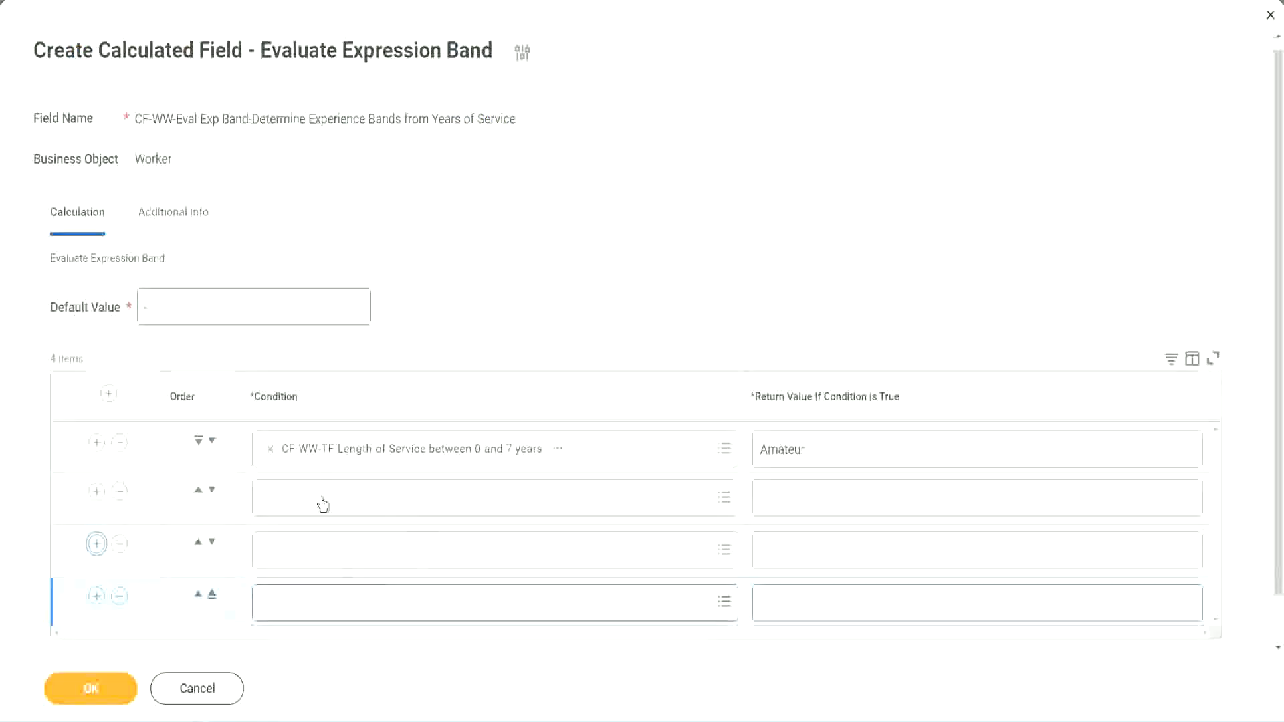
click(325, 498)
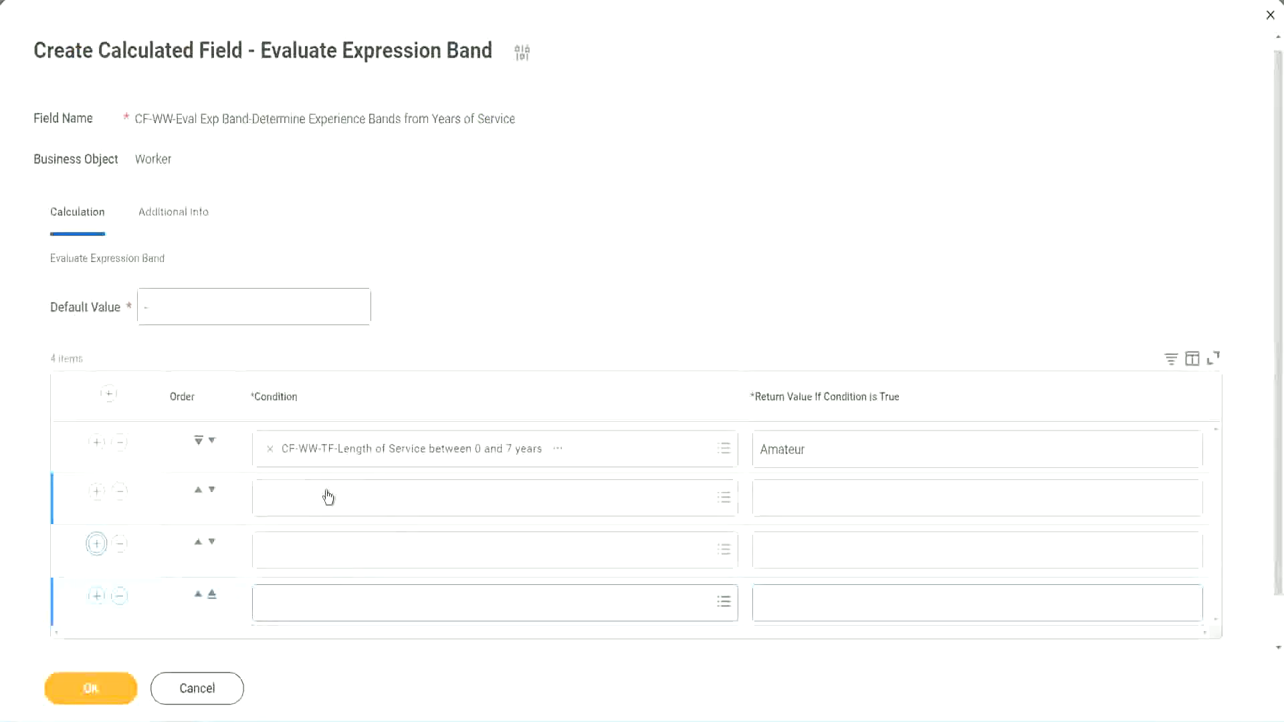
key(ctrl+v)
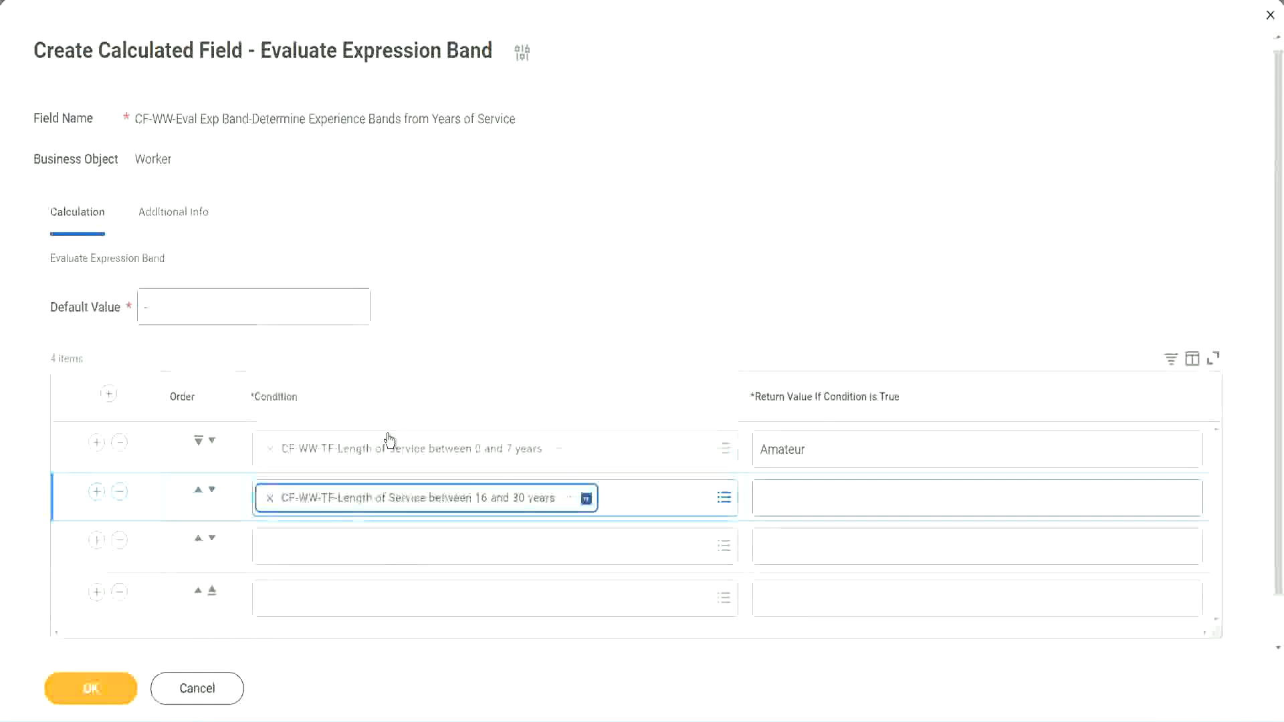
click(211, 489)
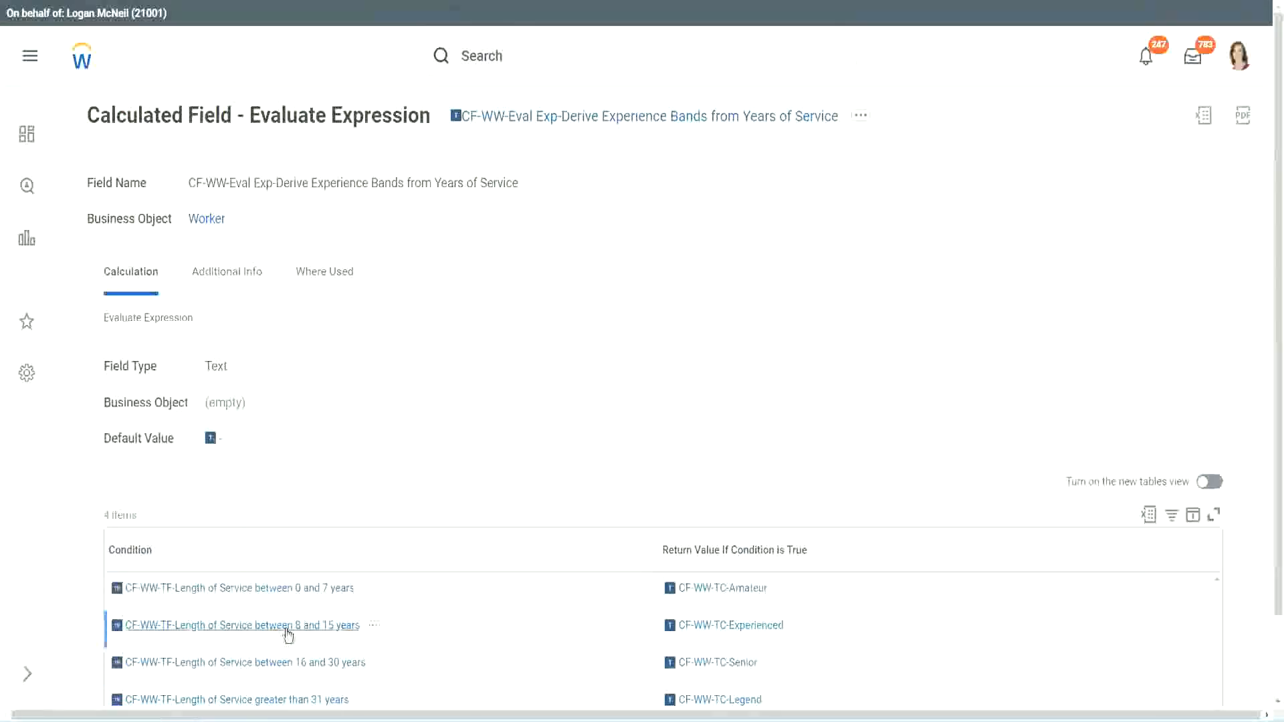
- Copy "CF-WW-TF-Length of Service between 8 and 15 years" from the existing calculated field into the second row's condition
right_click(288, 630)
click(329, 485)
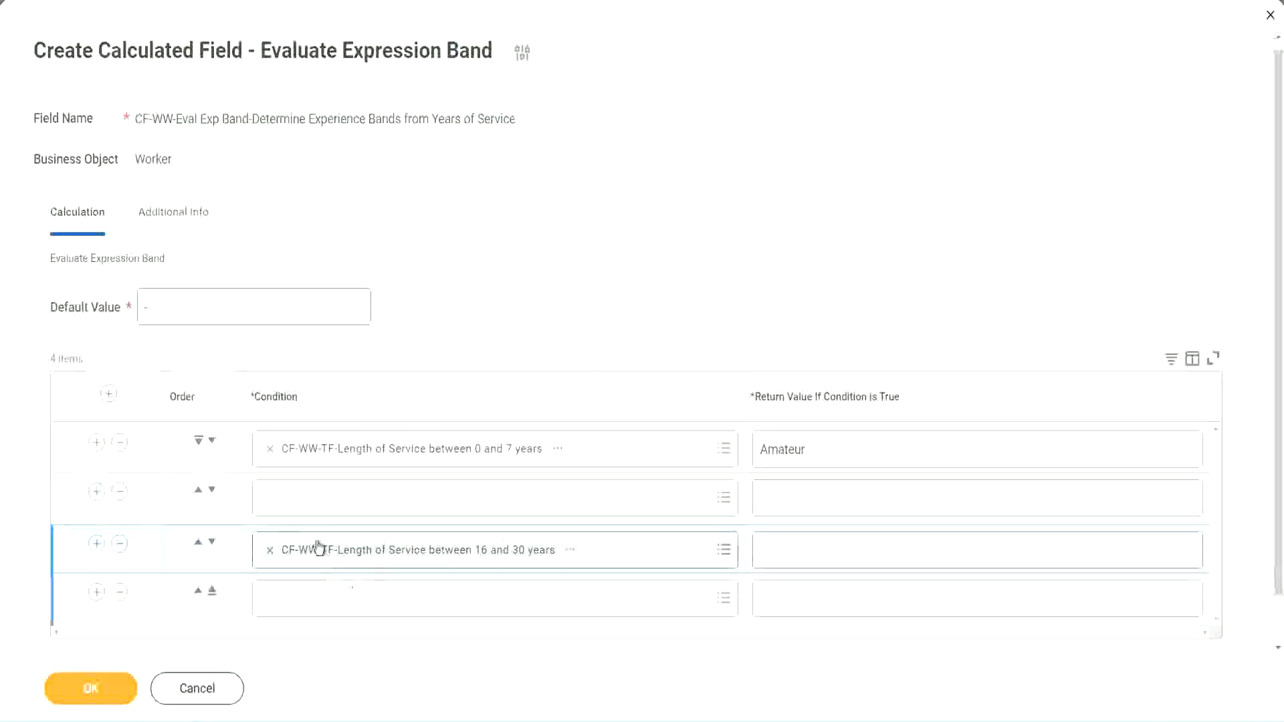
click(322, 511)
key(ctrl+v)
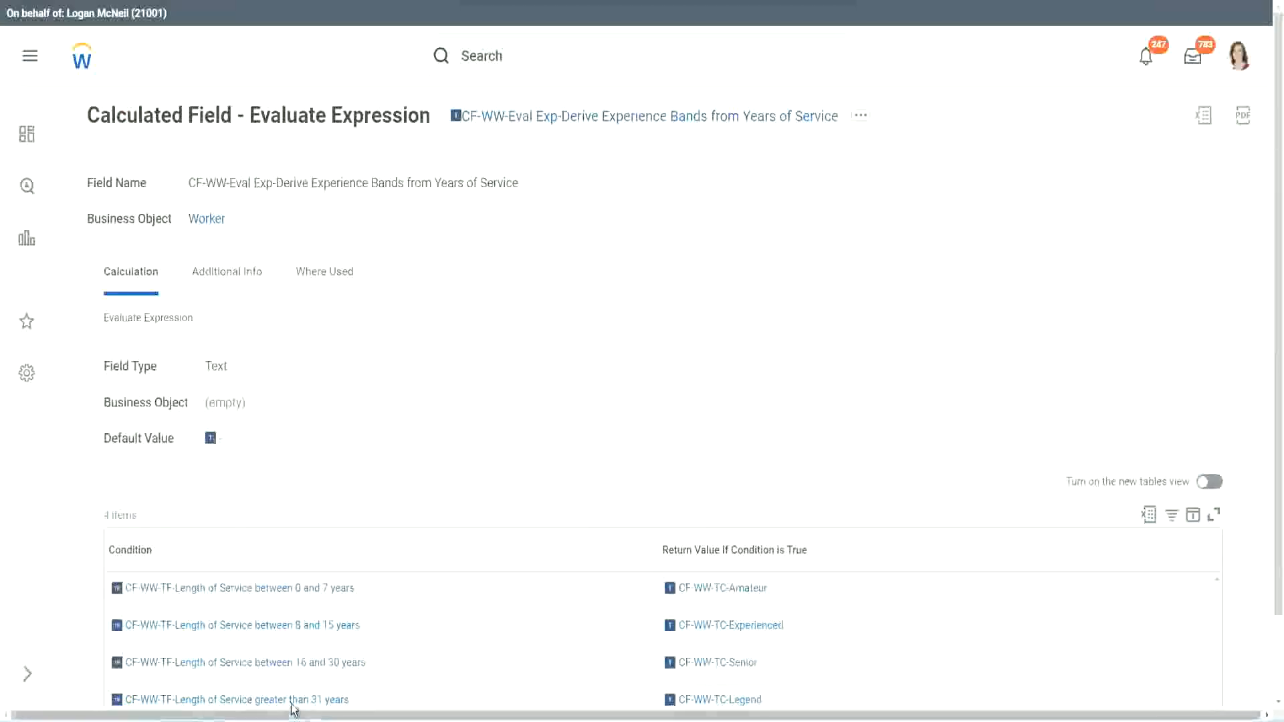
- Copy "CF-WW-TF-Length of Service greater than 31 years" from the existing calculated field into the fourth row's condition
right_click(365, 663)
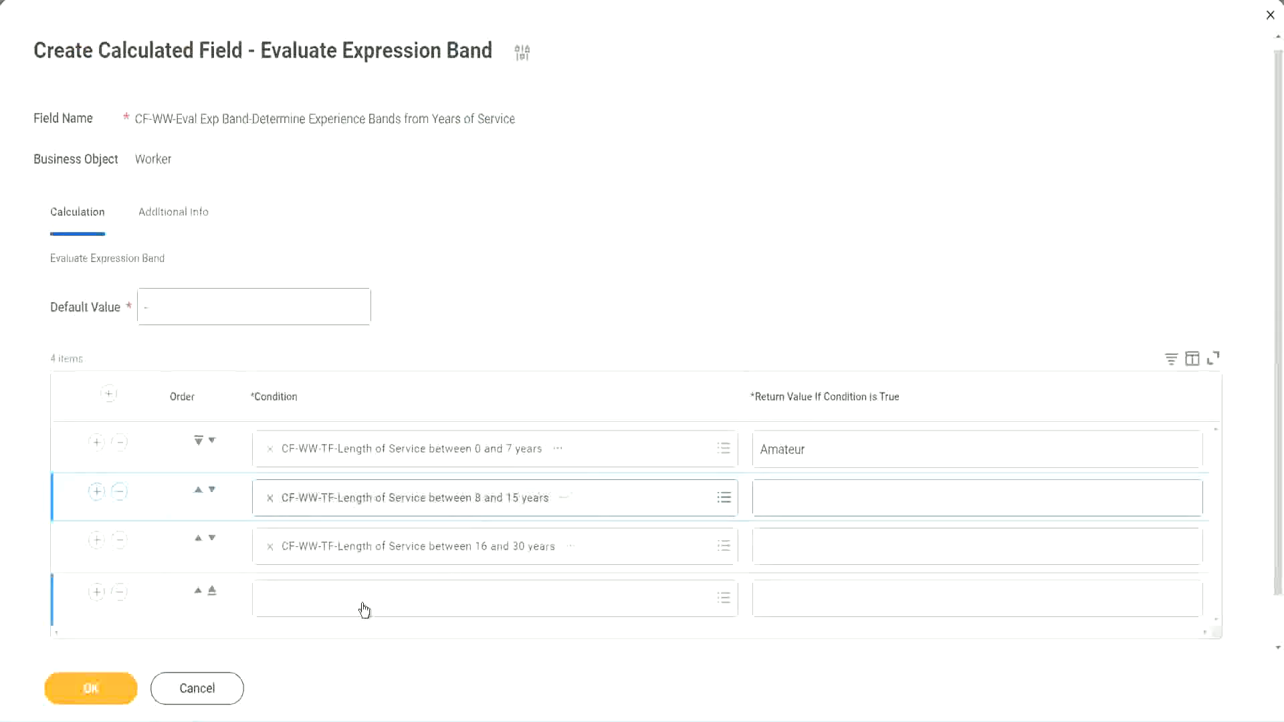
click(364, 609)
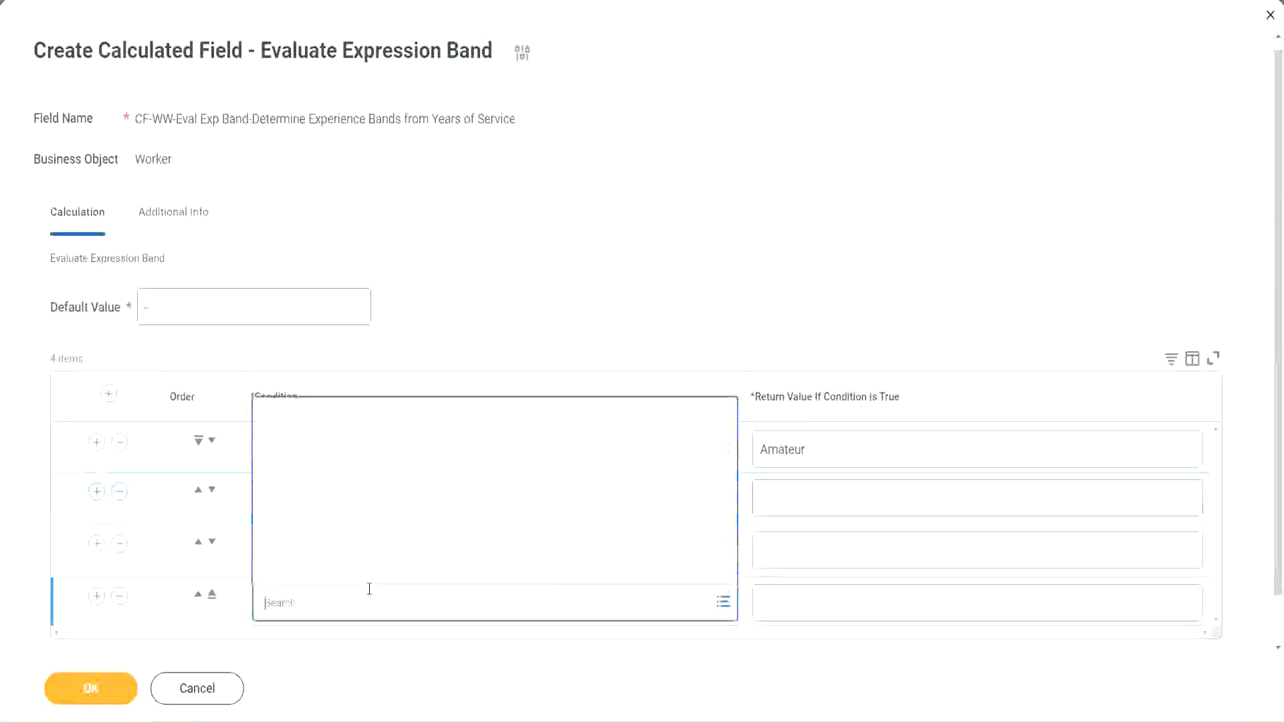
key(ctrl+v)
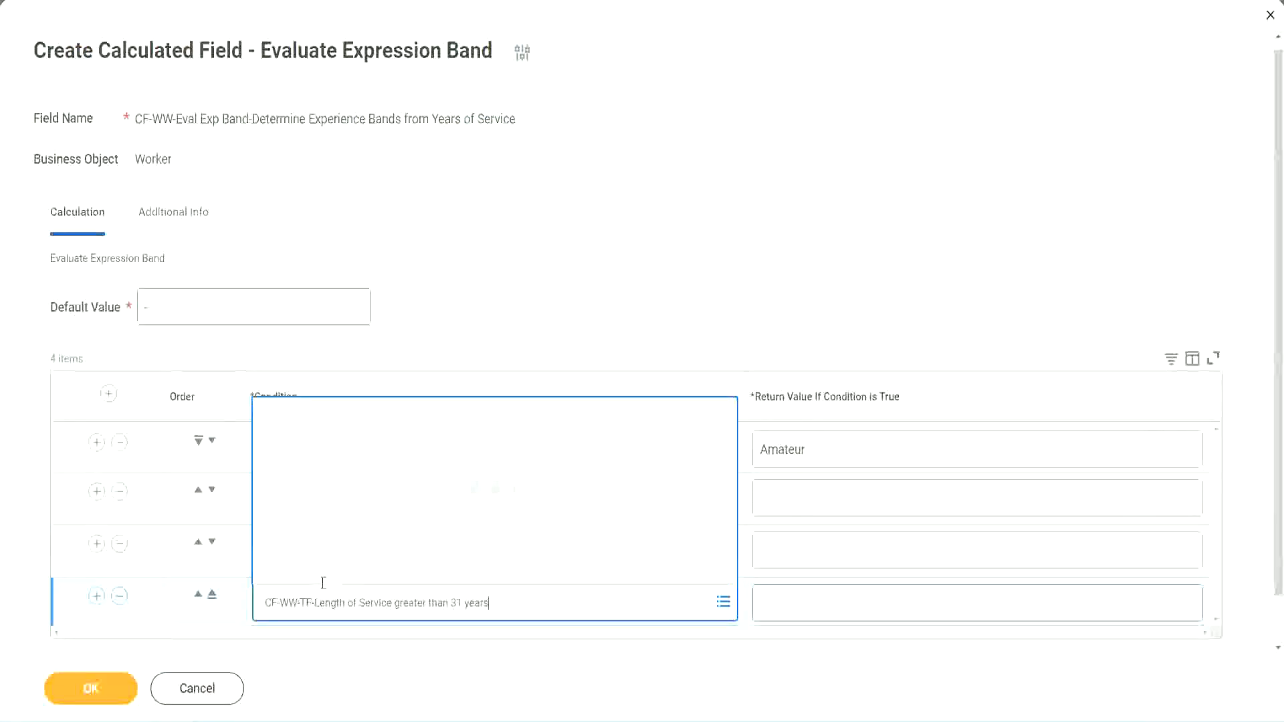
key(Return)
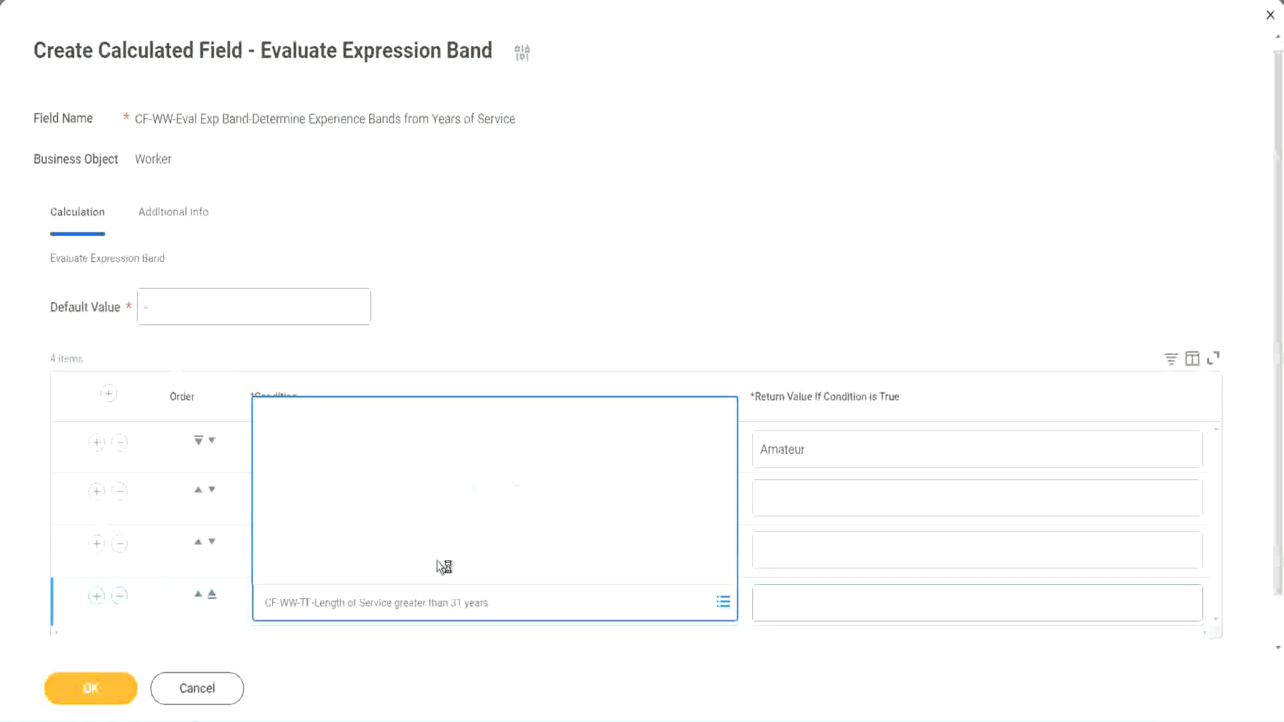
- Set the return values to Experienced for 8 to 15 years, Senior for 16 to 30 and Legend above 31, and save the calculated field
click(843, 601)
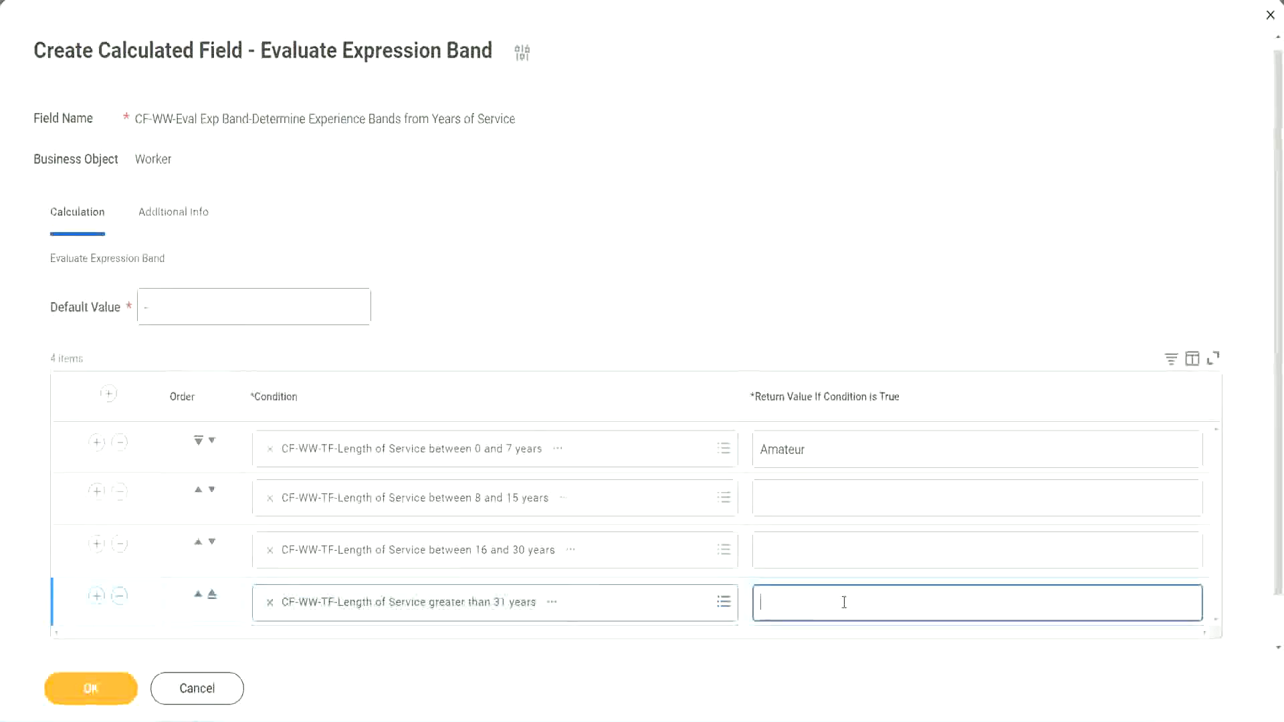
text(Le)
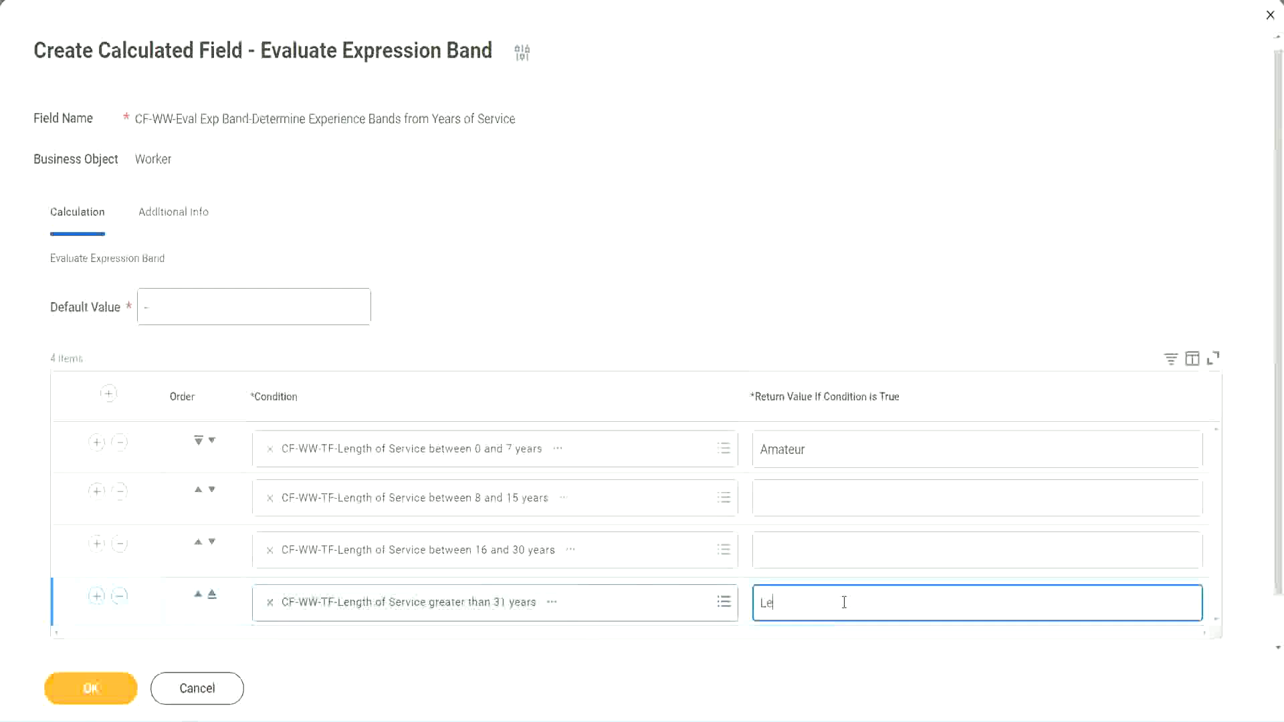
text(gend)
click(789, 547)
text(Senior)
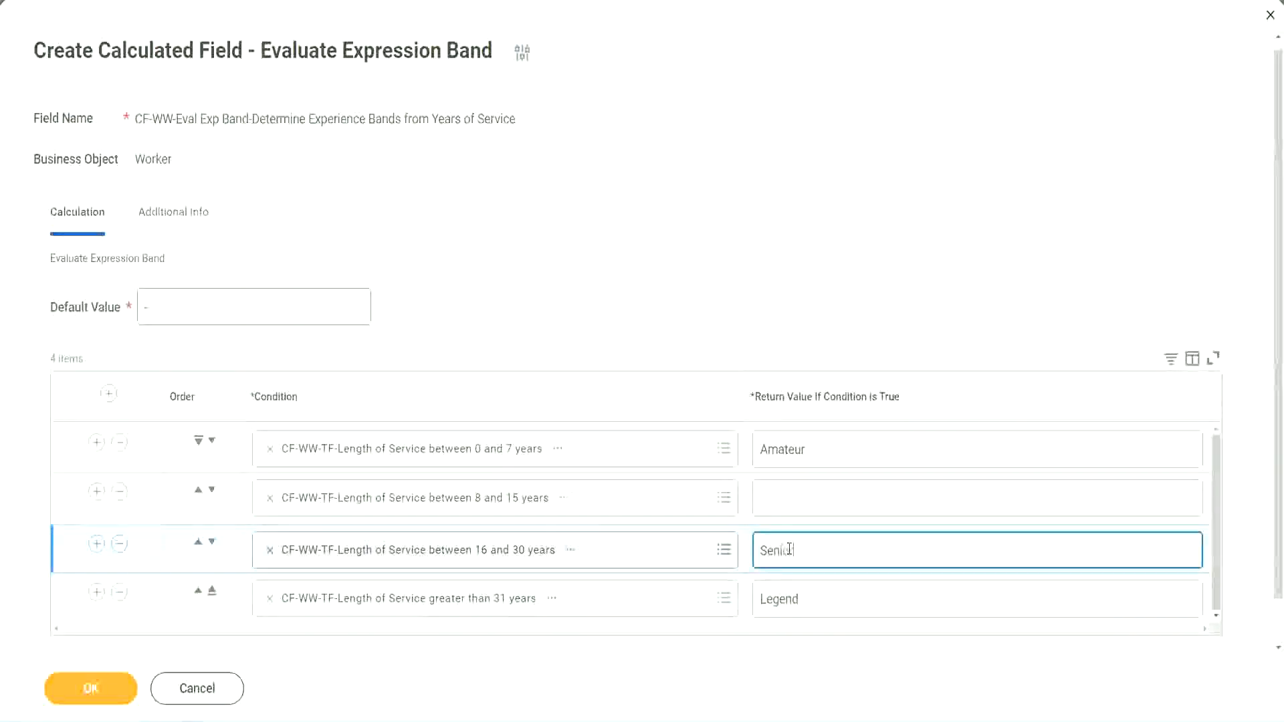
click(809, 500)
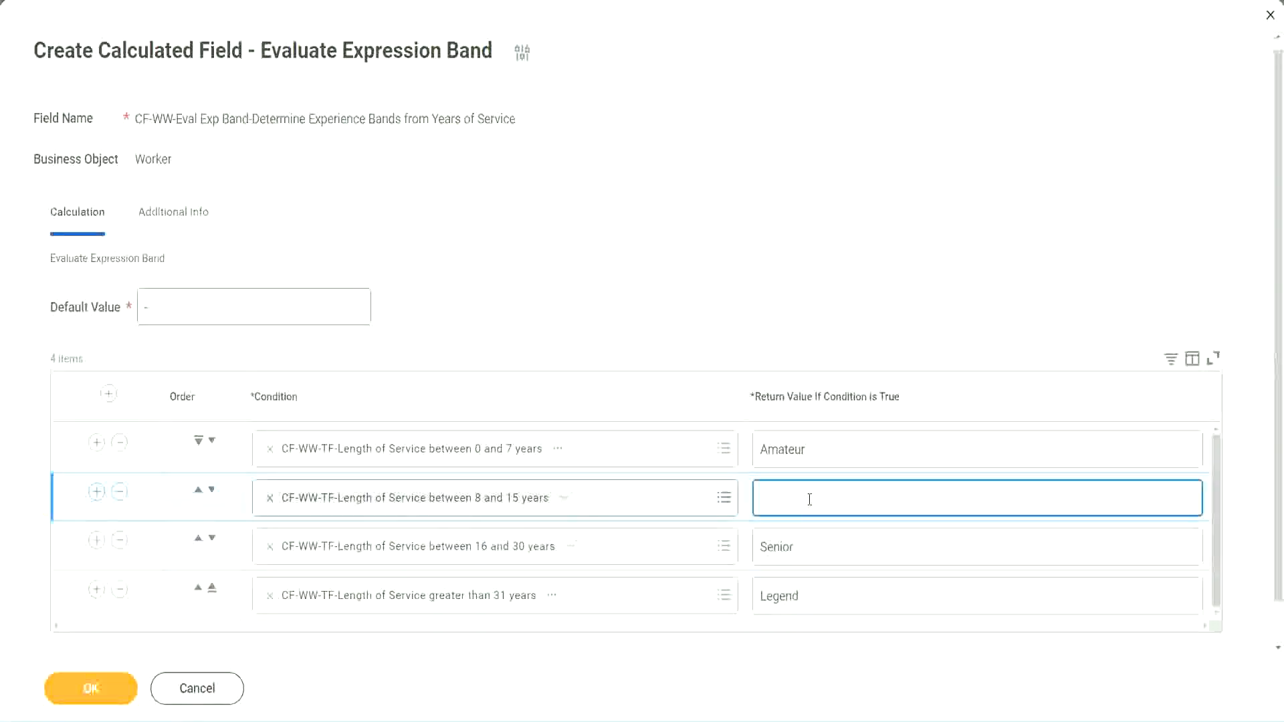
text(Experienced)
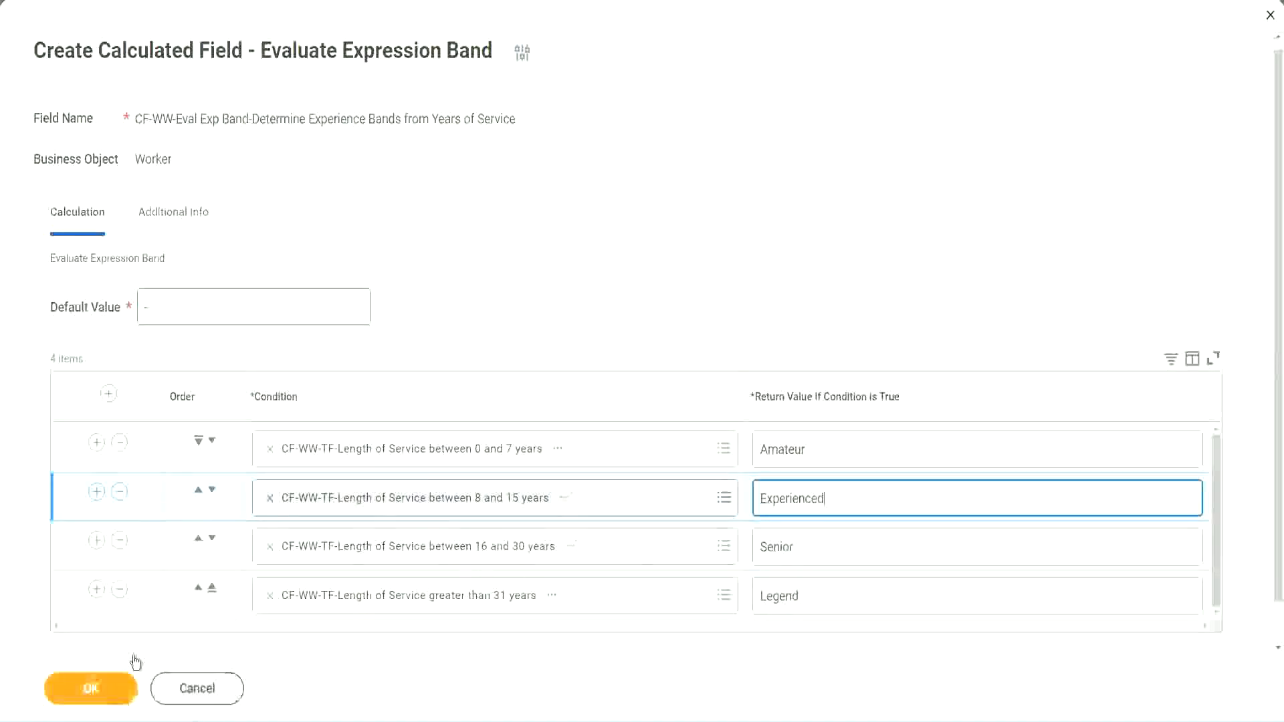
click(124, 686)
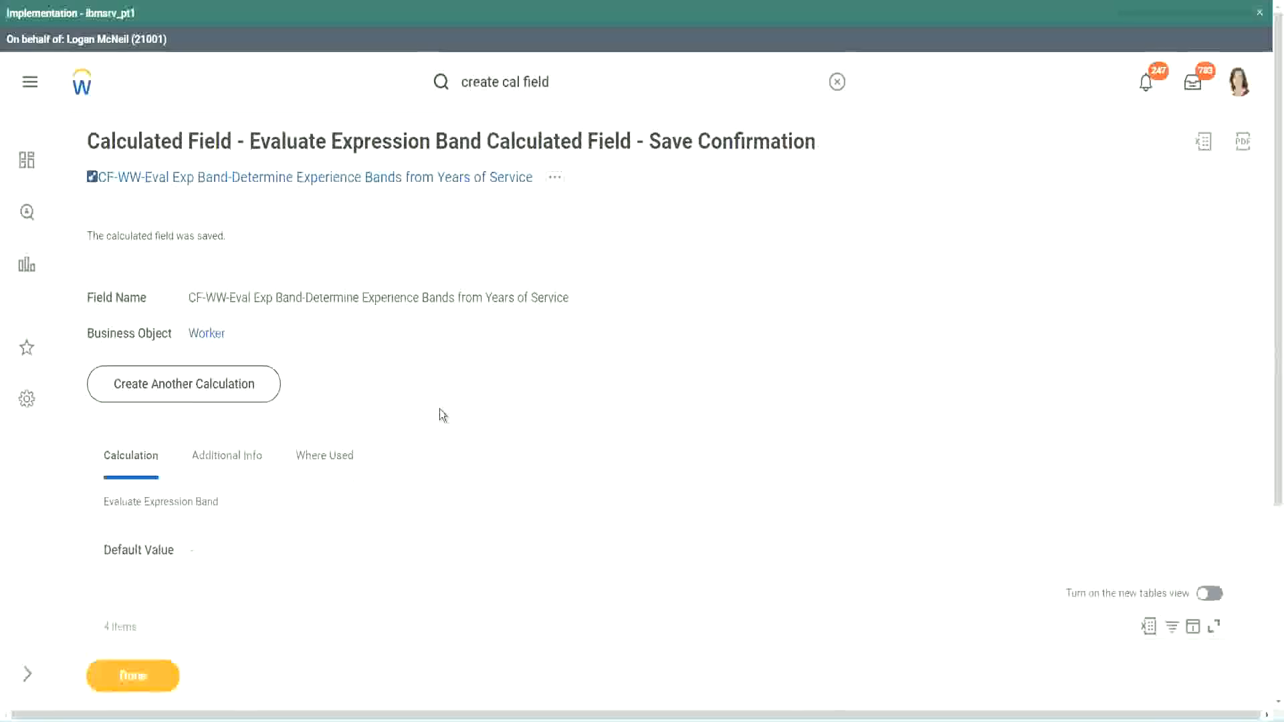
- Check the return value of each condition in the saved calculated field and copy the field's name
scroll(440, 411, down, 3)
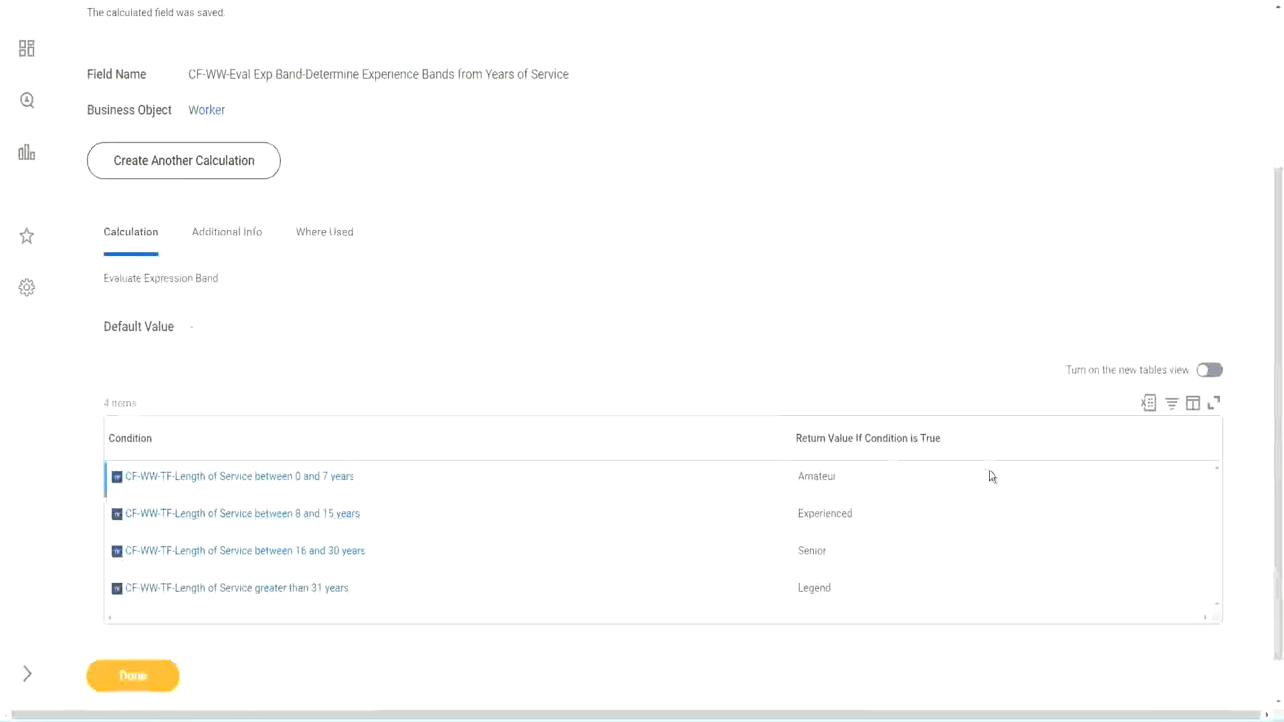
double_click(824, 476)
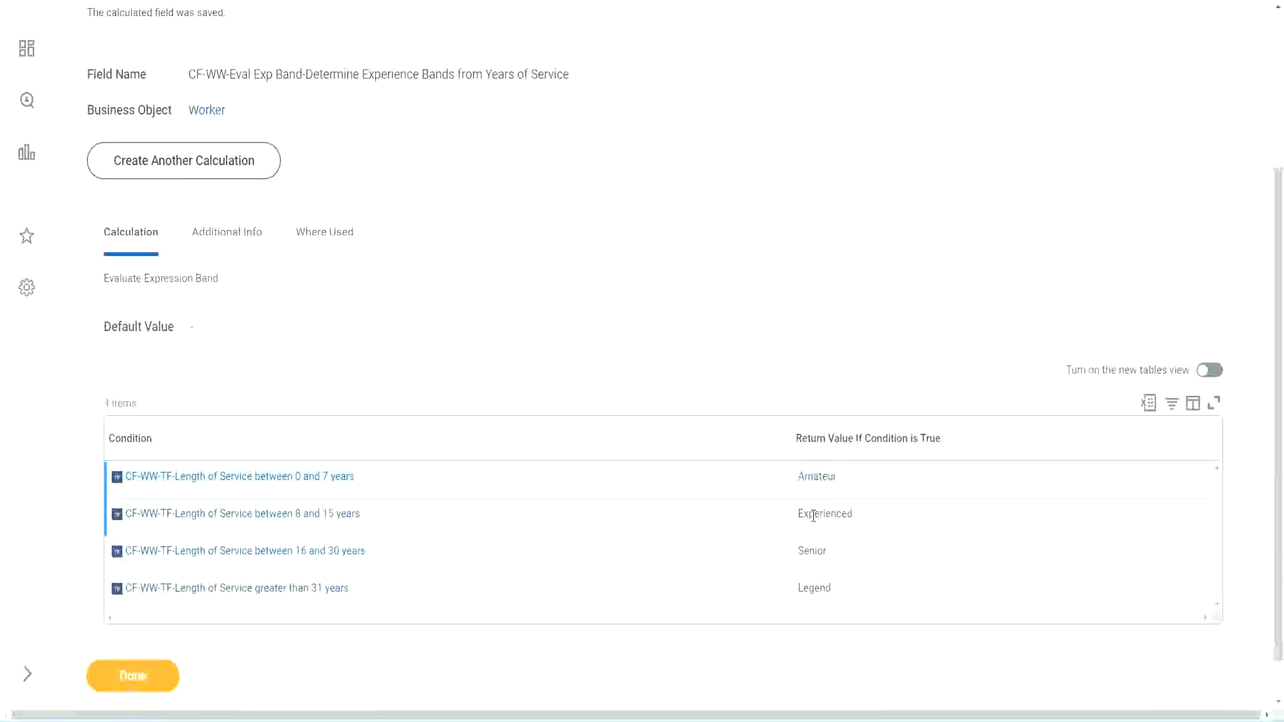
double_click(812, 513)
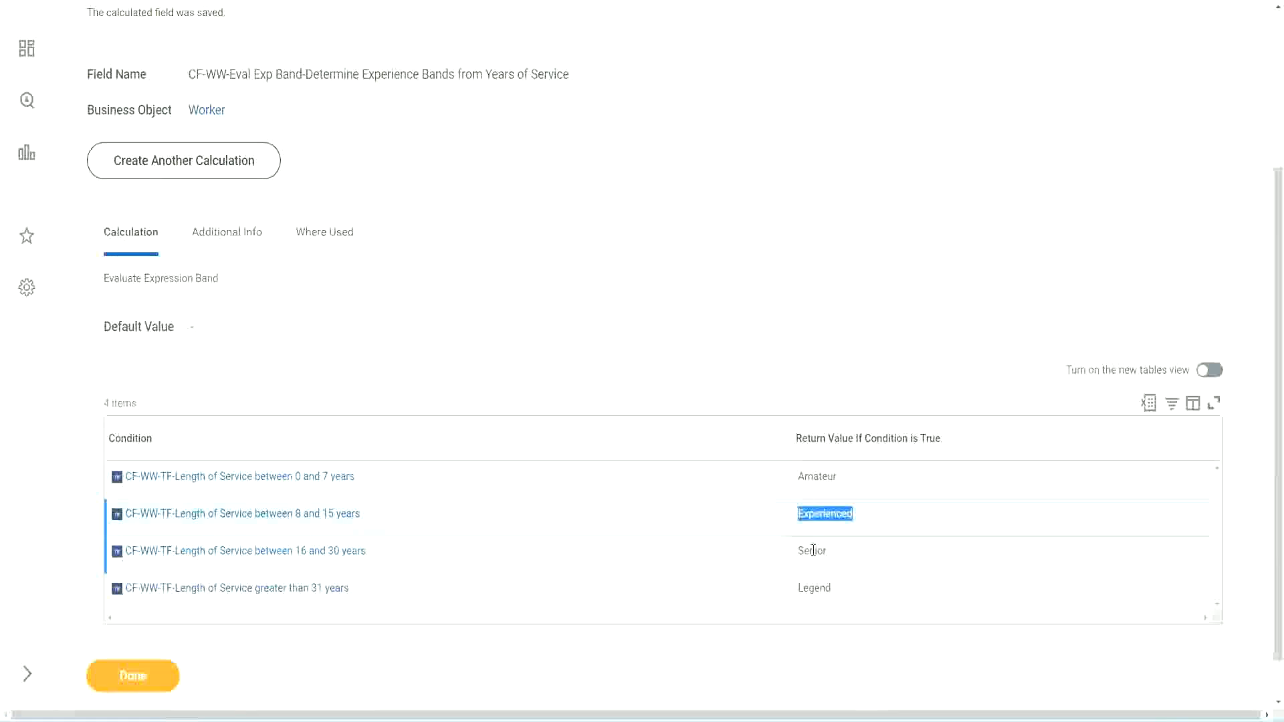
double_click(813, 549)
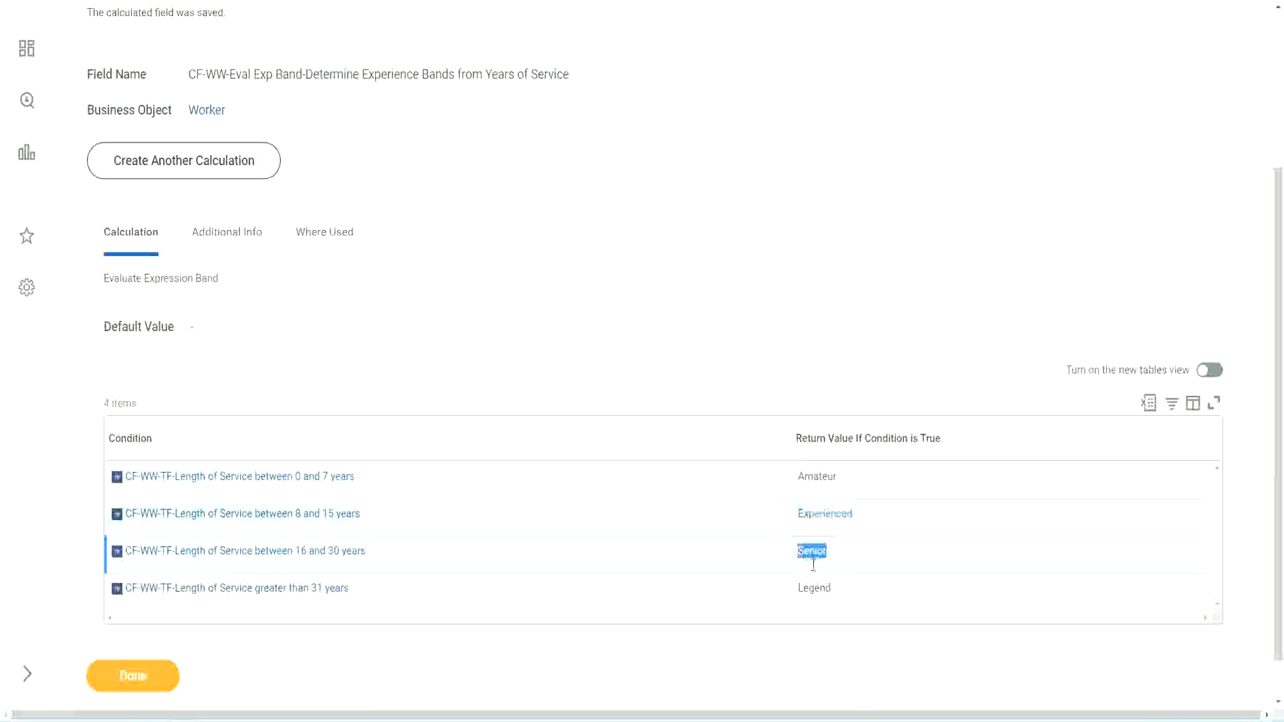
click(815, 578)
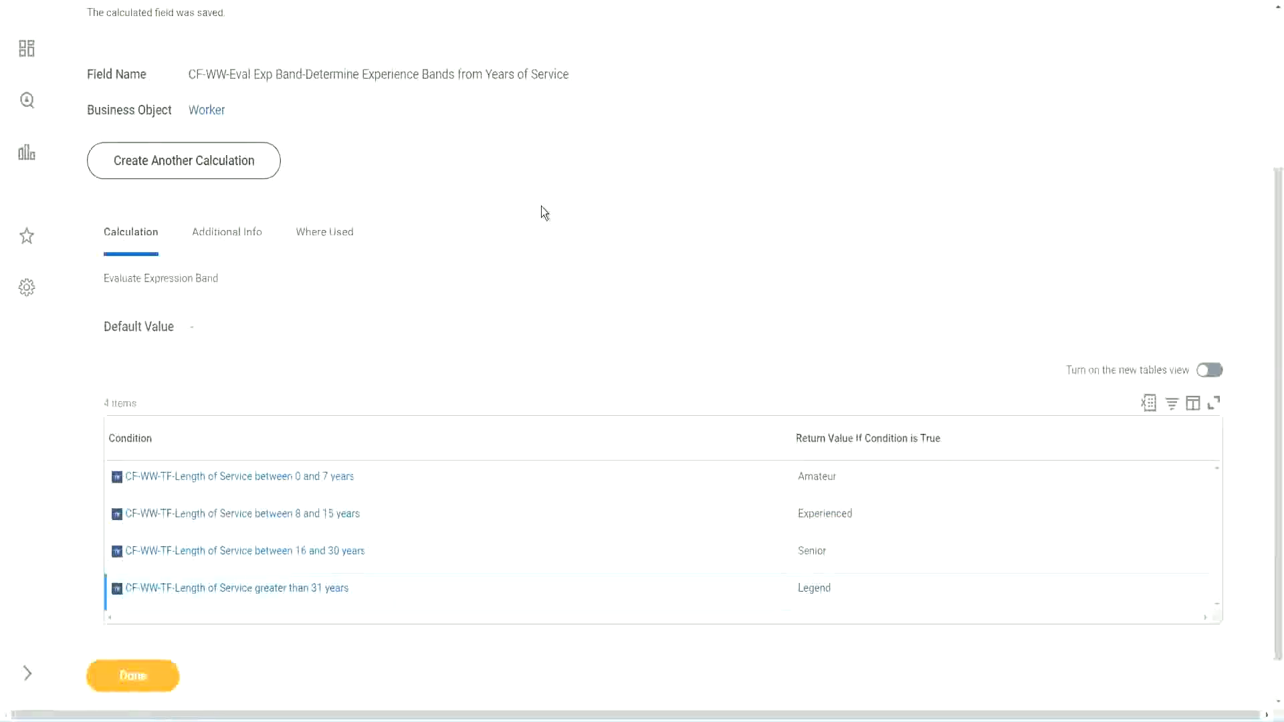
scroll(541, 207, up, 3)
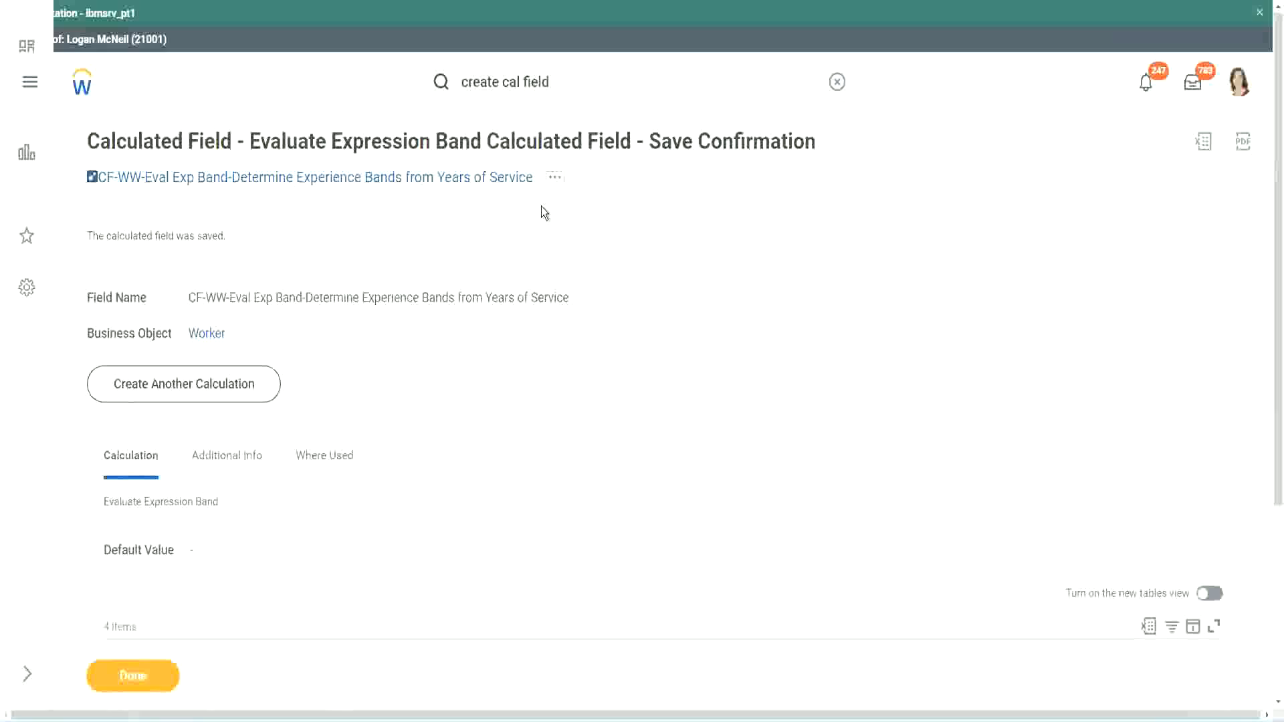
right_click(420, 183)
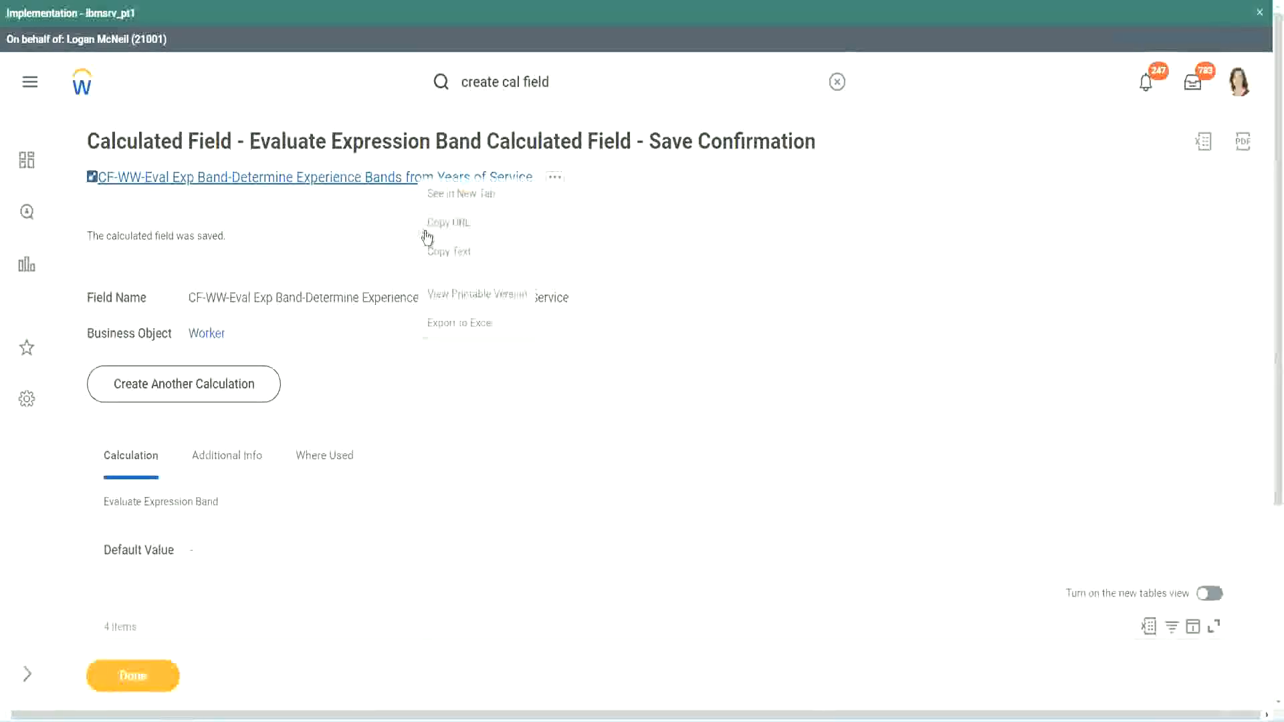
click(443, 250)
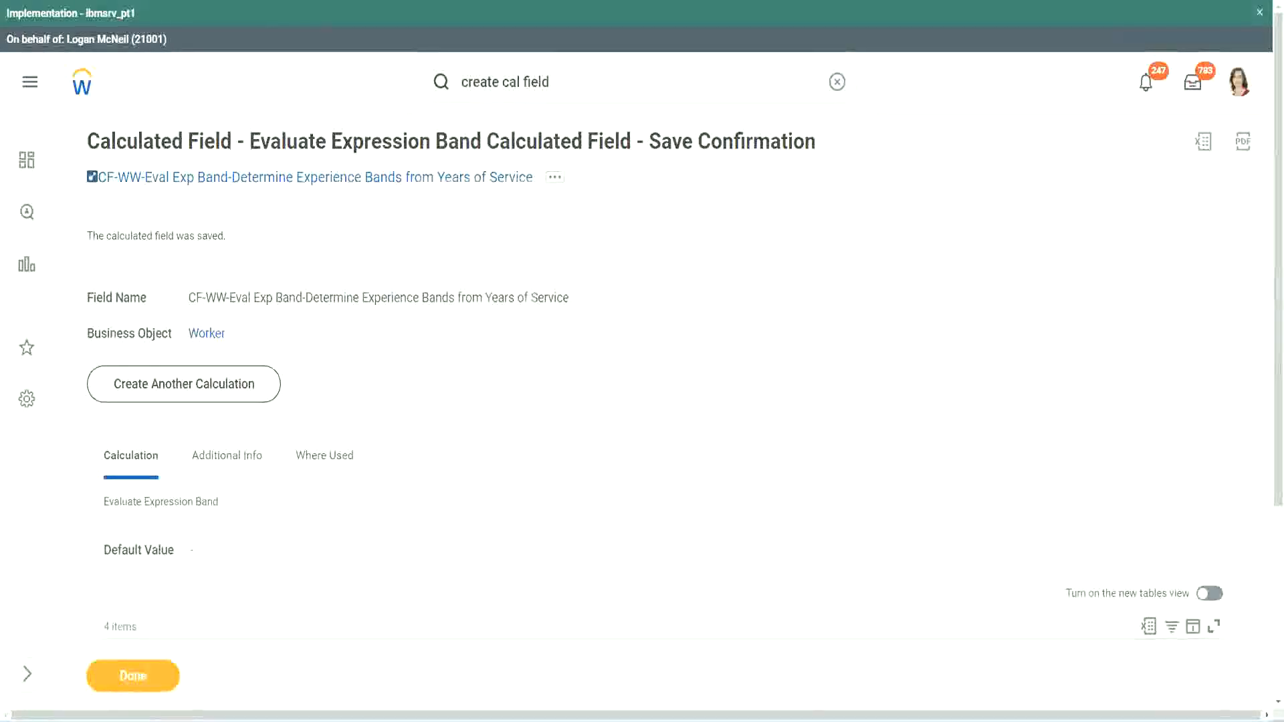
- Review the saved field's conditions and return values, consulting the functions slide and the experience-band notes in Notepad++
scroll(425, 519, down, 2)
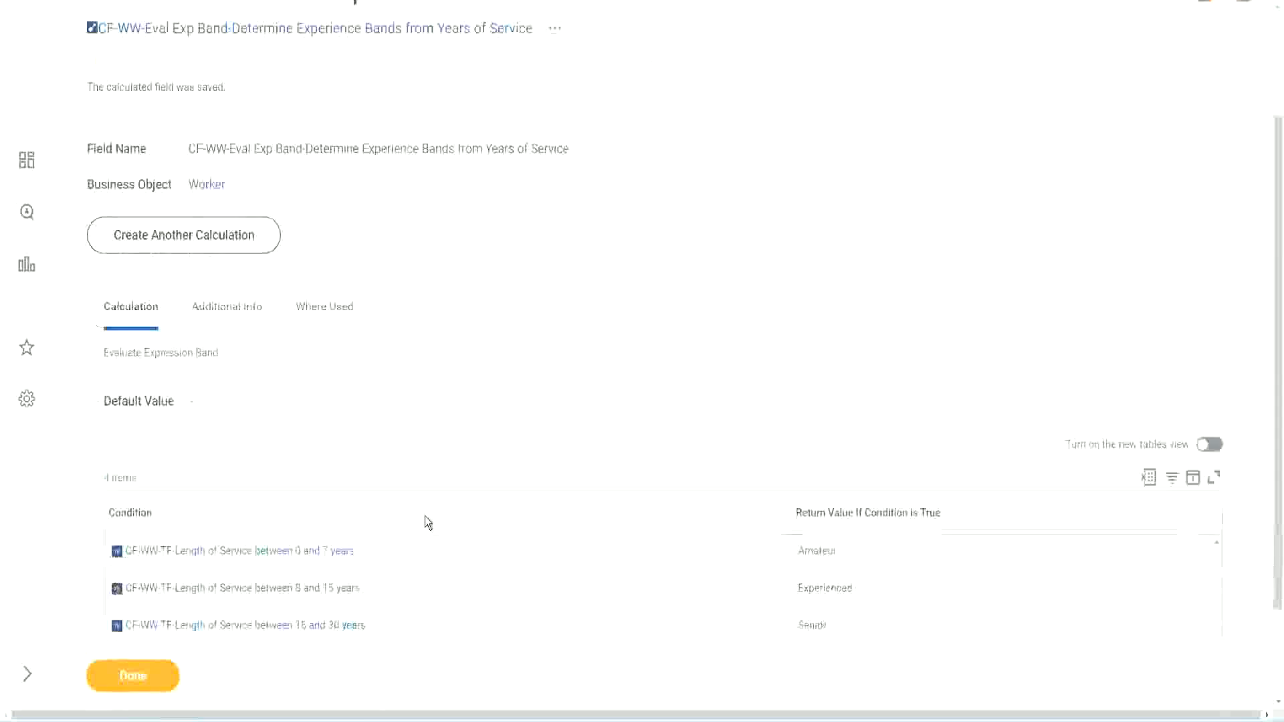
scroll(428, 522, down, 1)
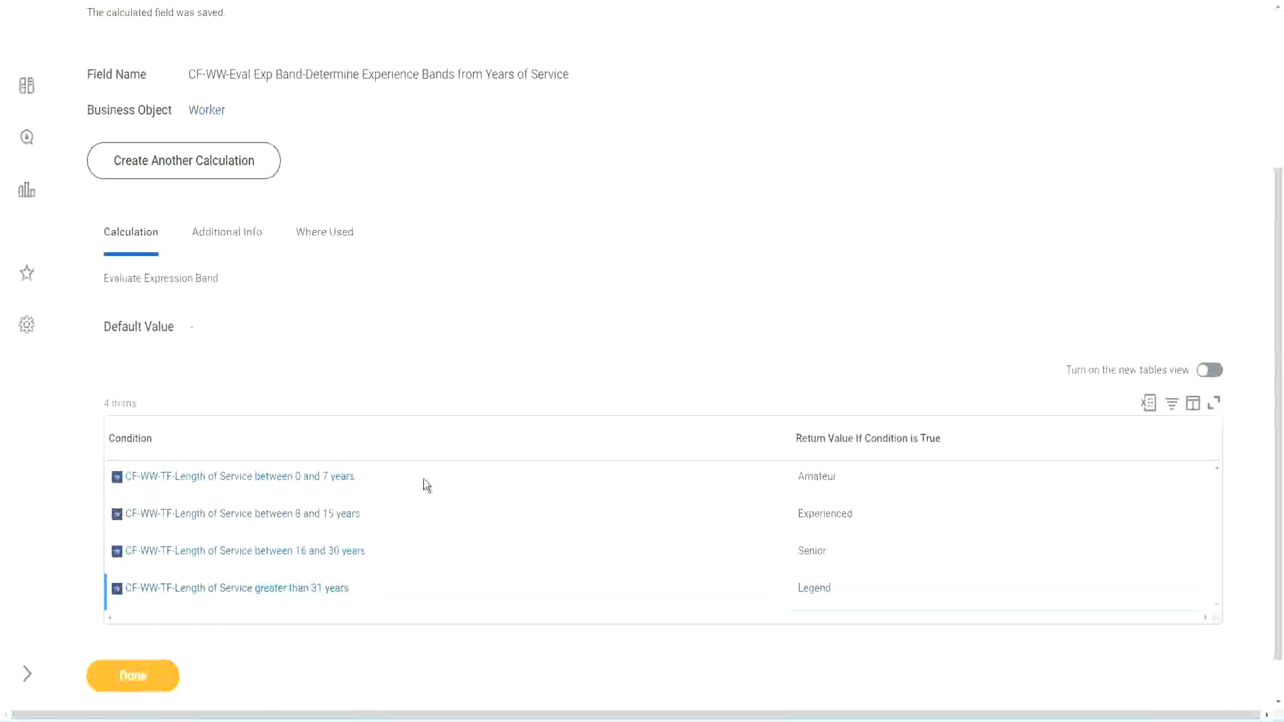
scroll(428, 481, down, 1)
scroll(449, 304, up, 2)
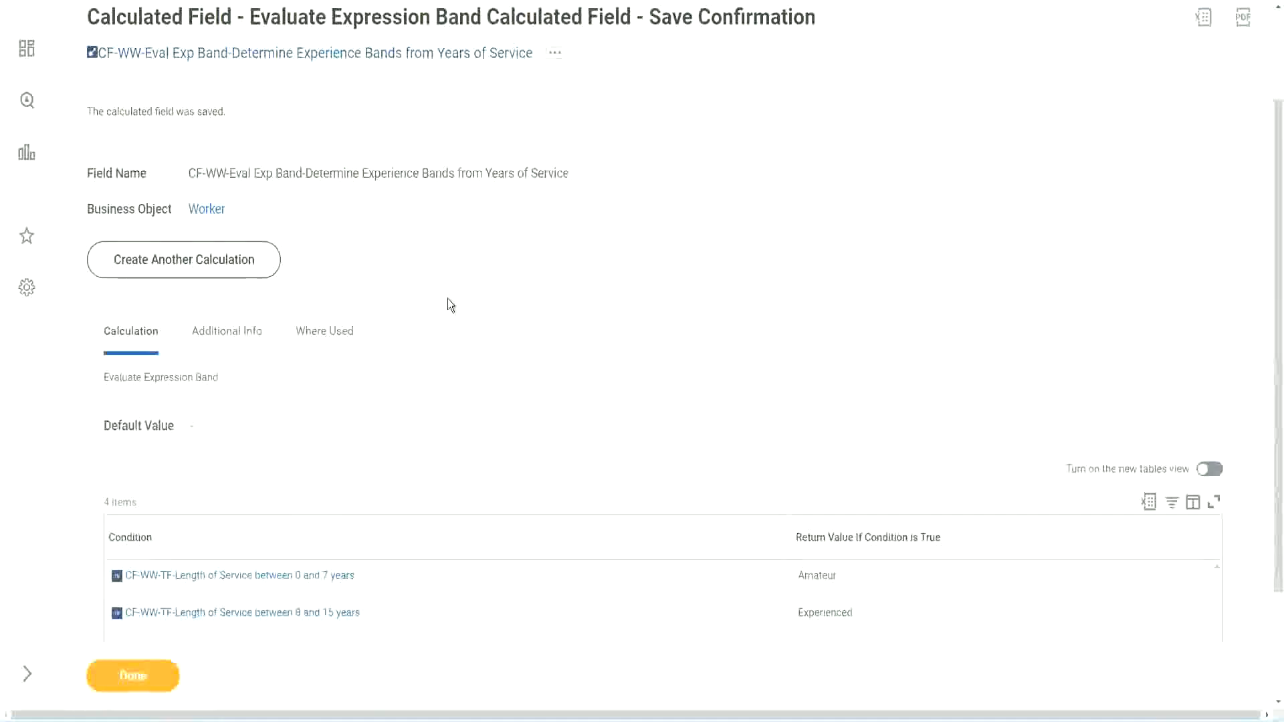
scroll(448, 298, down, 3)
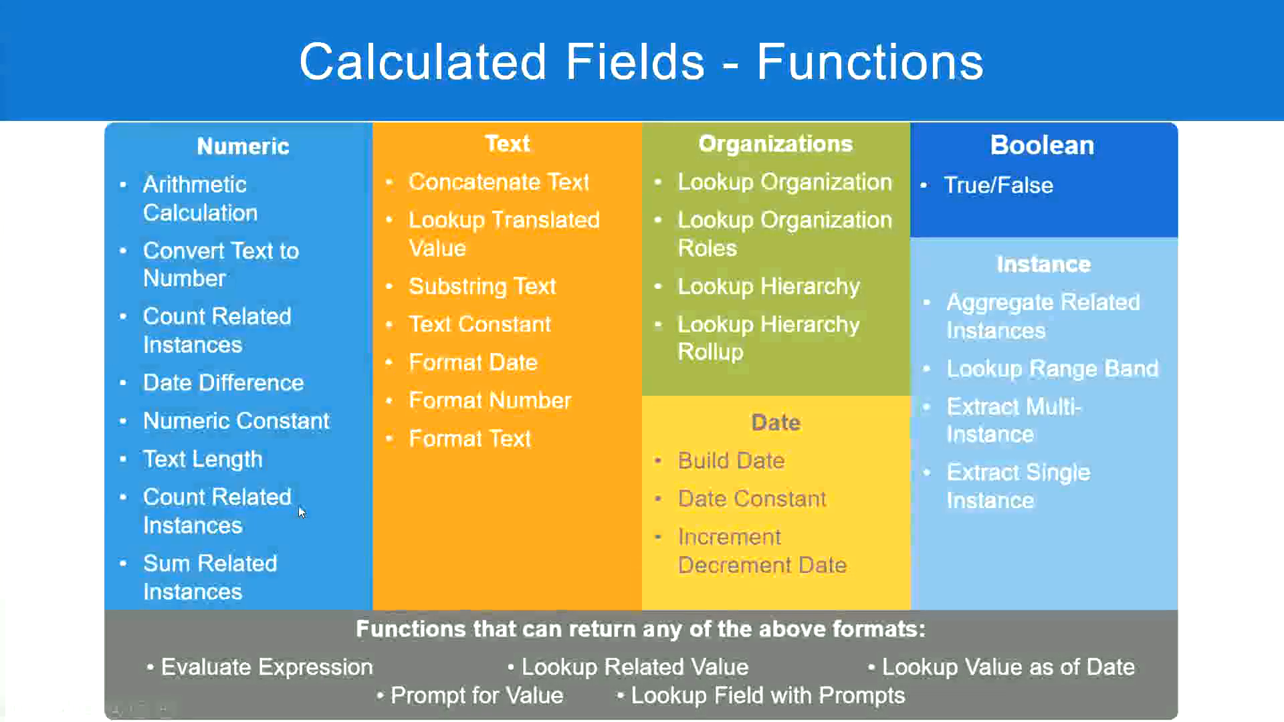
key(alt+Tab)
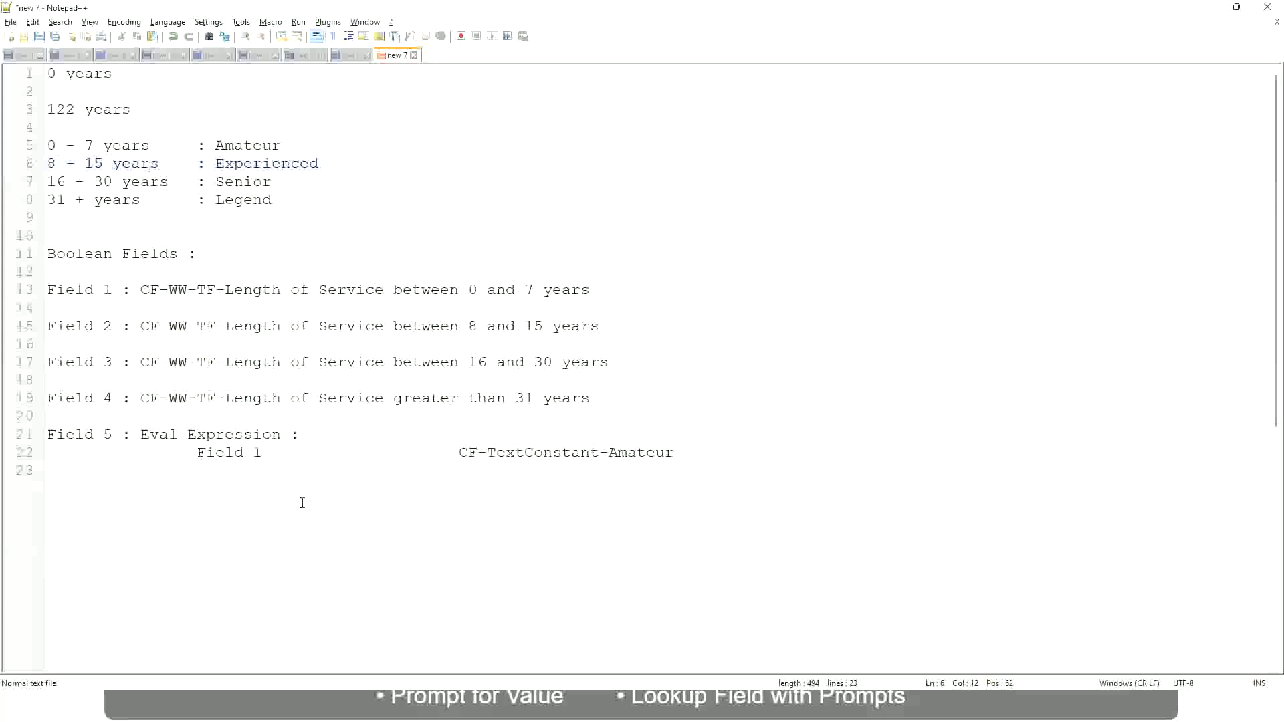
key(alt+Tab)
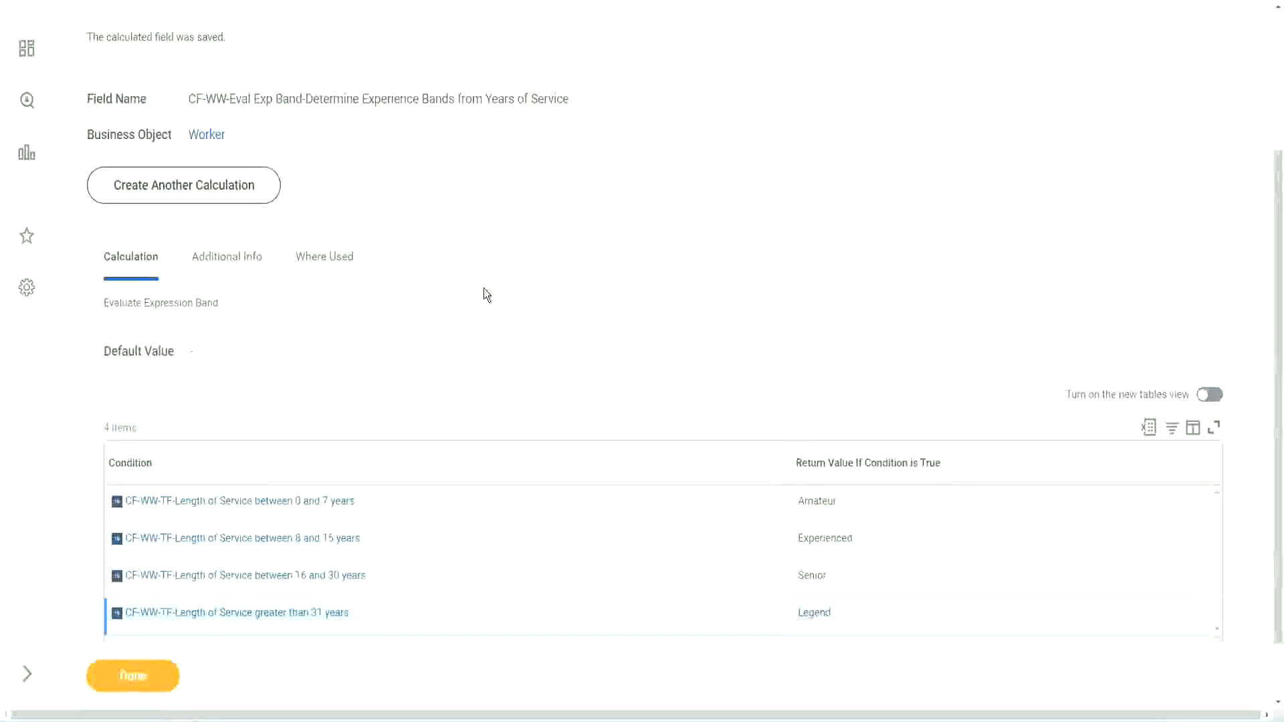
scroll(484, 287, up, 3)
scroll(483, 288, down, 4)
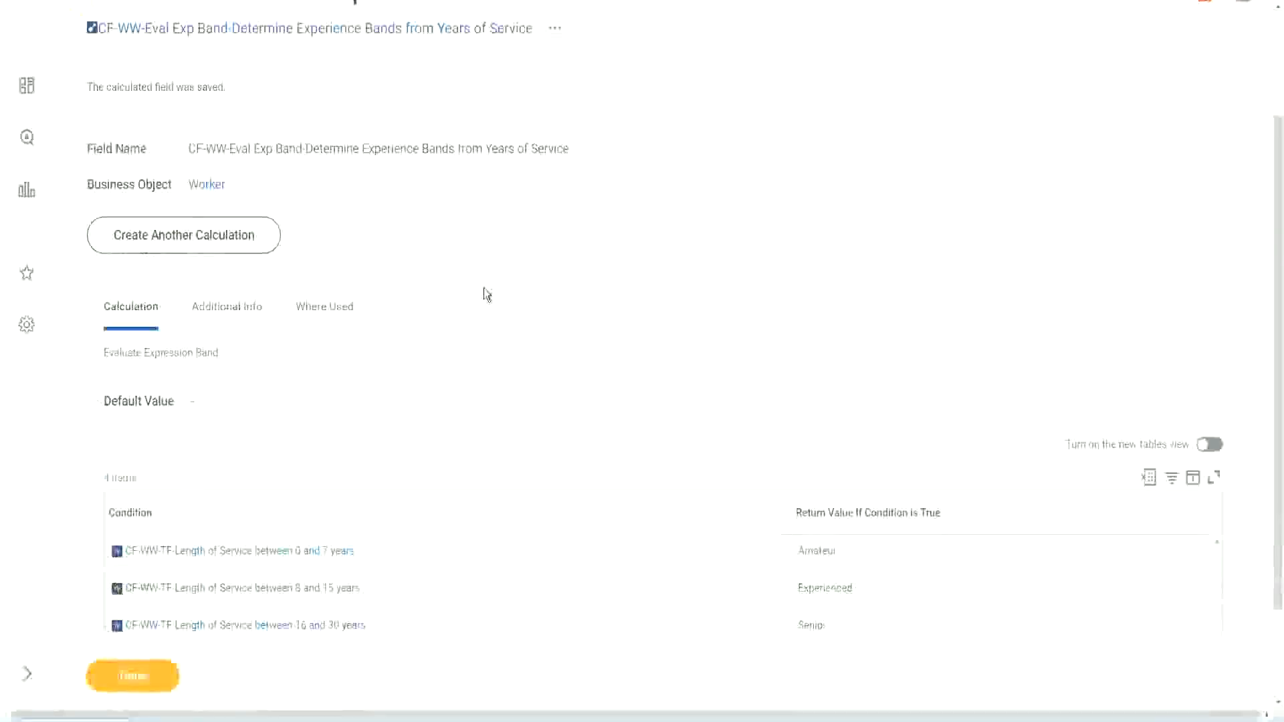
- Finish the save confirmation and open the WW Employee Details custom report for editing
click(148, 674)
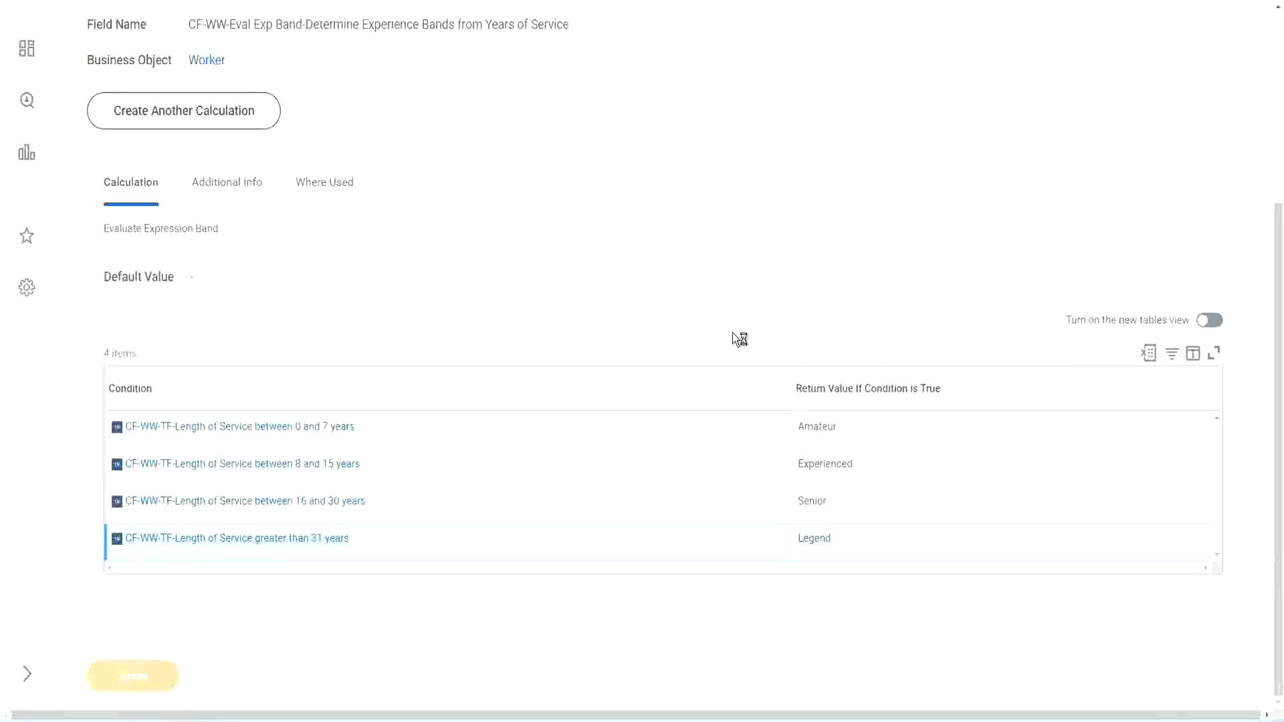
scroll(575, 298, down, 3)
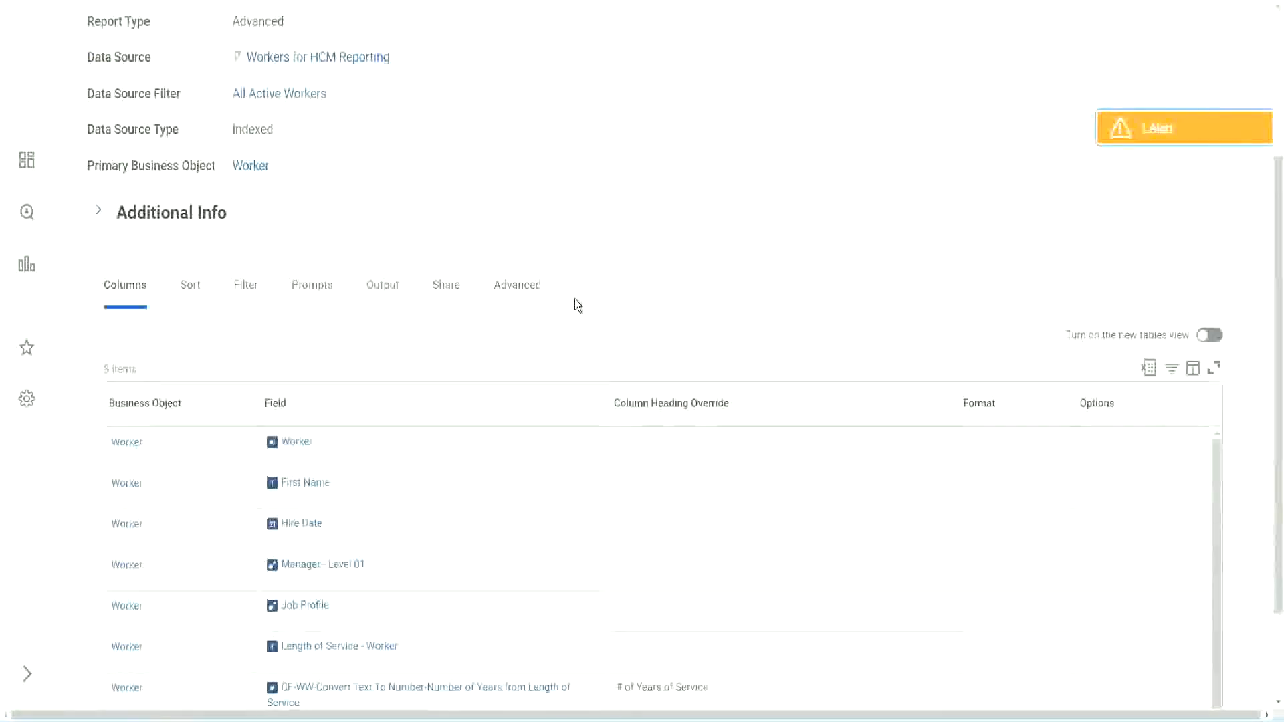
scroll(575, 298, up, 3)
click(443, 143)
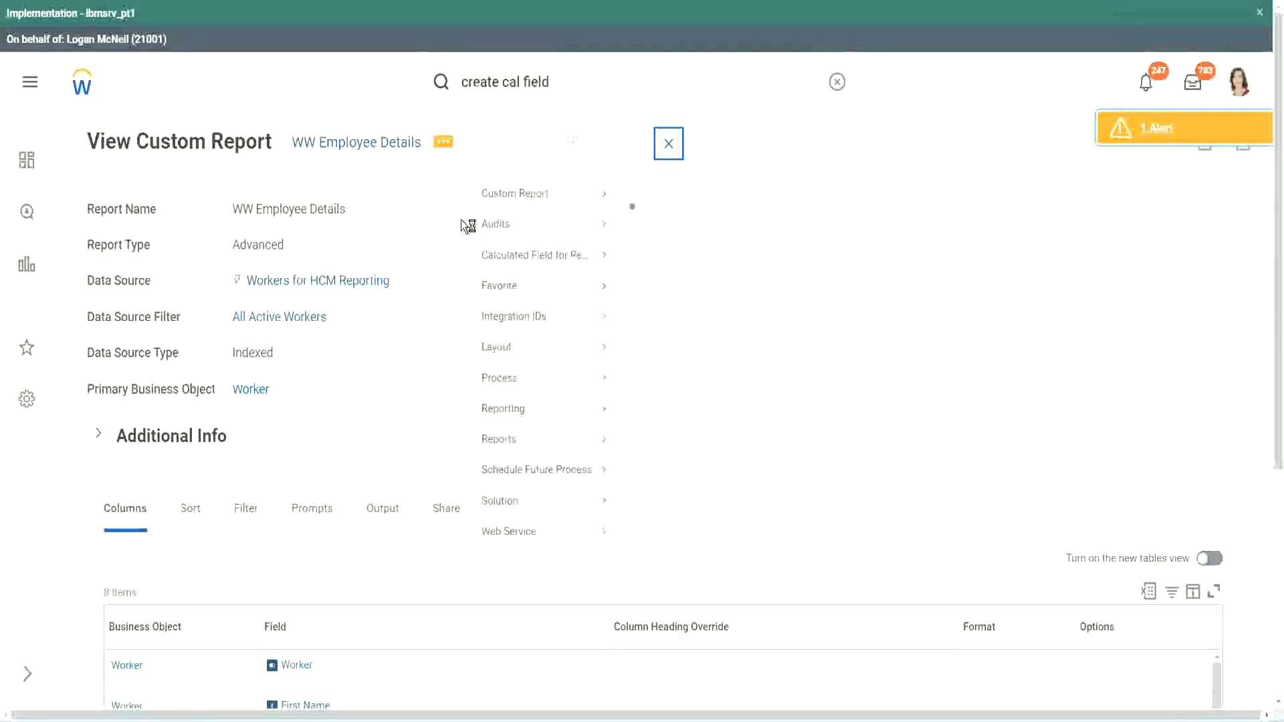
mouse_move(515, 213)
click(645, 216)
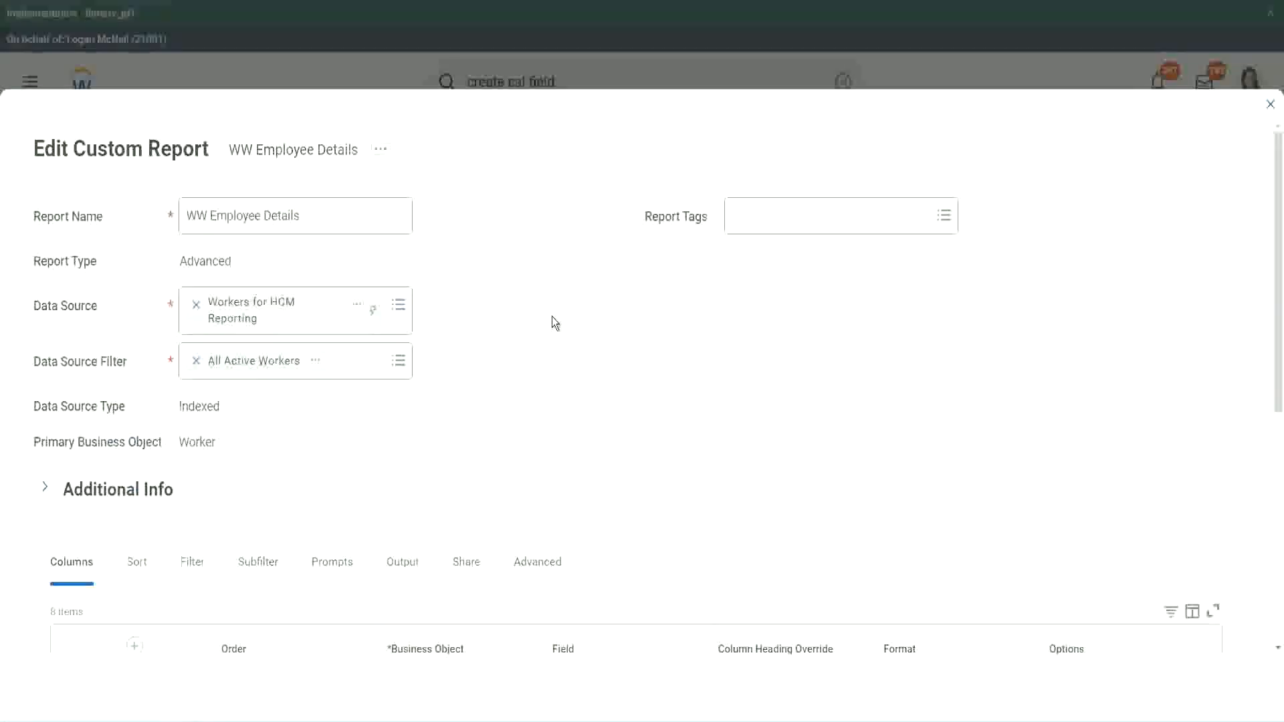
- Add a new Worker column row below the report's existing Experience Bands column
scroll(552, 323, down, 8)
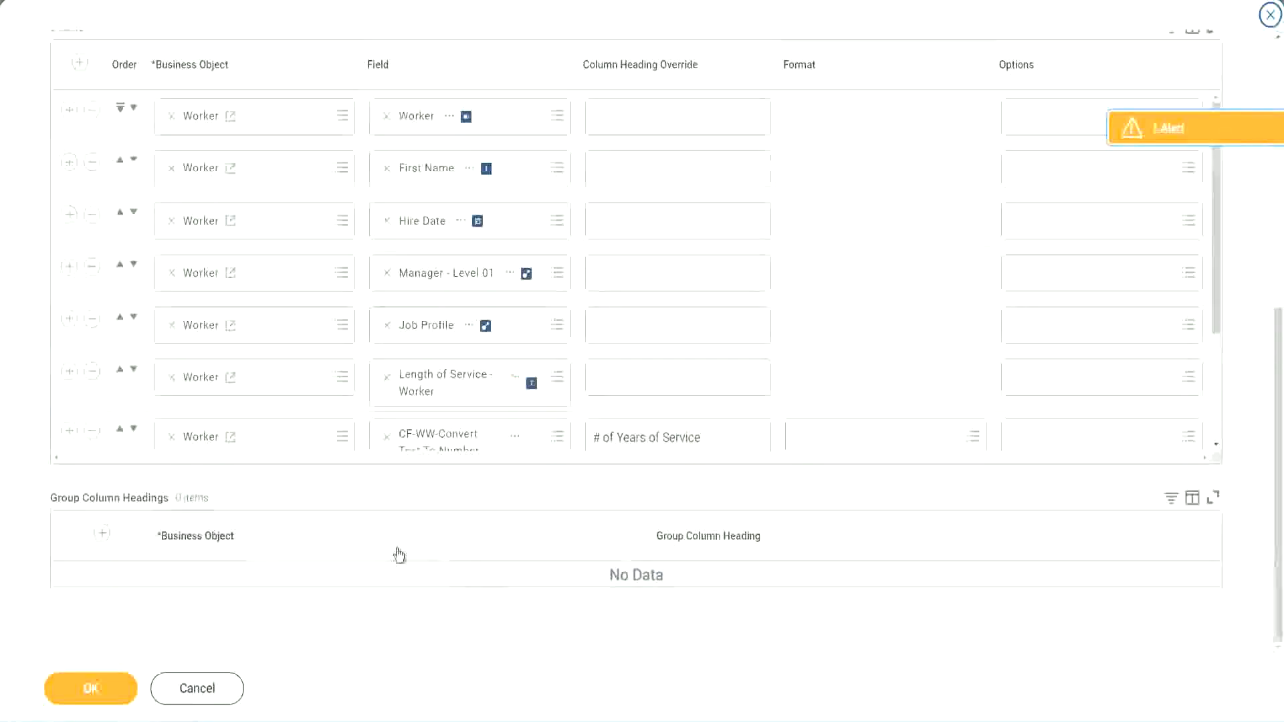
scroll(230, 367, down, 3)
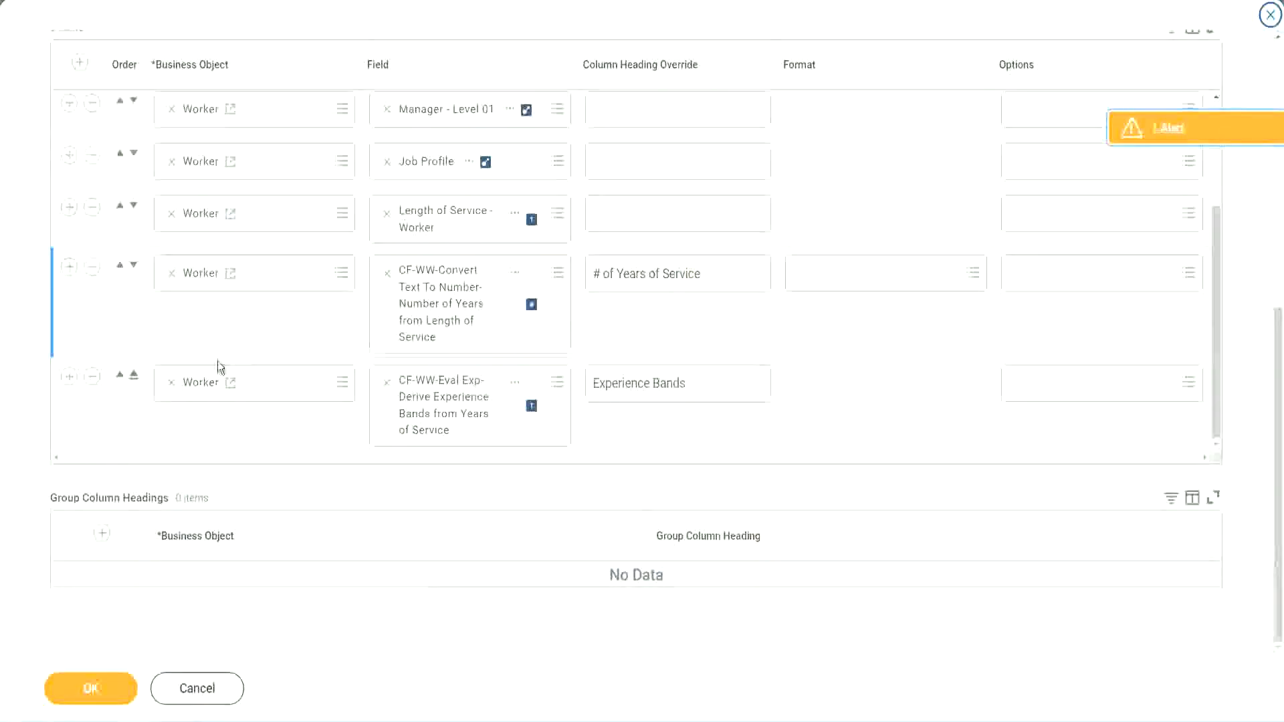
click(69, 377)
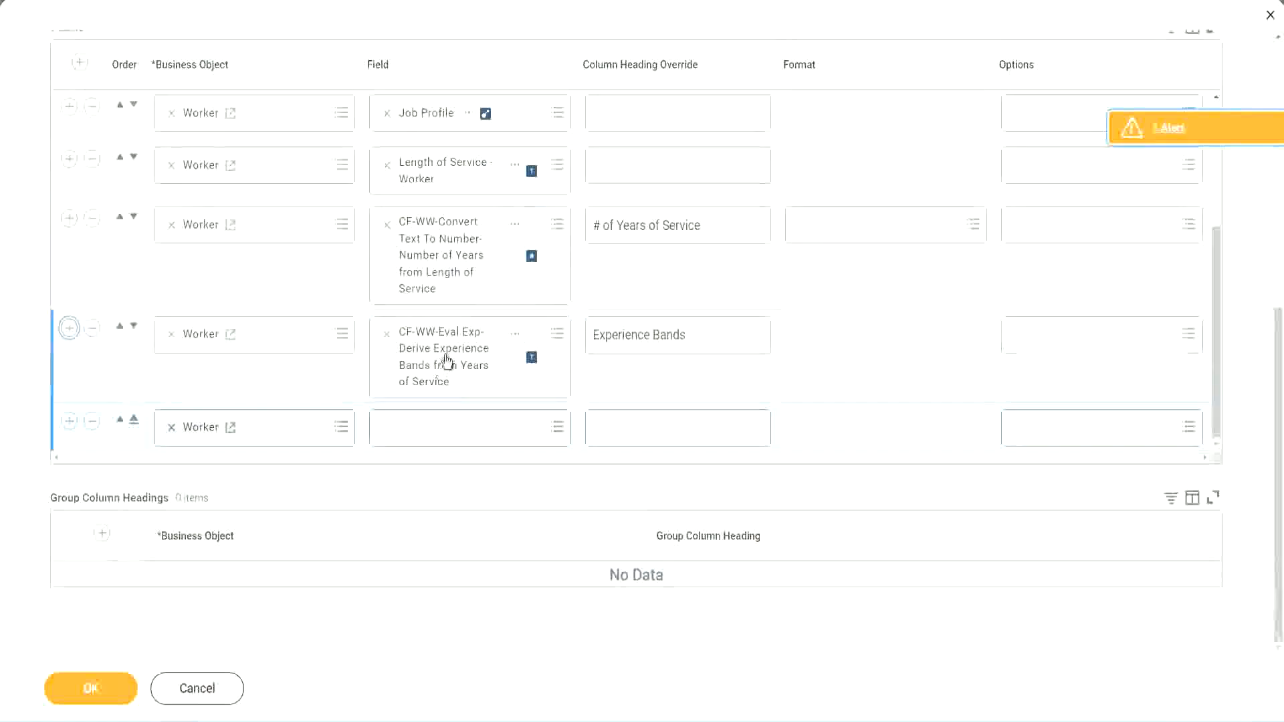
- Search for "CF-WW-Eval Exp Band" and assign "CF-WW-Eval Exp Band-Determine Experience Bands from Years of Service" as the new row's field
right_click(445, 363)
click(483, 430)
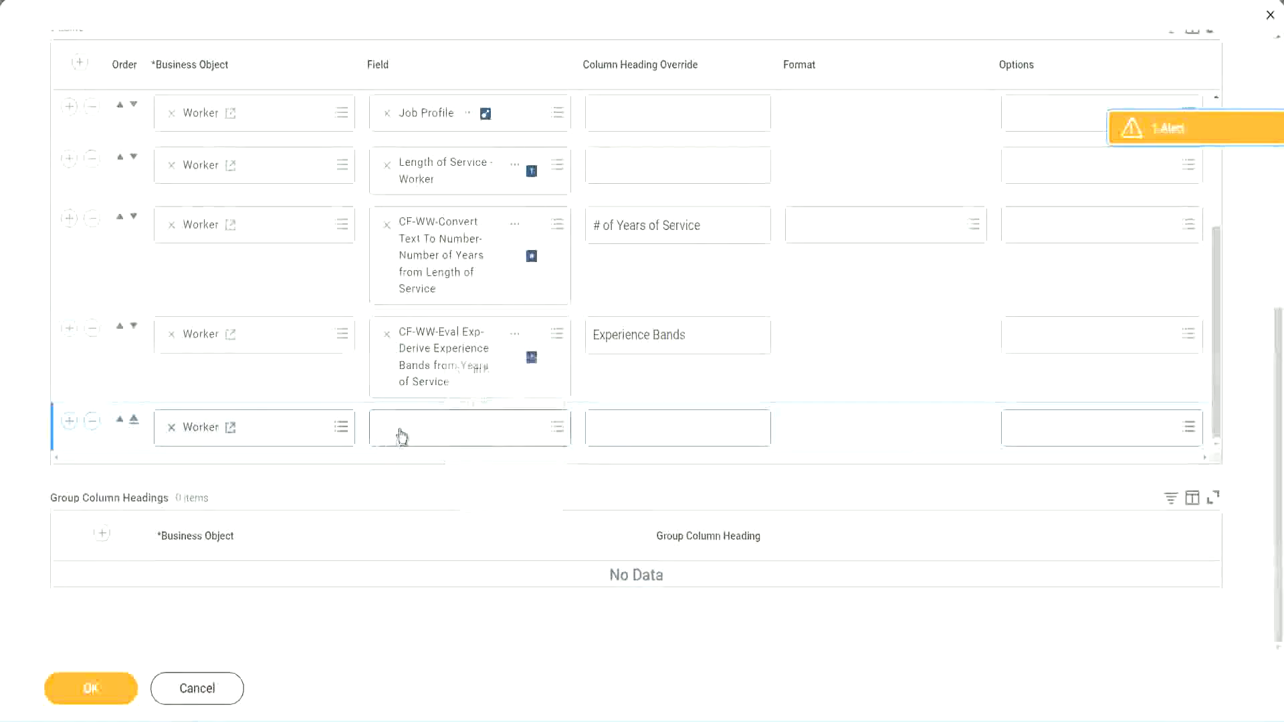
click(479, 436)
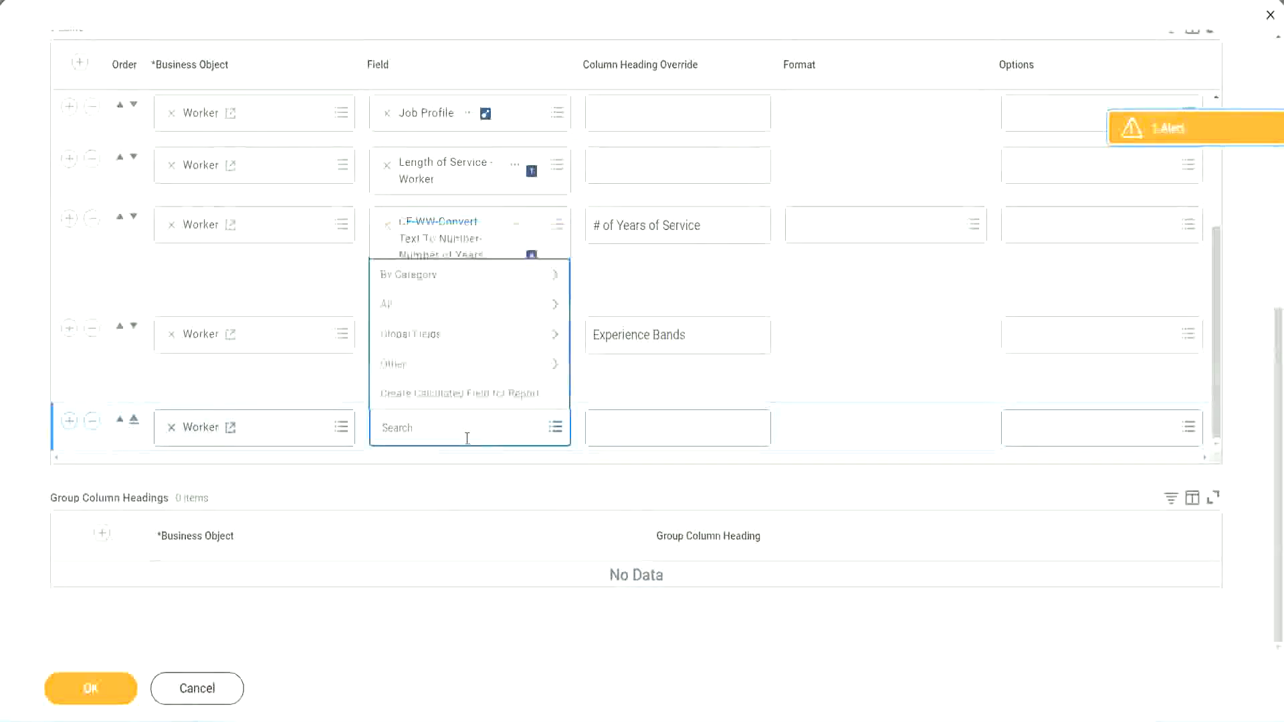
key(ctrl+v)
drag(469, 424, 331, 425)
click(454, 429)
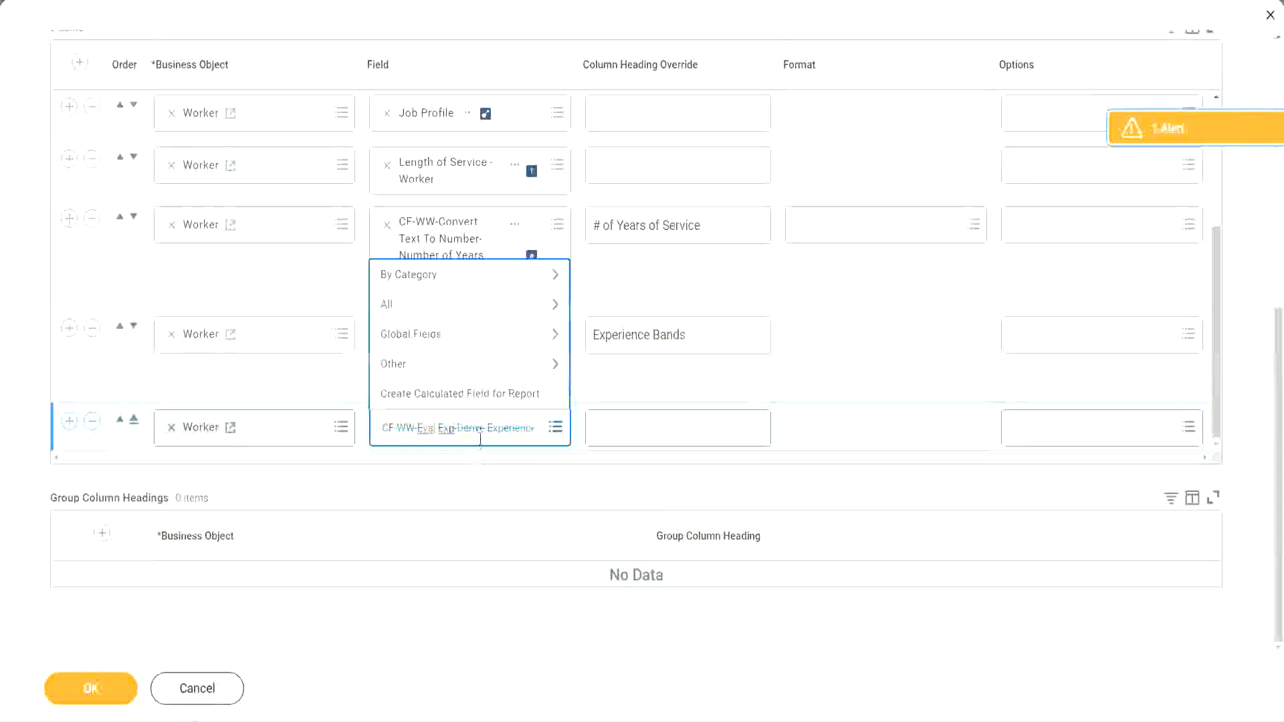
text(Band)
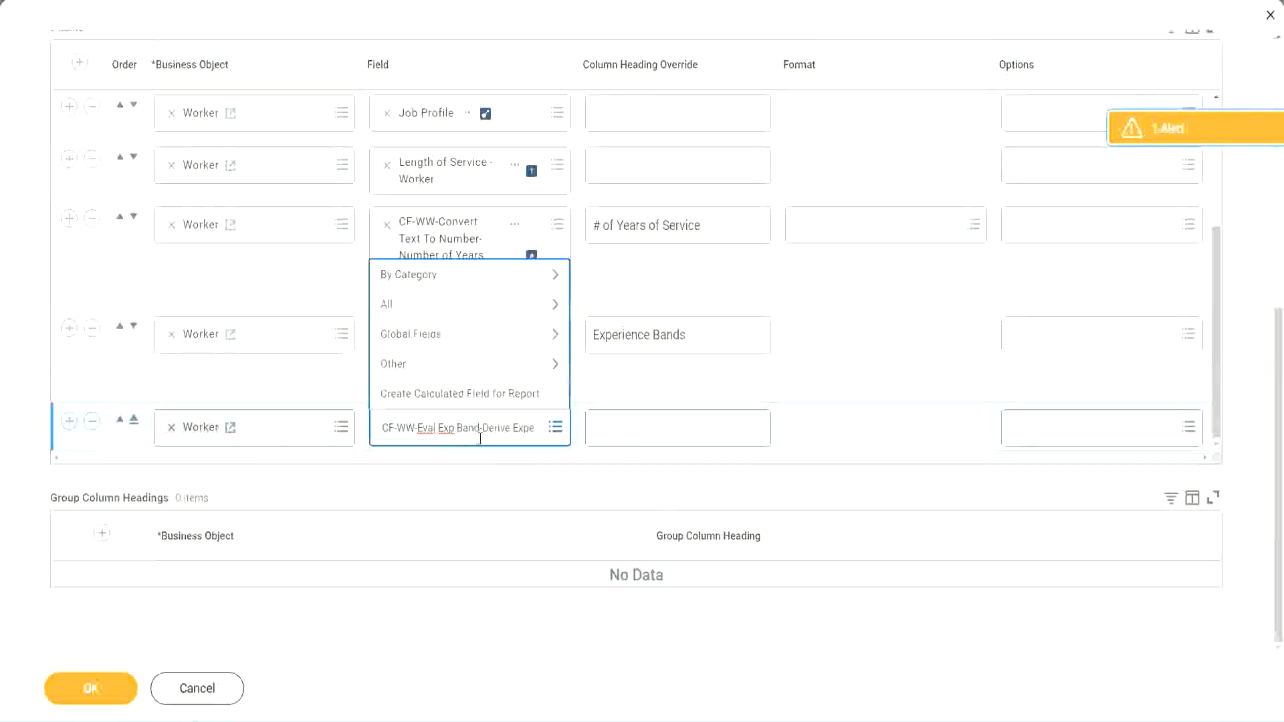
key(Delete)
key(Delete)
key(Delete)
key(Delete)
key(Delete)
key(Delete)
key(Delete)
key(Delete)
key(Delete)
key(Delete)
key(Delete)
key(Delete)
key(Delete)
key(Delete)
key(Delete)
key(Delete)
key(Delete)
key(Delete)
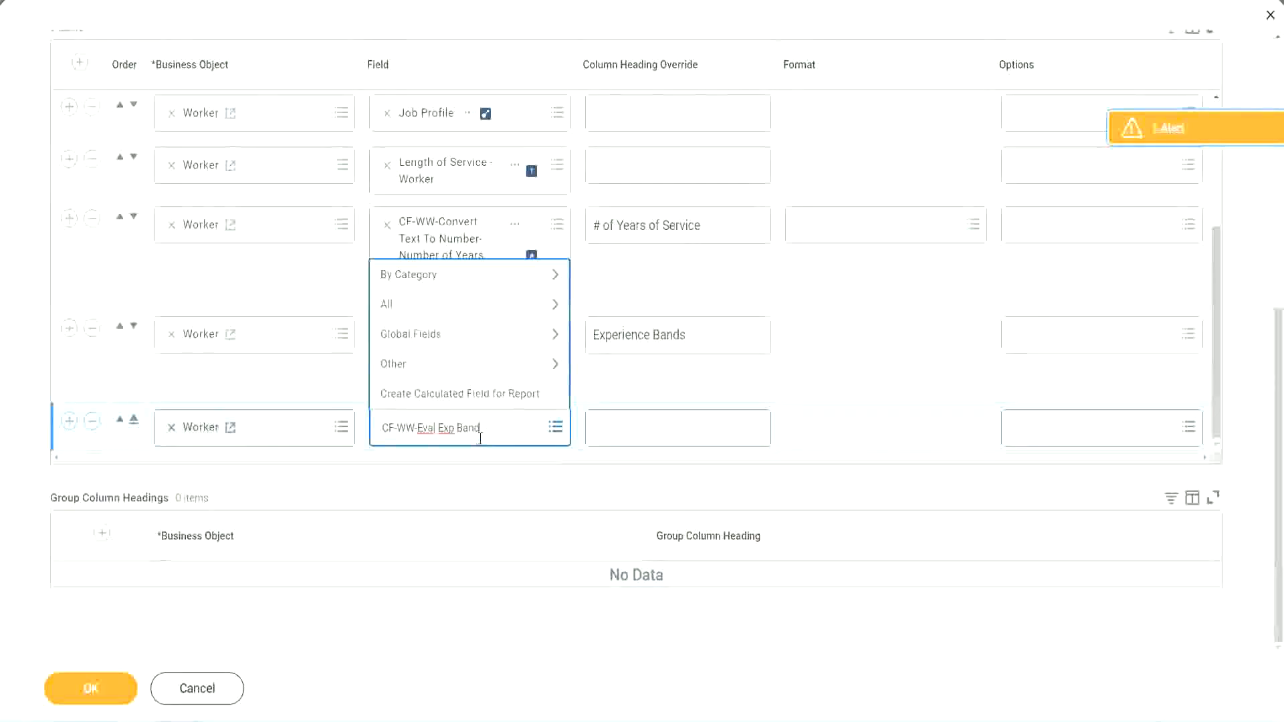
key(Return)
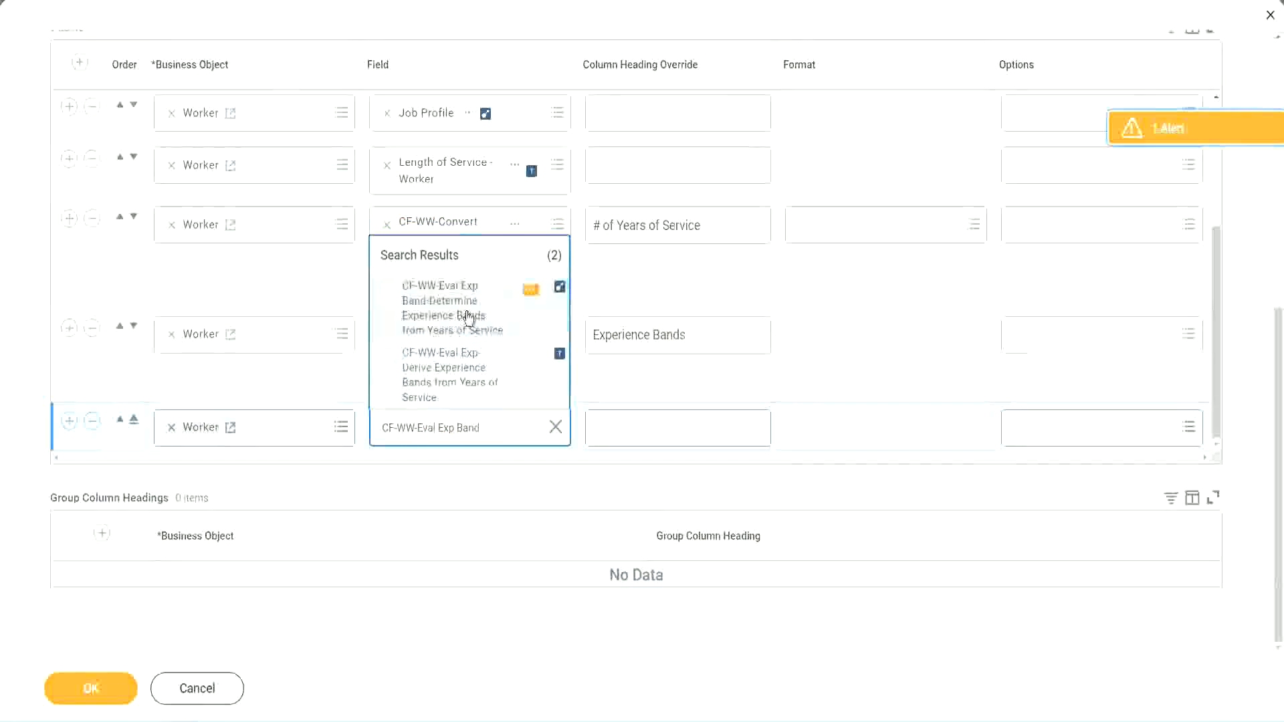
click(469, 317)
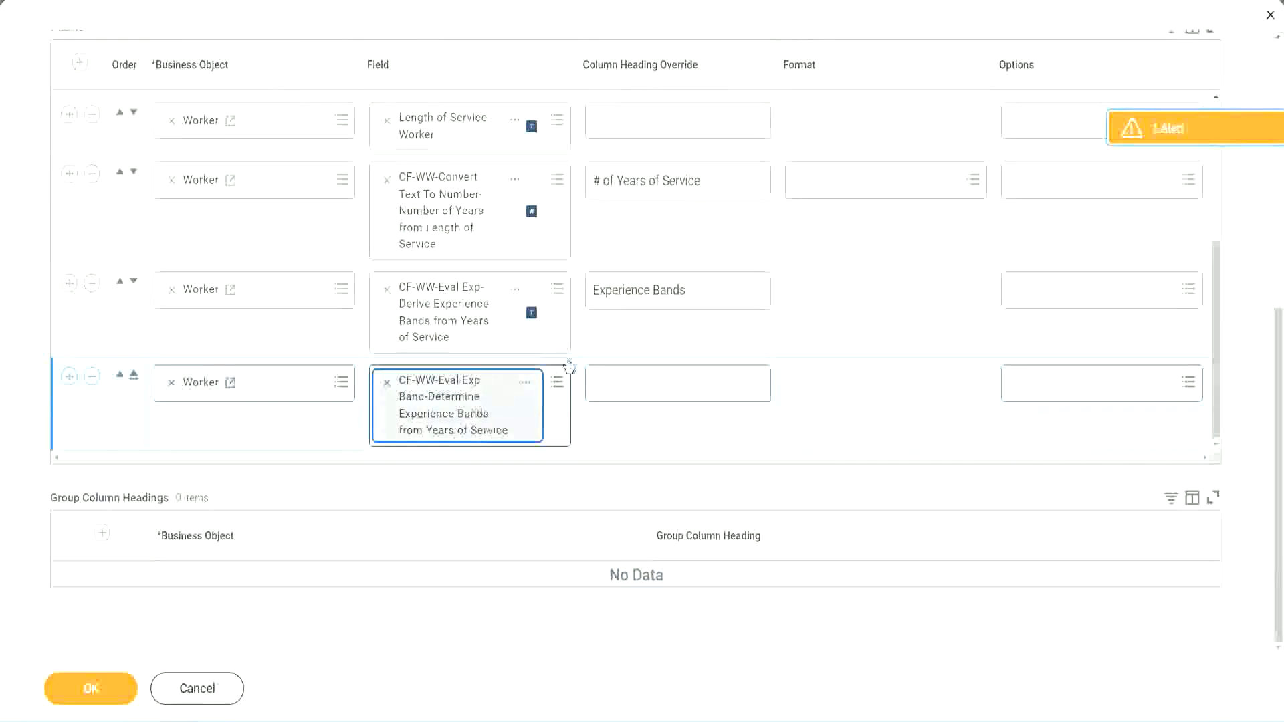
- Copy the existing Experience Bands heading into the new row's column heading override and extend it to "Experience Bands (Eval Exp Bands)"
triple_click(706, 291)
key(ctrl+c)
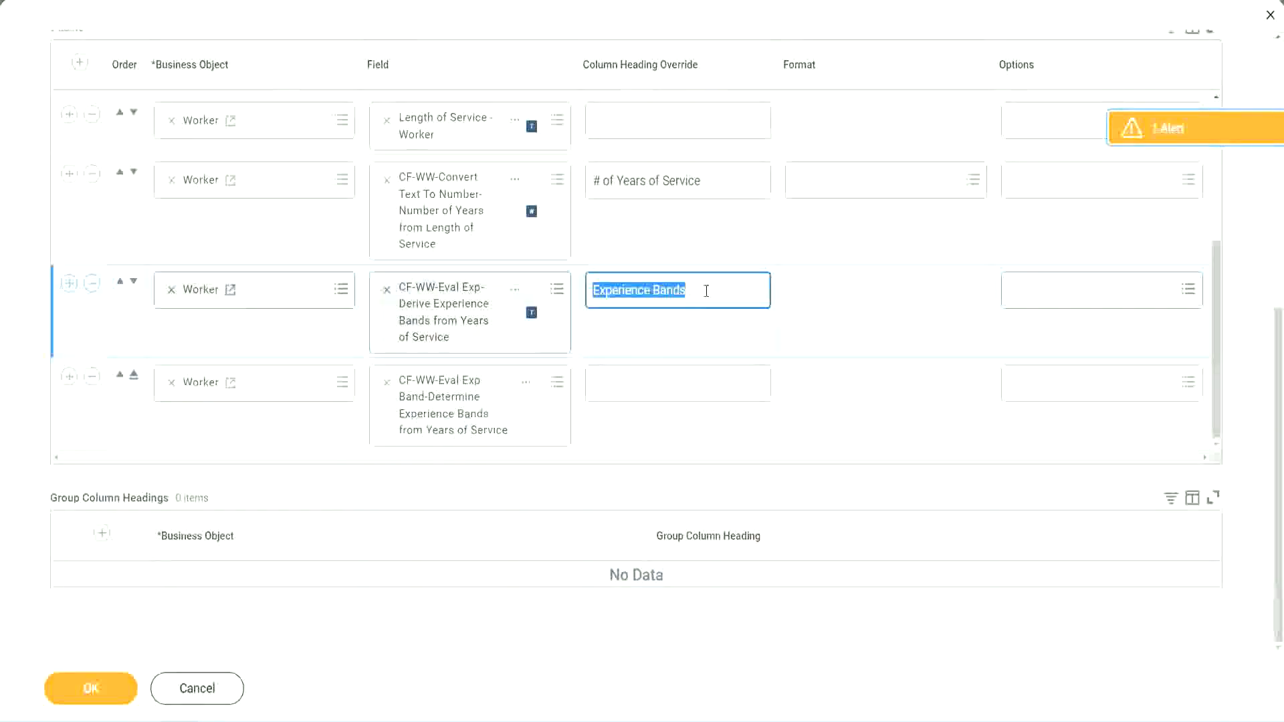
click(623, 382)
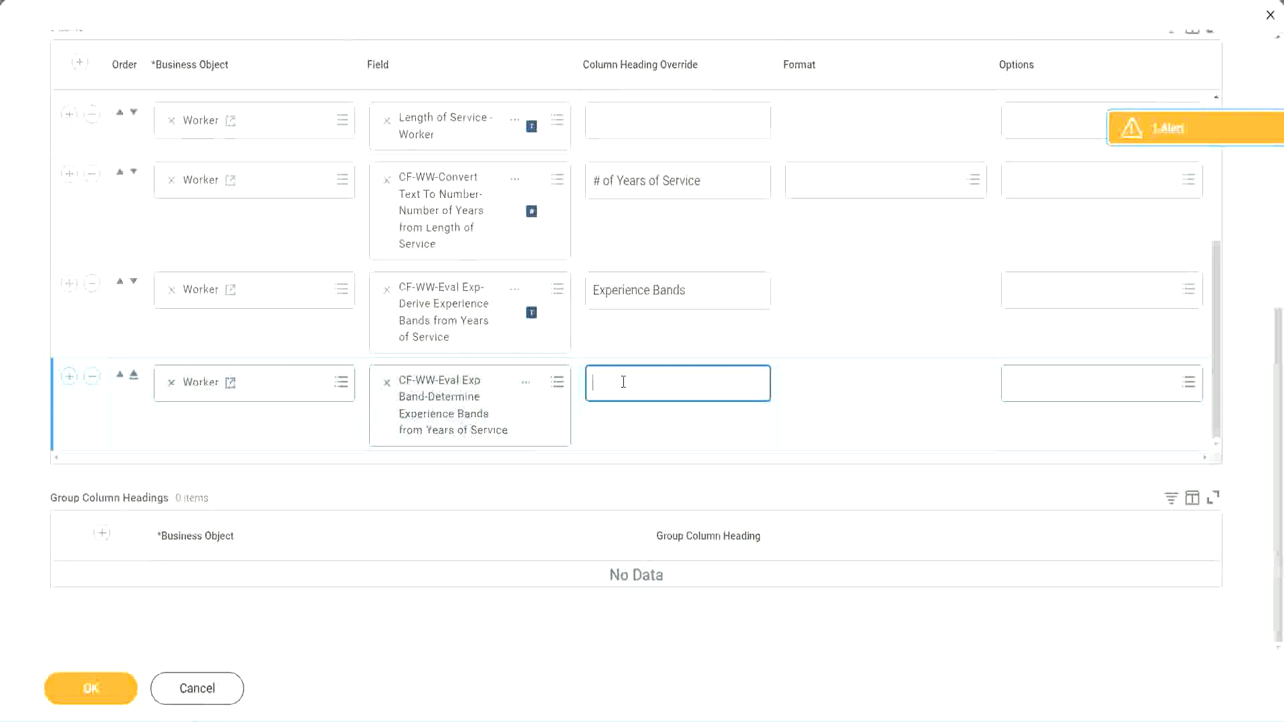
key(ctrl+v)
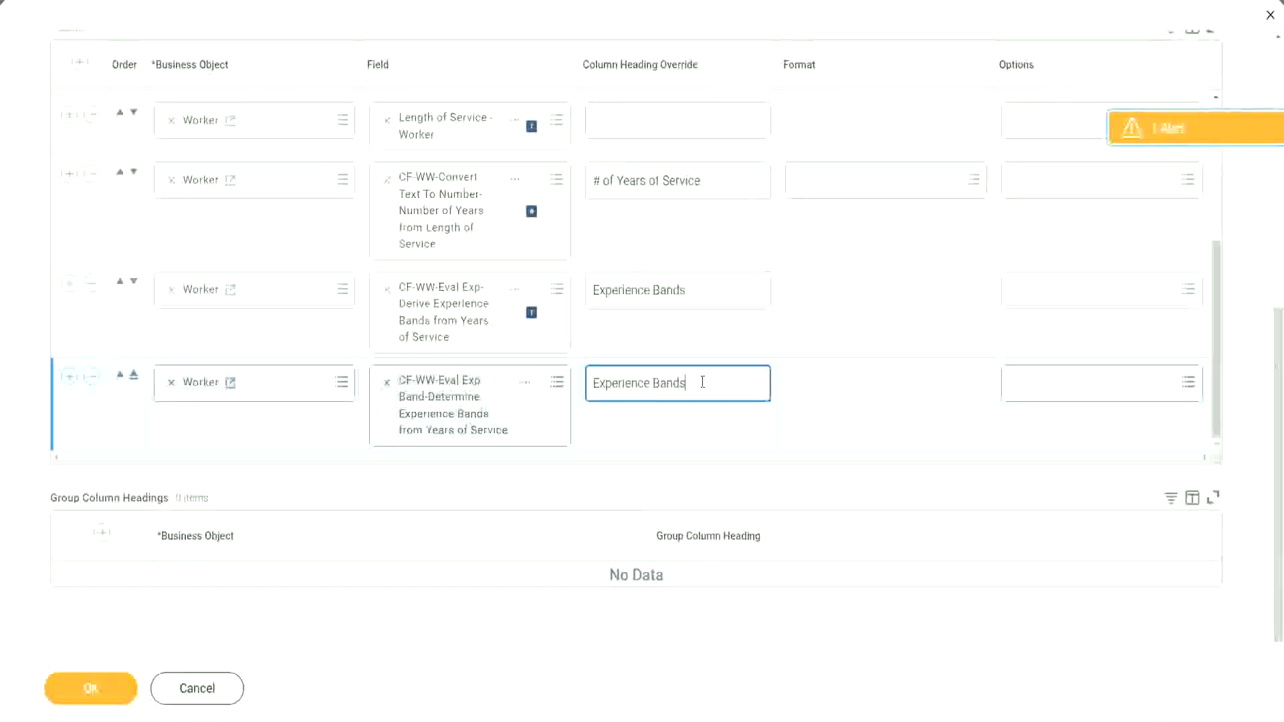
text(()
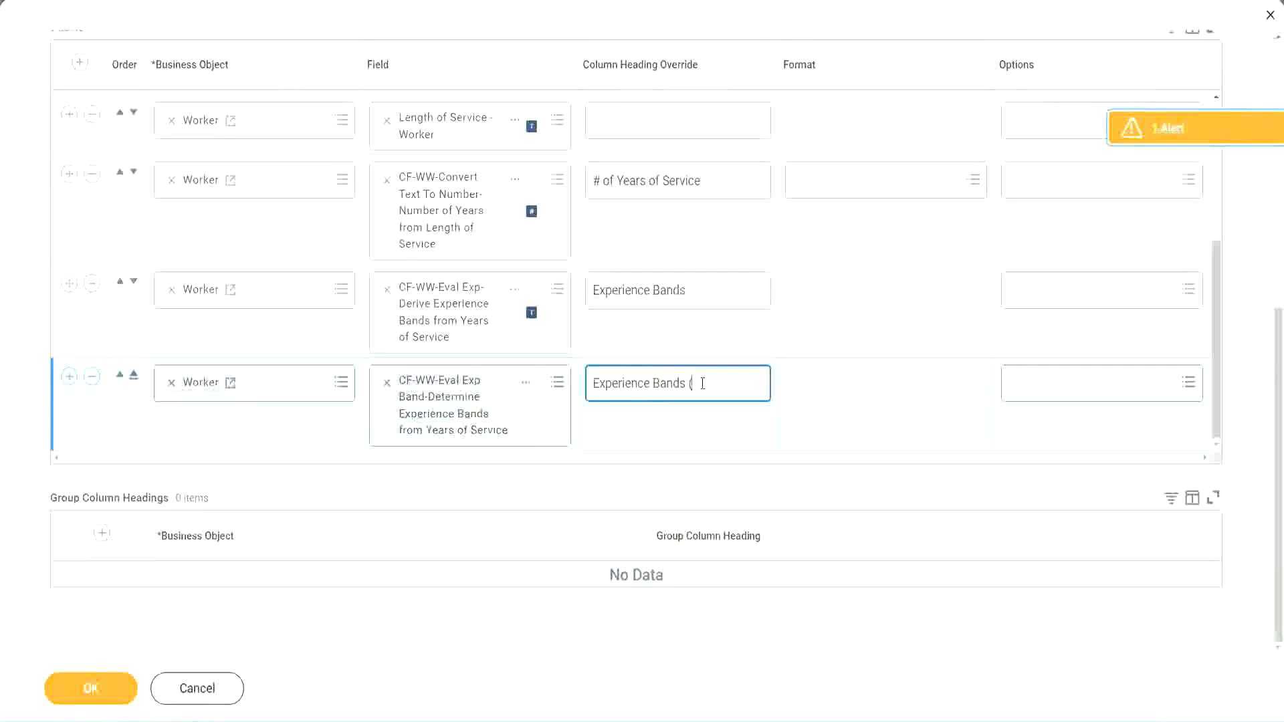
text(Eval Exp Bands))
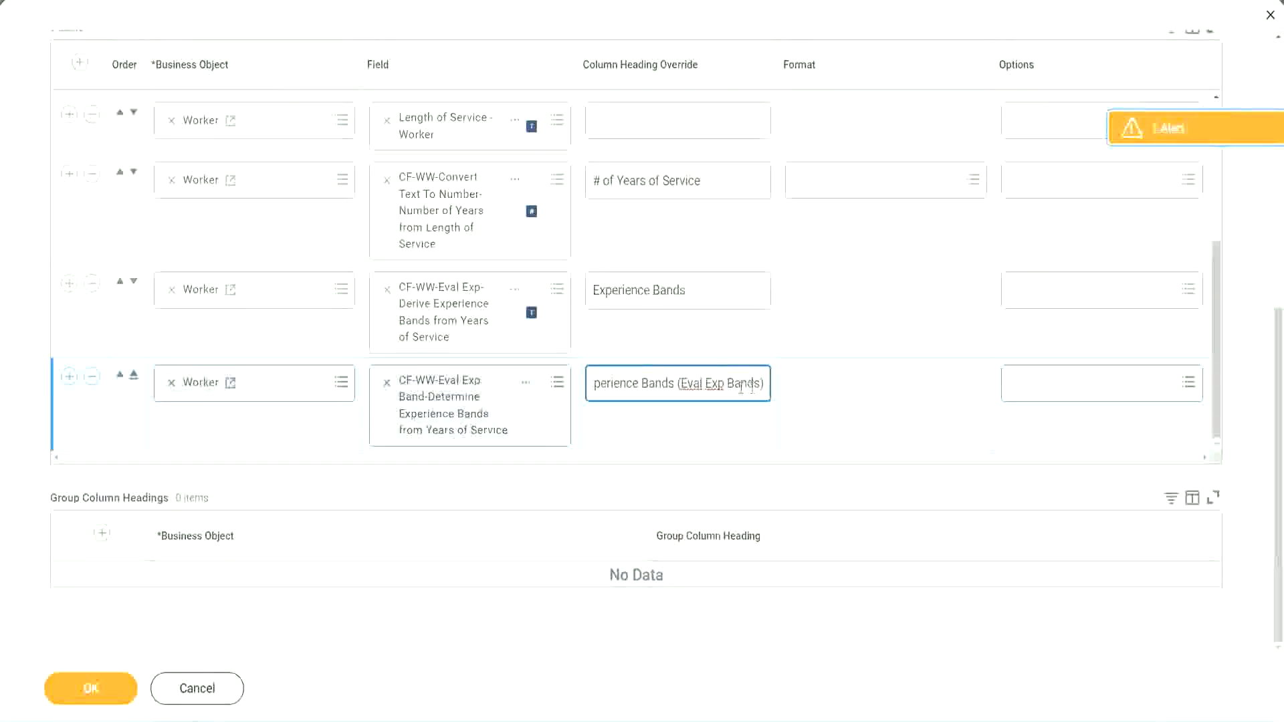
double_click(715, 383)
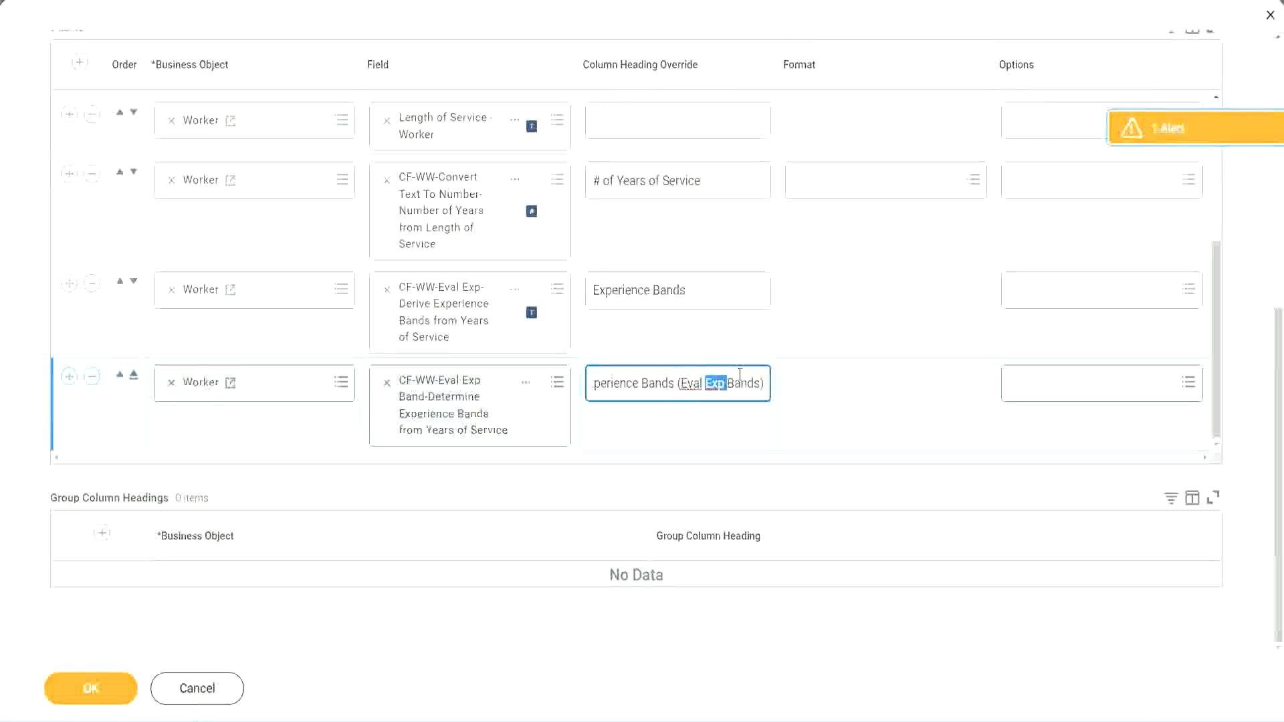
click(740, 378)
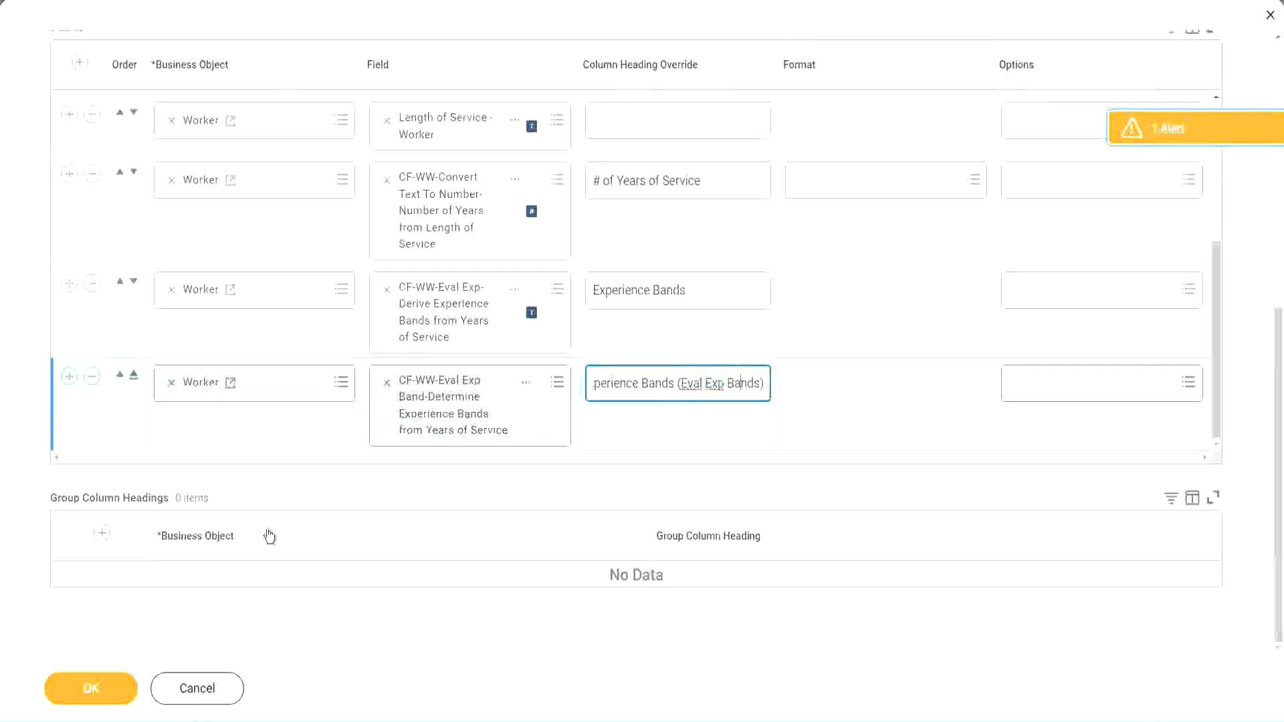
- Save the edited WW Employee Details report definition and run the report
click(97, 692)
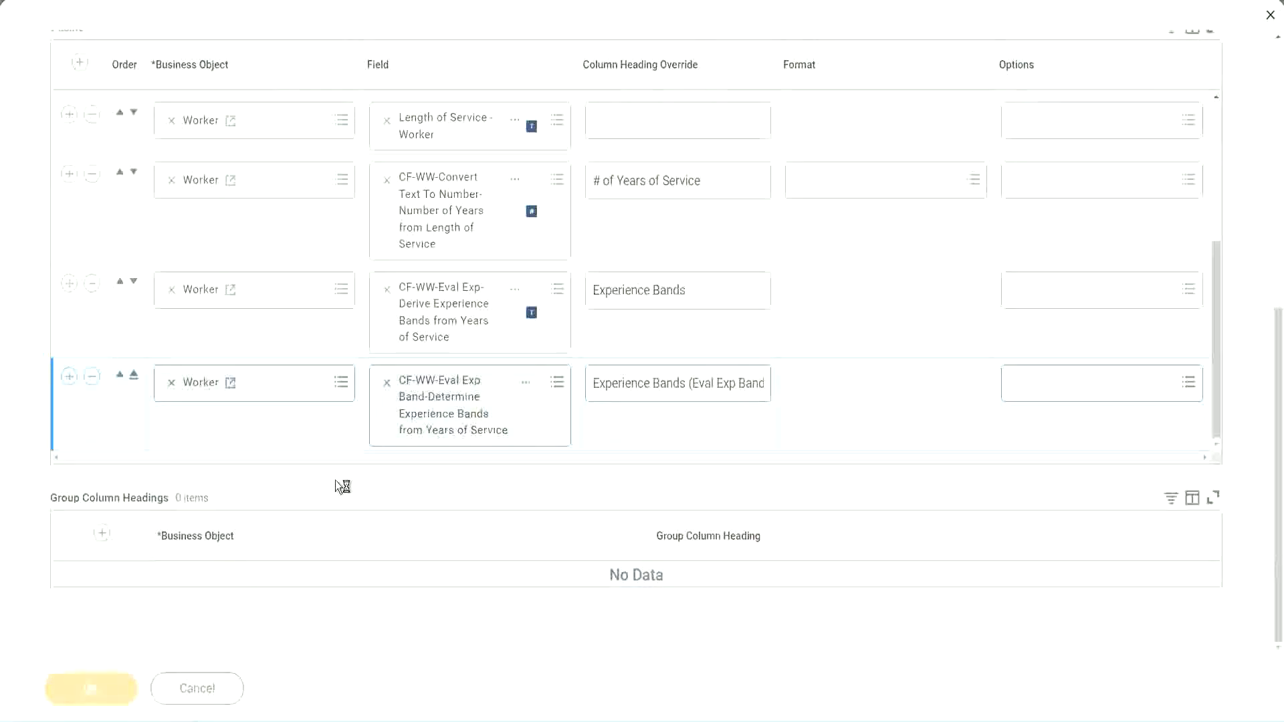
click(150, 679)
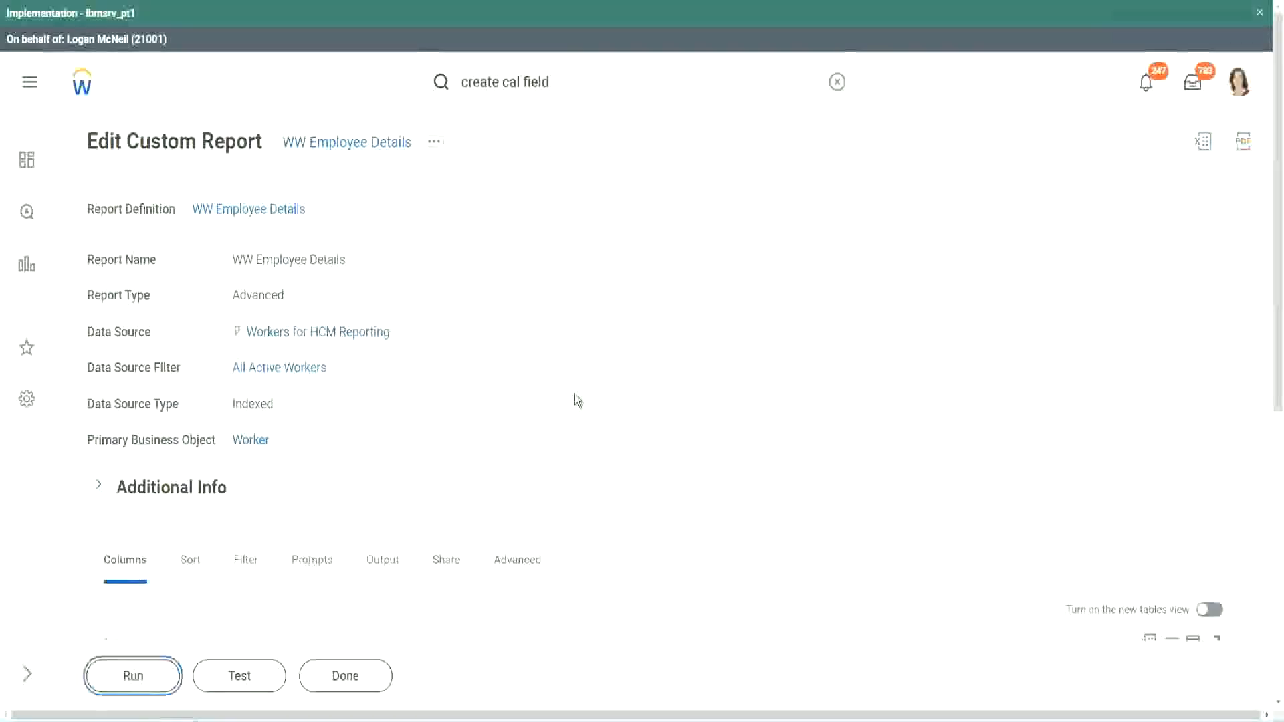